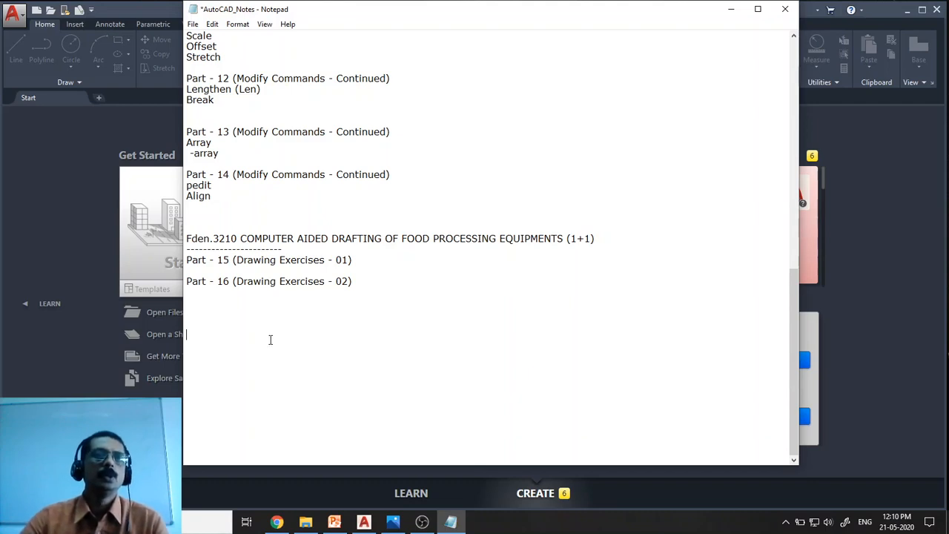
- Add the entry "Part - 17 (Drawing Exercises - 03)" below the Part - 16 line in the notes
text(Part - 16 (Drawing Exercises - 02))
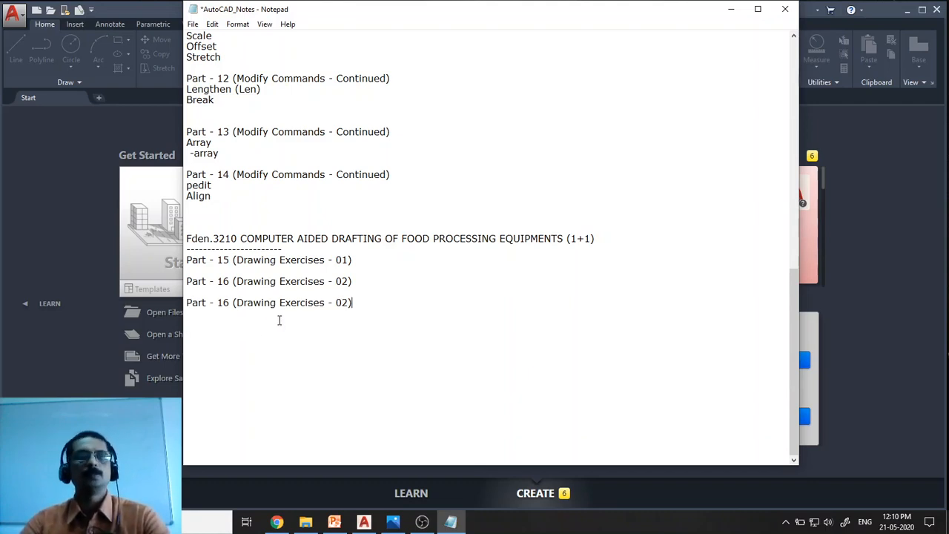
drag(229, 304, 221, 303)
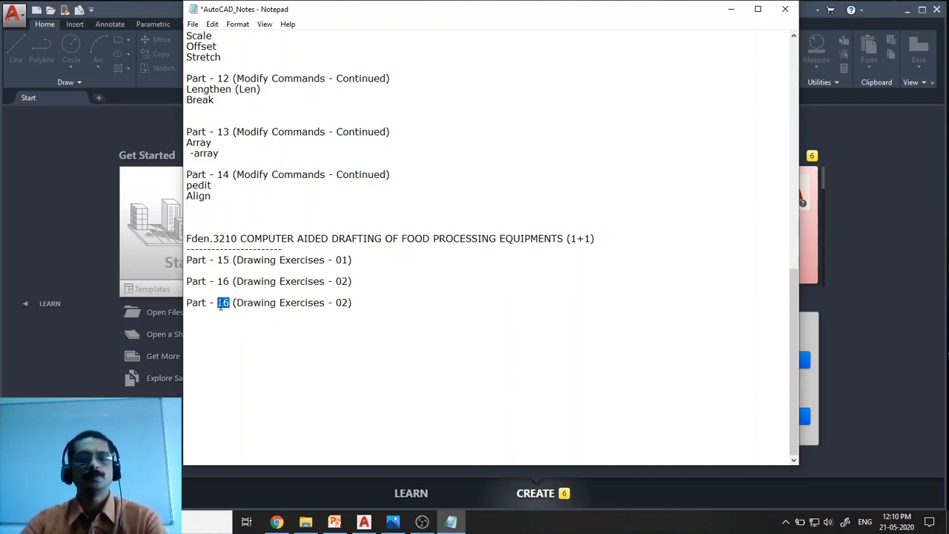
text(7)
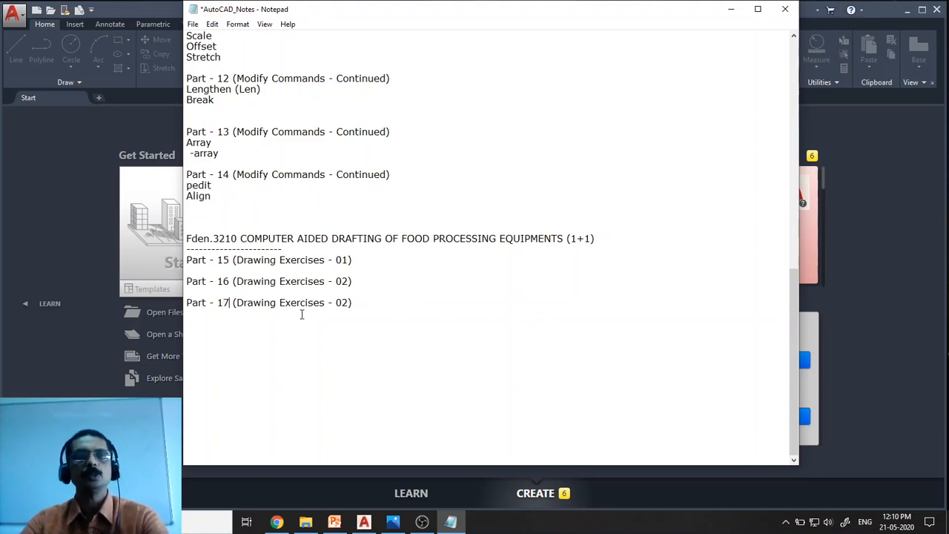
drag(348, 303, 341, 303)
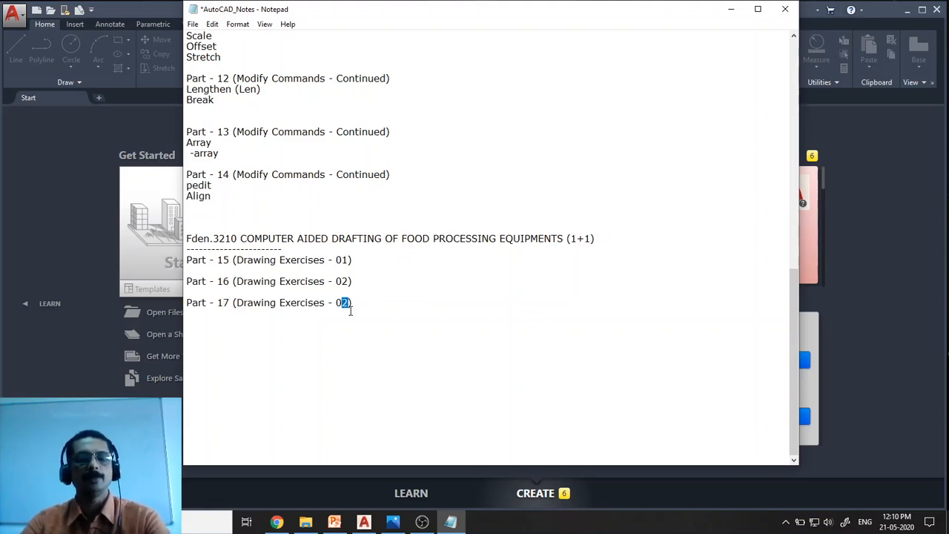
text(3)
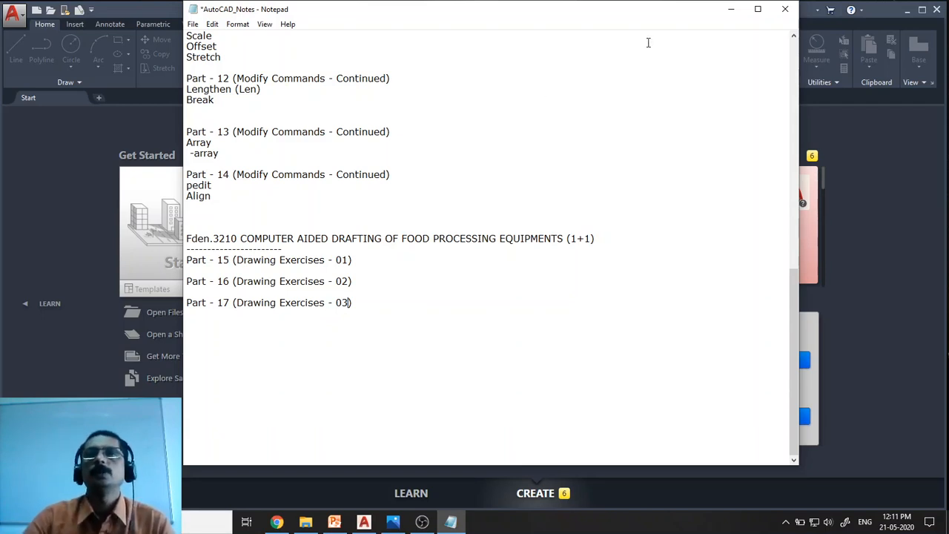
- Put the notes away and examine the dimensions of the reference drawing Fig_03.png in Photos
click(731, 9)
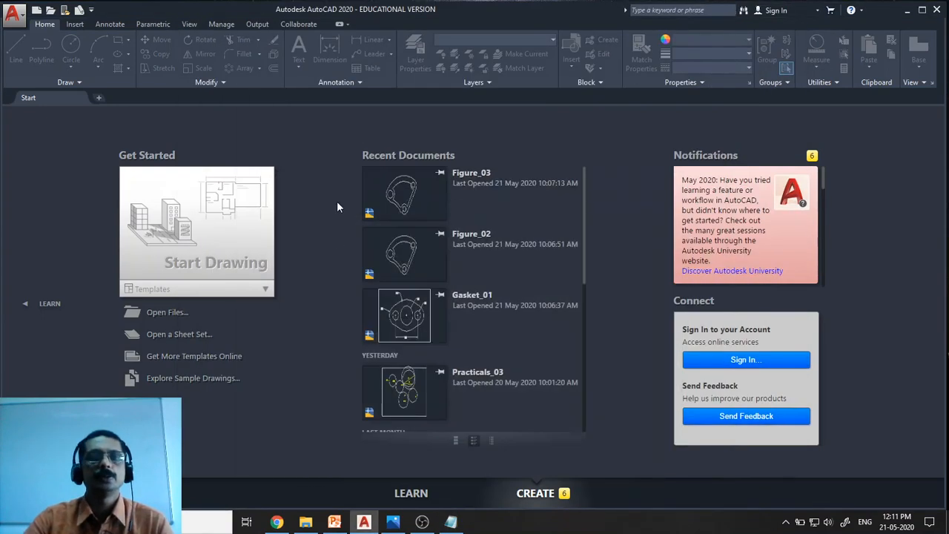
click(392, 522)
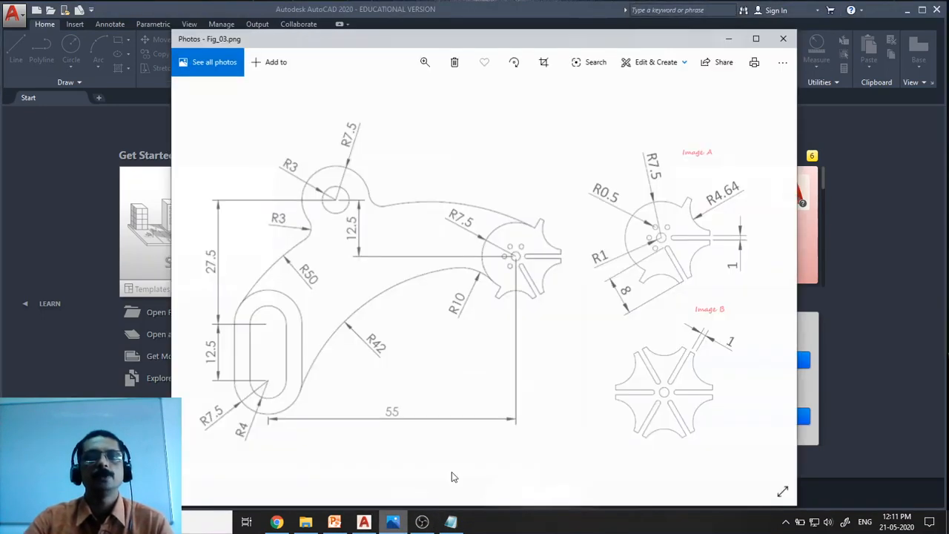
drag(540, 39, 455, 20)
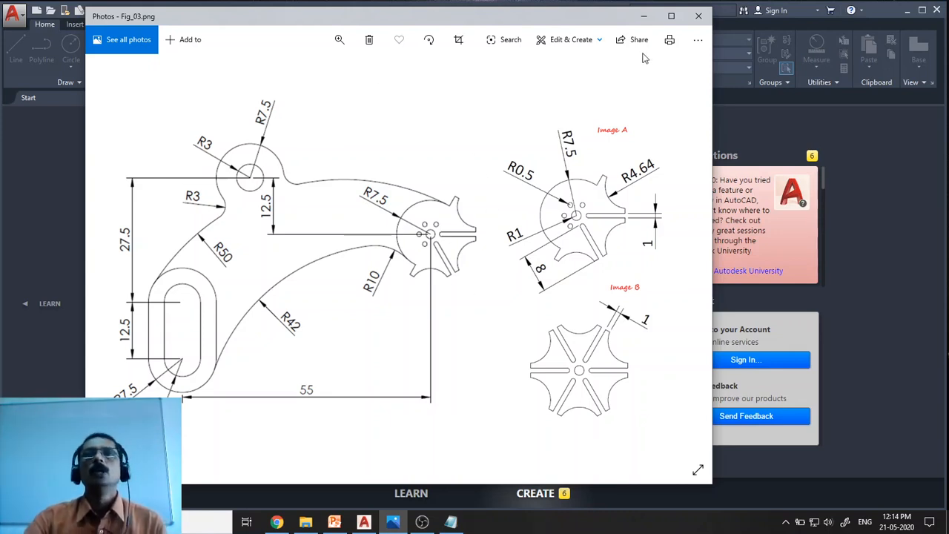
click(646, 17)
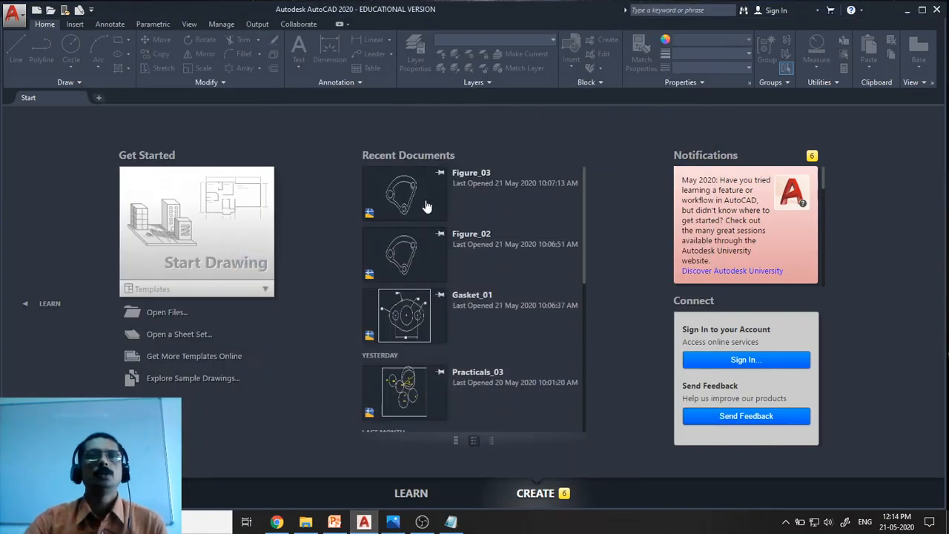
- Switch to AutoCAD, create a new blank drawing and apply Zoom All
key(ctrl+n)
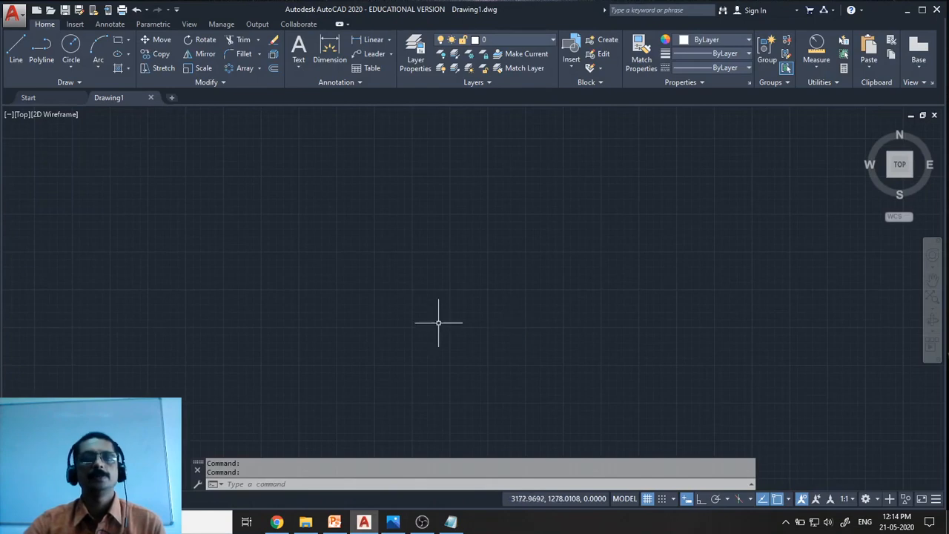
text(z)
key(Return)
text(all)
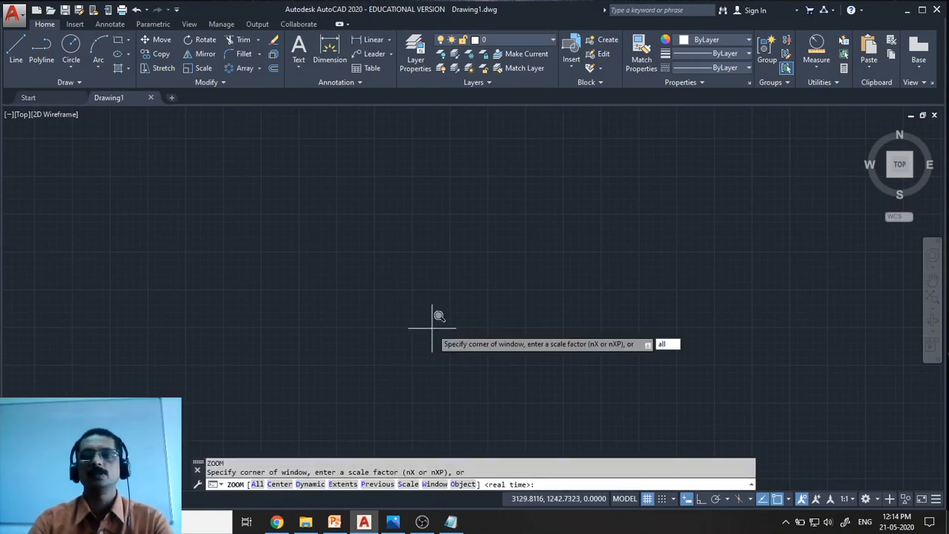
key(Return)
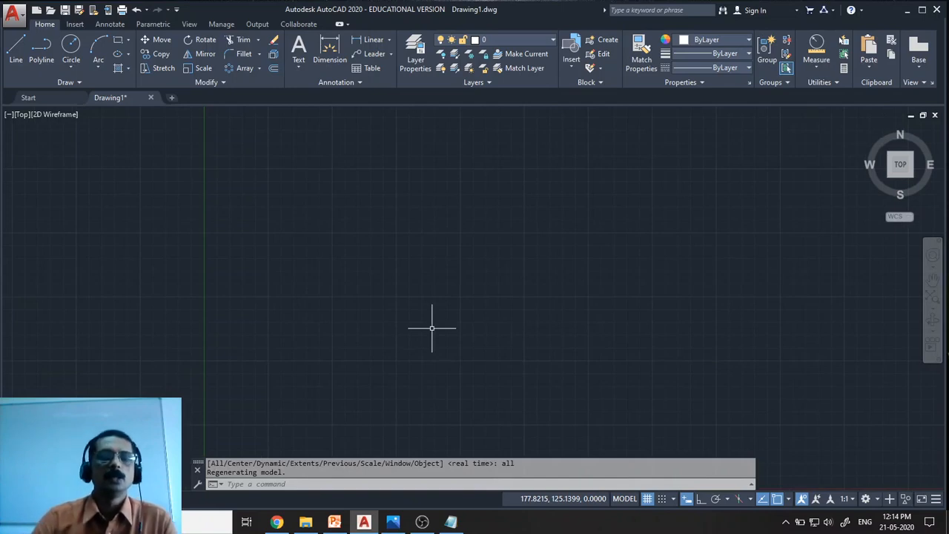
- Check the slot's dimensions in Fig_03.png and draw its lower circle with a radius of 4 in the blank drawing
click(392, 521)
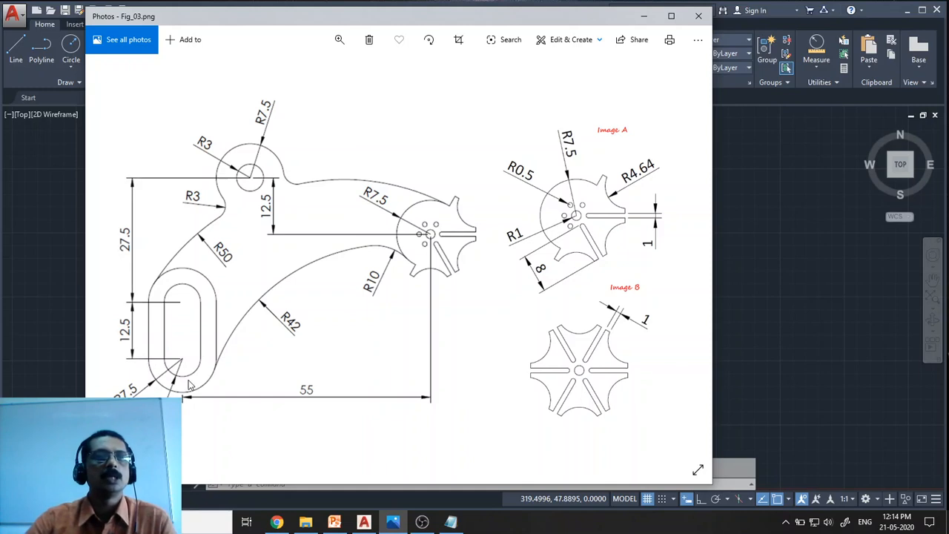
click(643, 15)
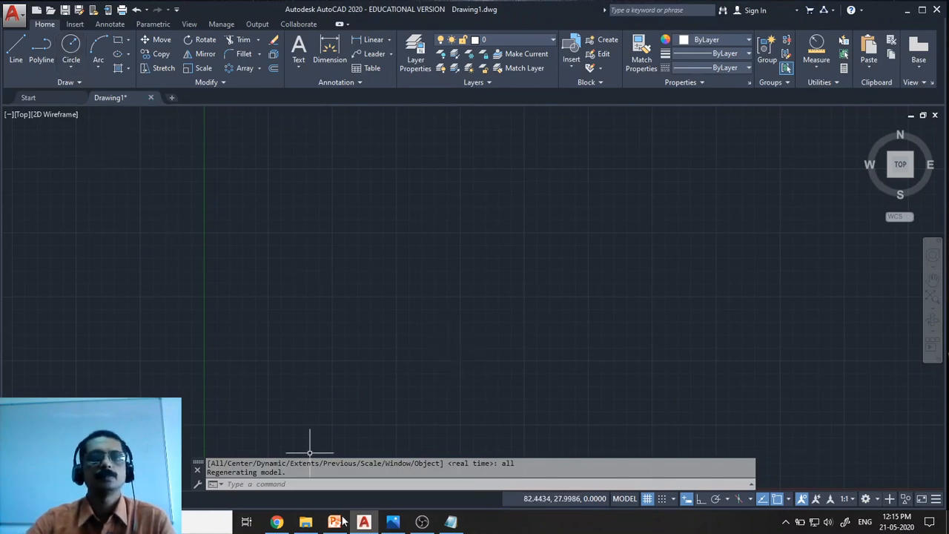
click(70, 46)
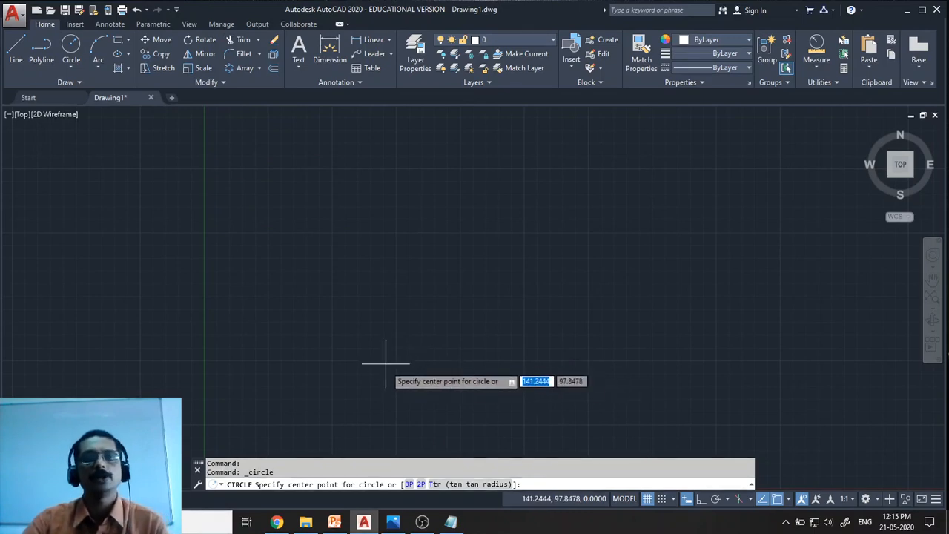
click(407, 365)
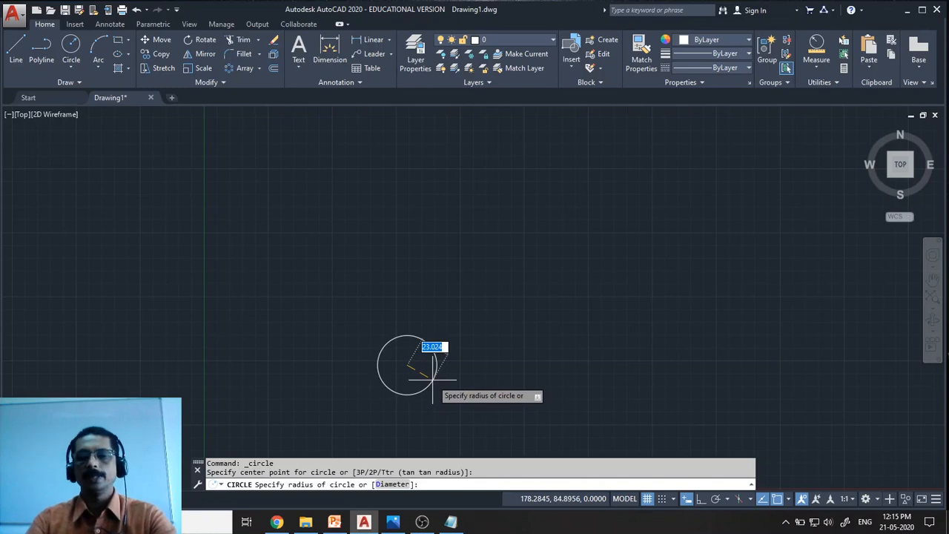
text(4)
key(Return)
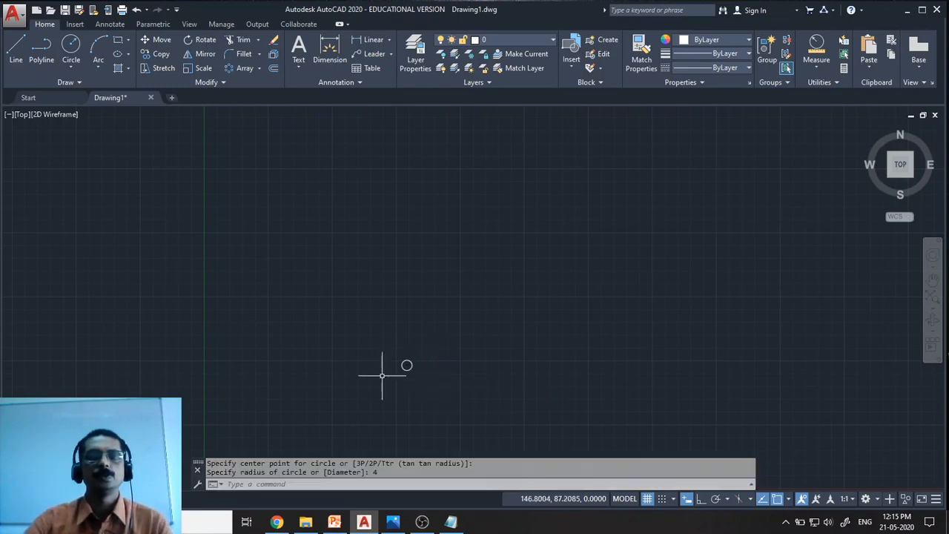
- Copy the radius 4 circle from its center to a point 12.5 units straight above (@0,12.5)
scroll(408, 384, up, 2)
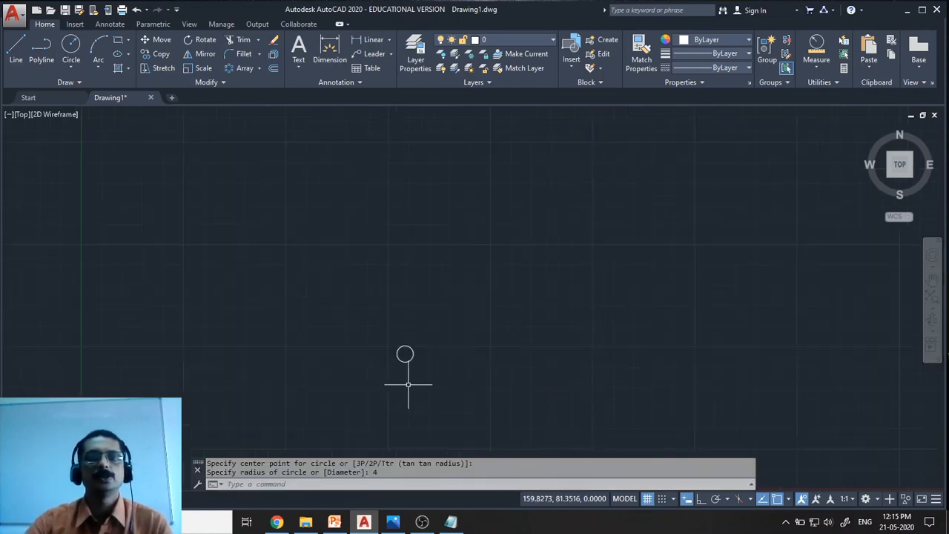
scroll(407, 384, up, 6)
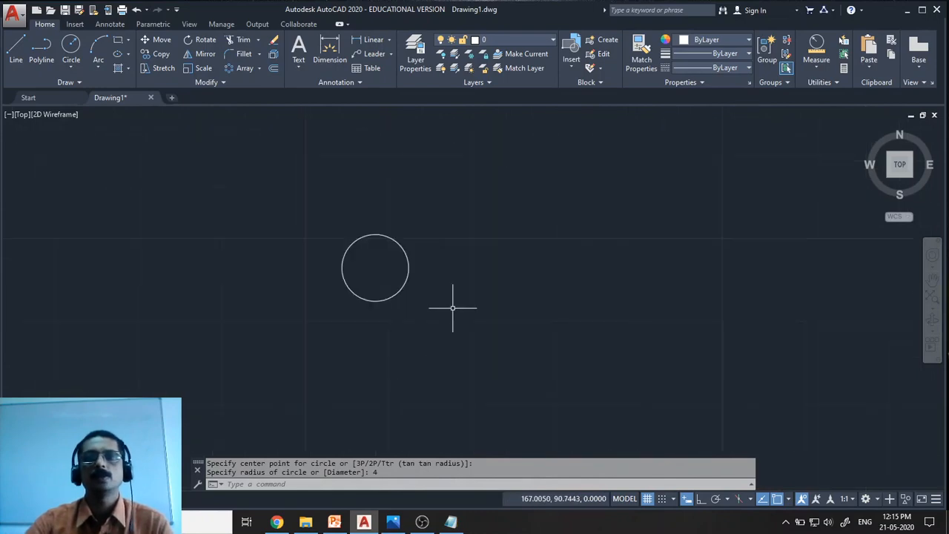
mouse_move(452, 307)
middle_down()
mouse_move(466, 341)
mouse_move(459, 402)
mouse_move(499, 434)
mouse_move(476, 435)
middle_up()
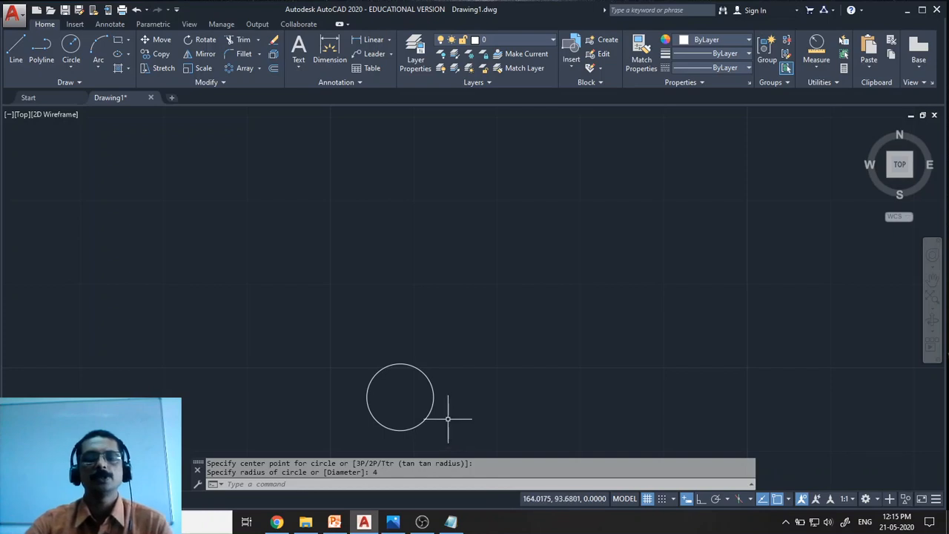
mouse_move(455, 348)
middle_down()
mouse_move(326, 334)
mouse_move(532, 344)
mouse_move(420, 328)
mouse_move(497, 330)
mouse_move(390, 287)
mouse_move(377, 318)
mouse_move(601, 341)
mouse_move(293, 323)
mouse_move(562, 355)
mouse_move(411, 333)
mouse_move(498, 353)
mouse_move(460, 369)
mouse_move(436, 339)
mouse_move(489, 344)
mouse_move(490, 359)
mouse_move(478, 340)
mouse_move(471, 373)
mouse_move(436, 371)
mouse_move(427, 351)
mouse_move(443, 333)
mouse_move(453, 348)
mouse_move(430, 343)
middle_up()
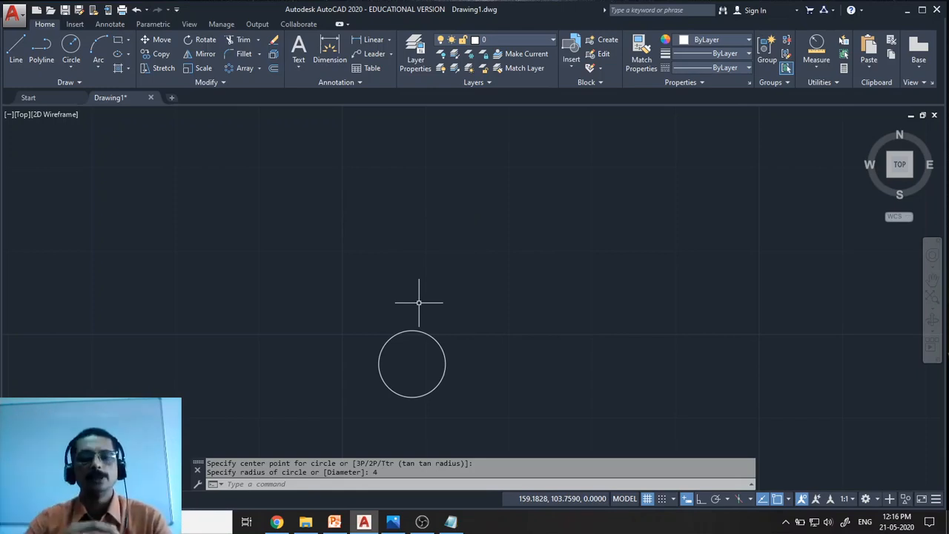
click(159, 52)
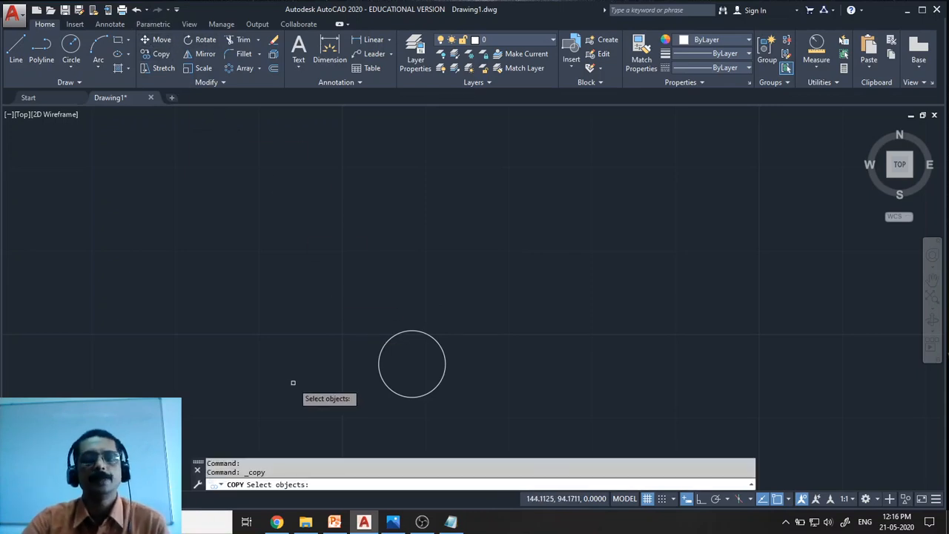
click(416, 396)
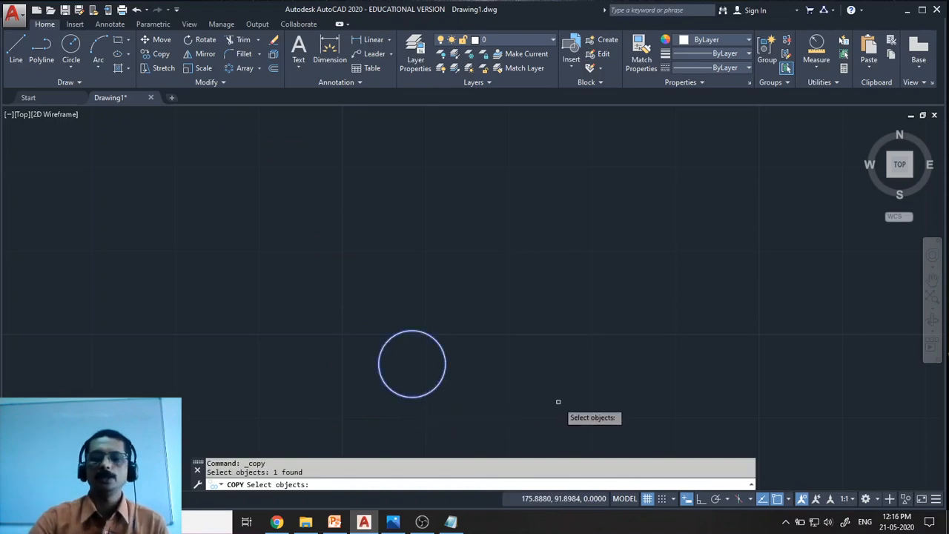
key(Return)
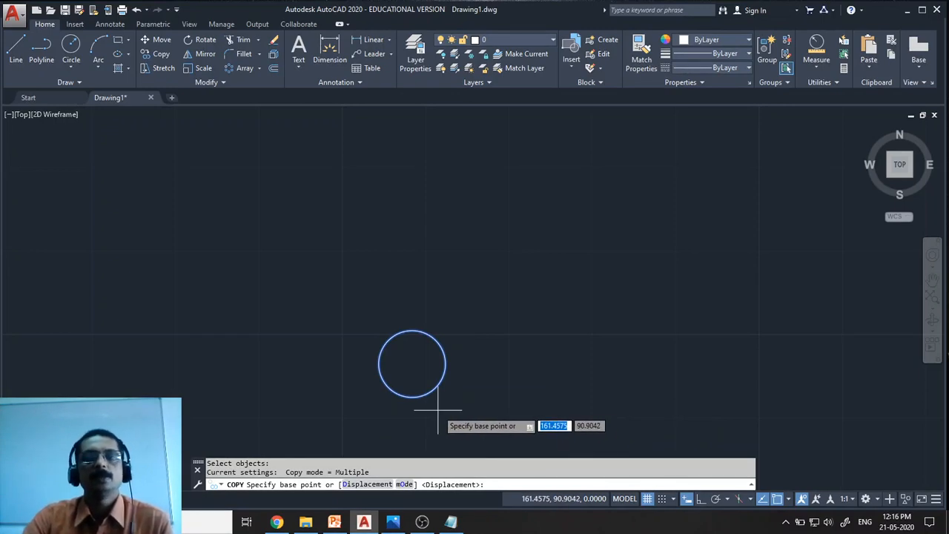
click(412, 363)
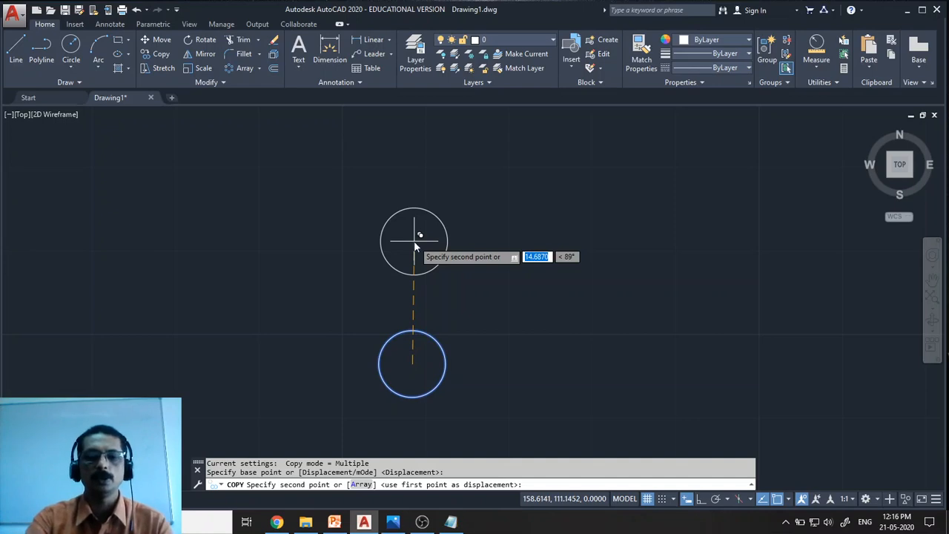
text(0)
key(Tab)
text(12.)
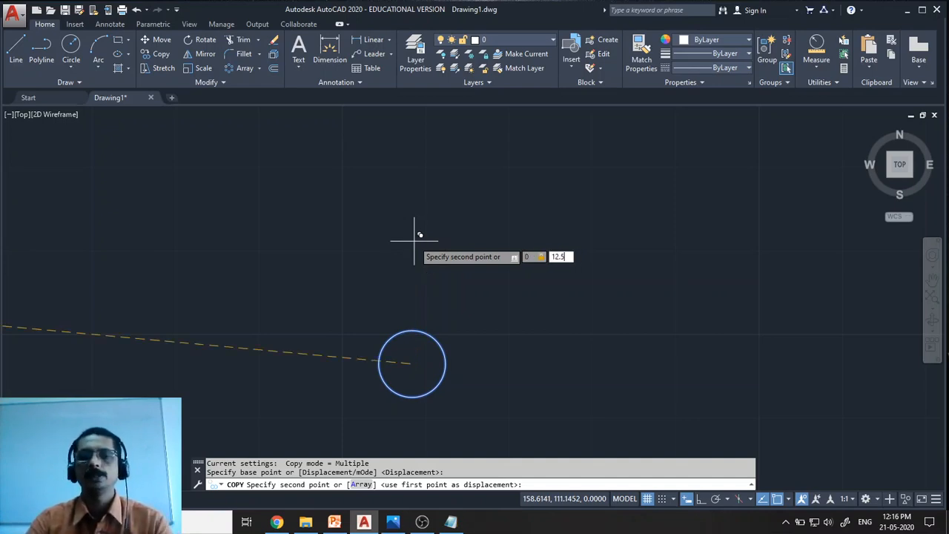
text(5)
key(Return)
key(Return)
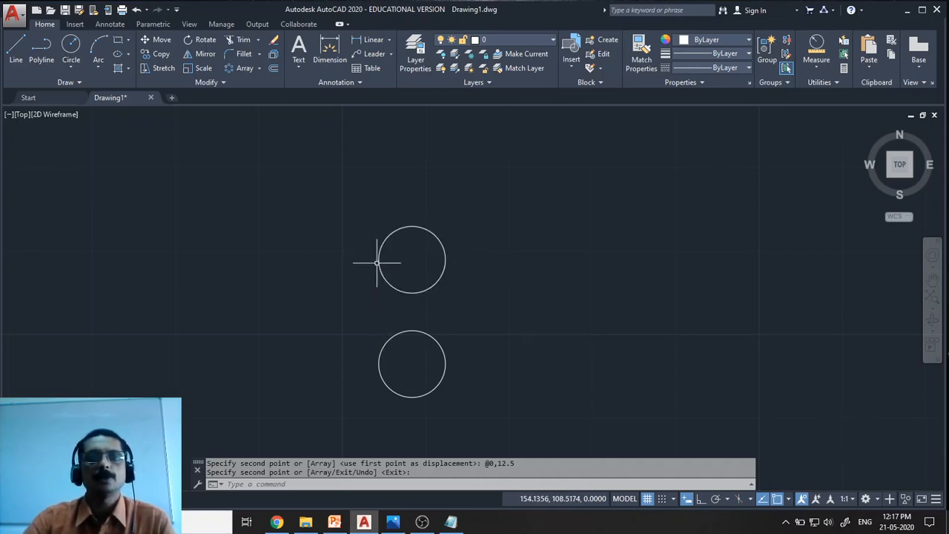
- Check the enabled object snaps and draw a vertical line joining the left quadrants of the two circles
click(788, 499)
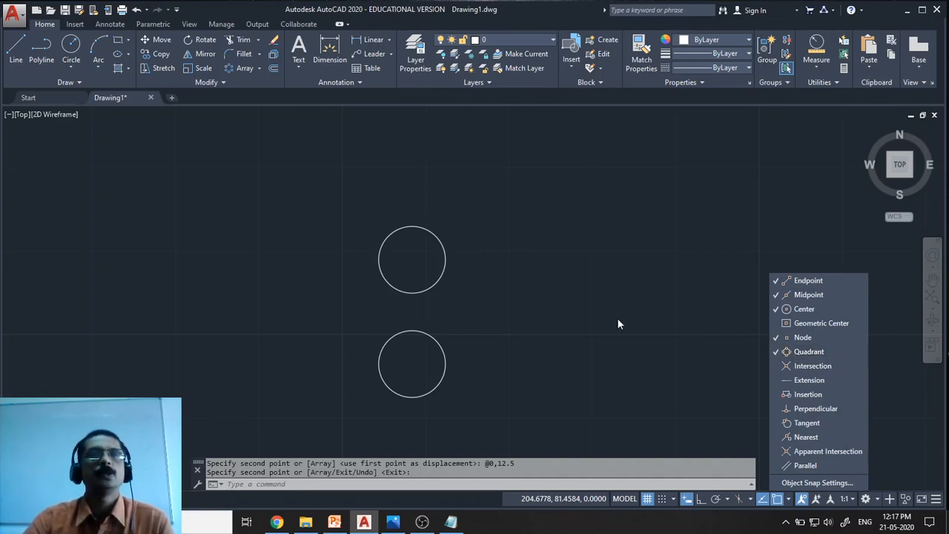
click(18, 49)
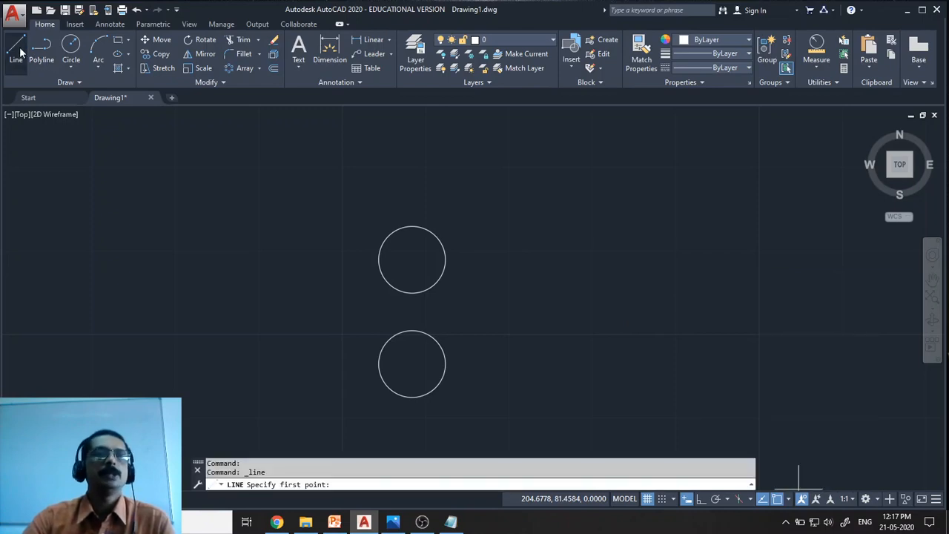
click(378, 259)
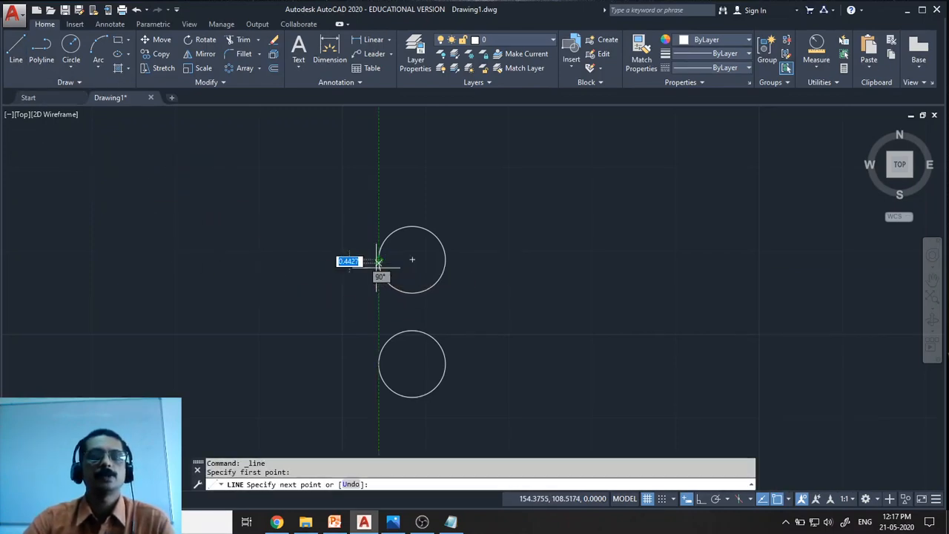
click(378, 363)
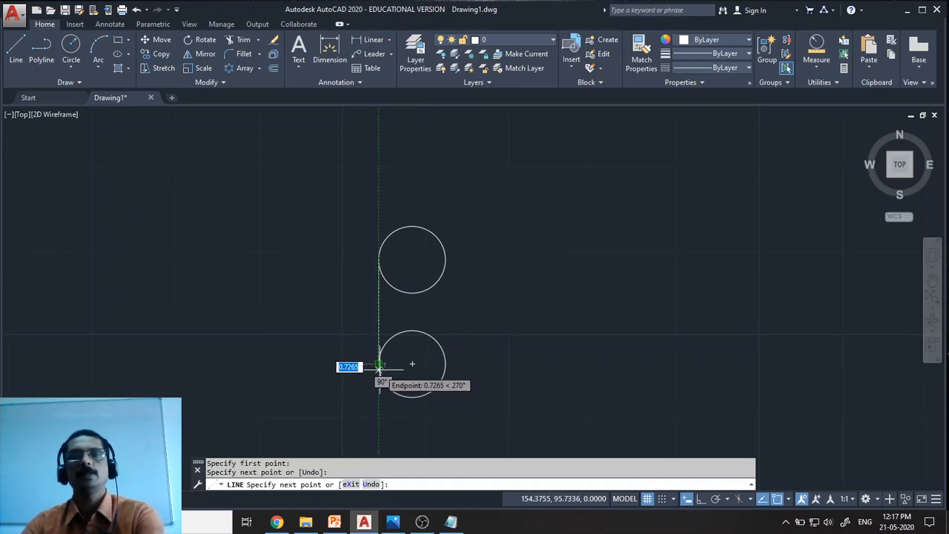
key(Return)
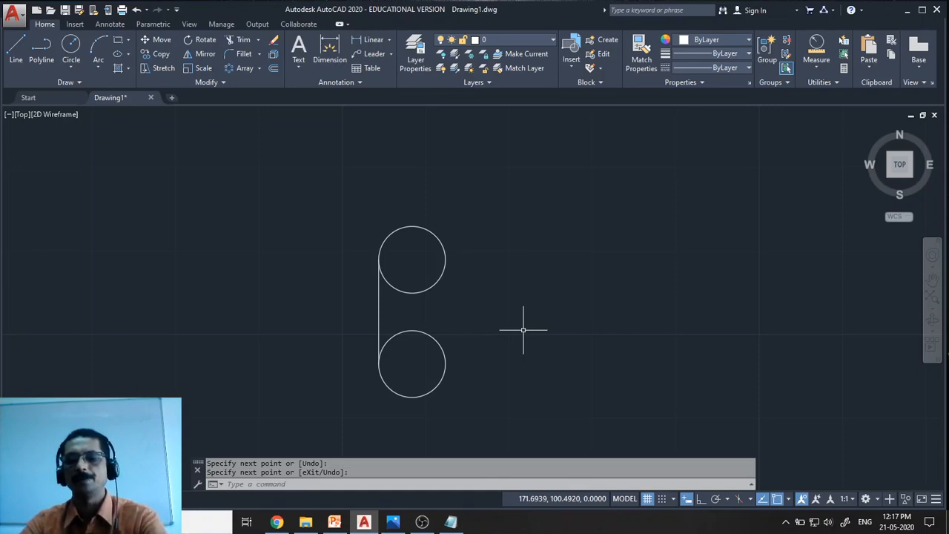
- Draw a second vertical line joining the right quadrants of the upper and lower circles
key(Return)
key(Return)
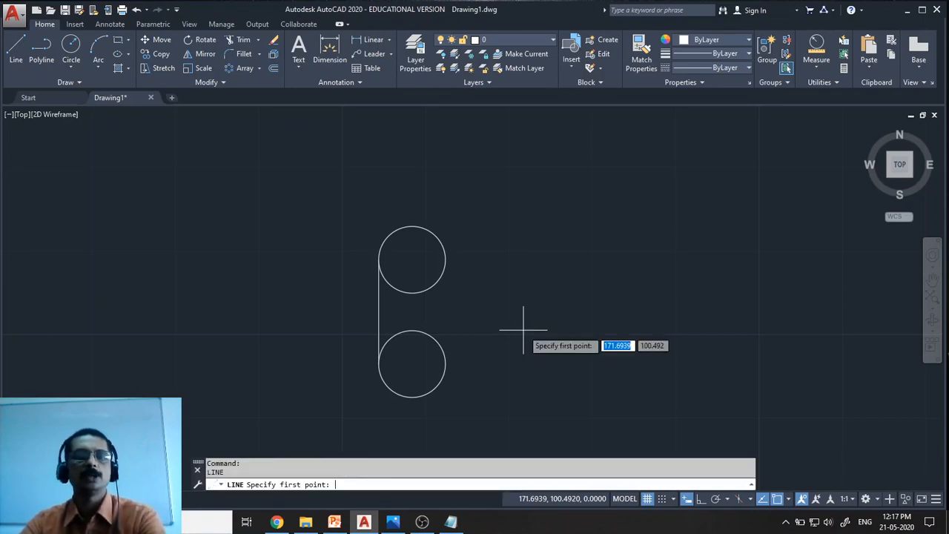
click(449, 266)
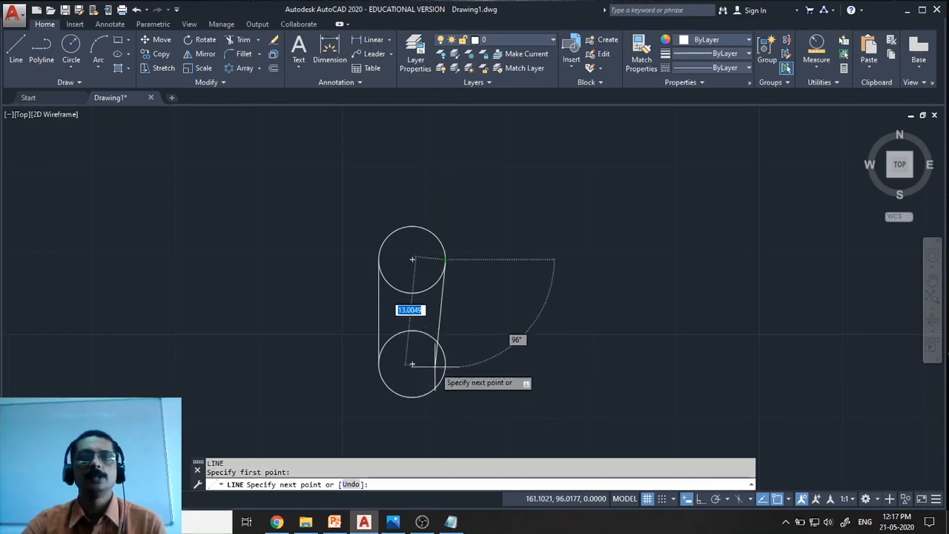
click(445, 363)
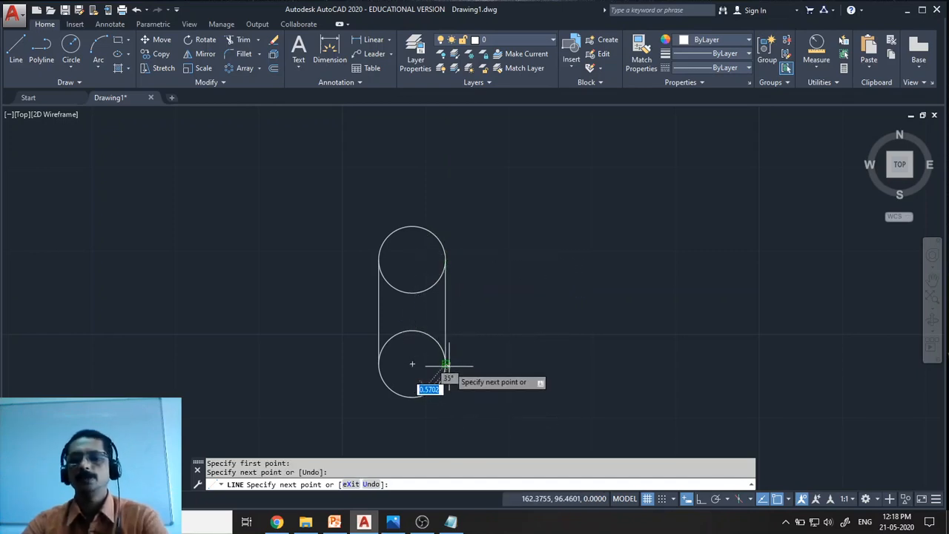
- Finish the line and trim away the inner halves of both circles, using all objects as cutting edges, to leave a slot outline
key(Return)
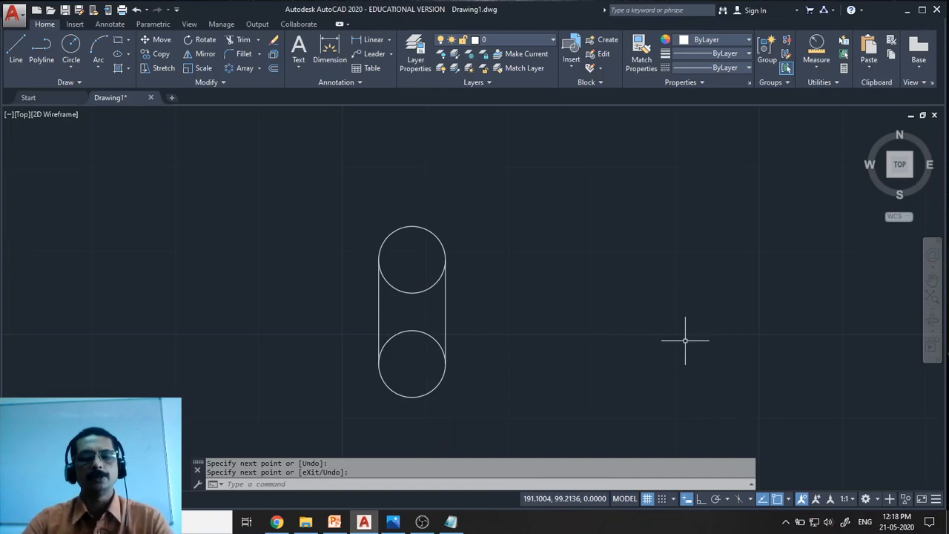
text(TR)
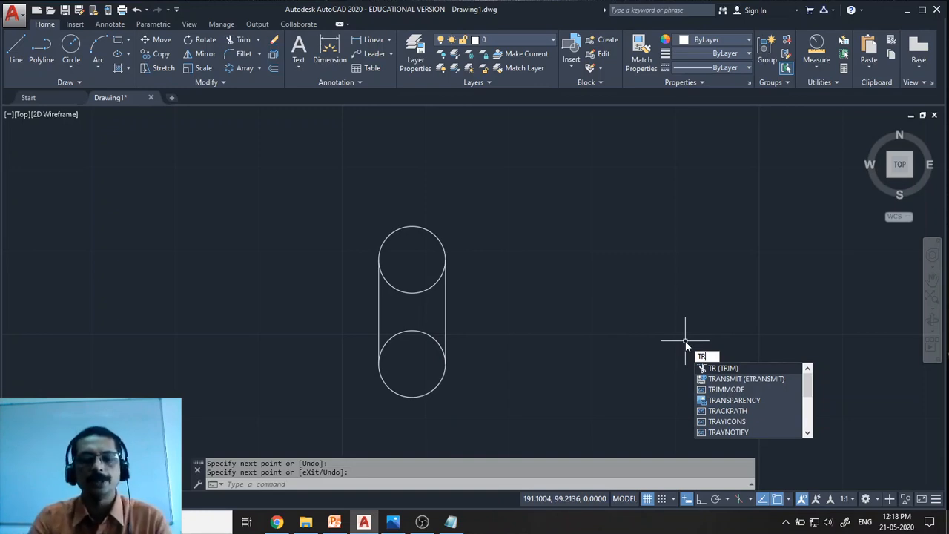
key(Return)
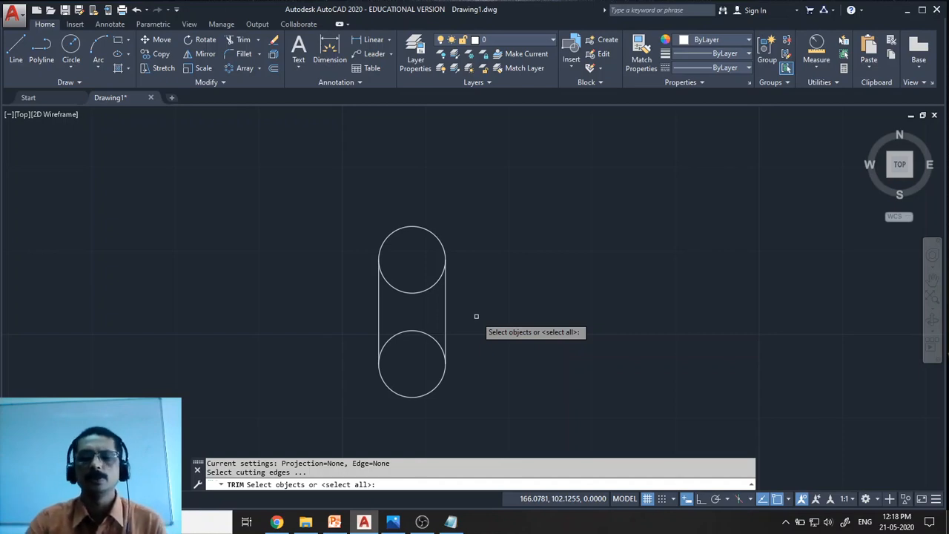
key(Return)
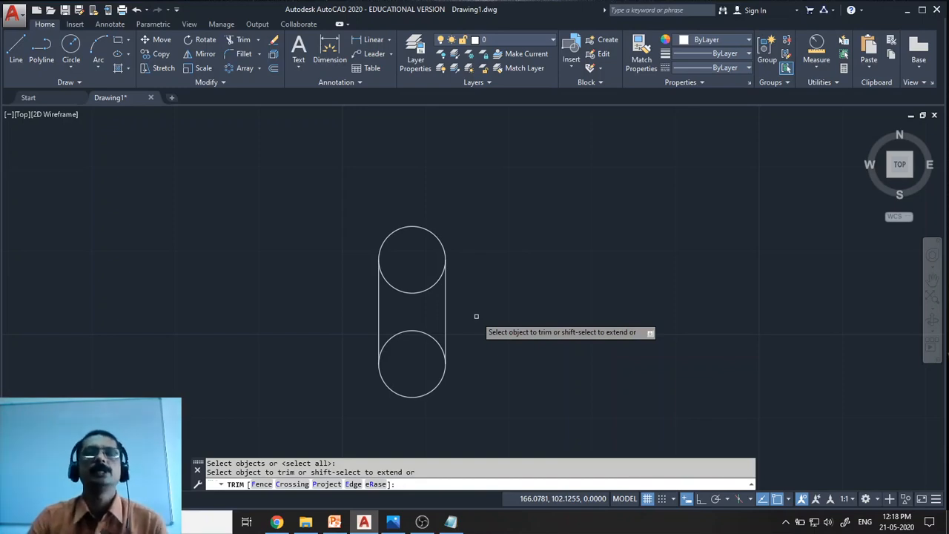
click(410, 291)
click(406, 331)
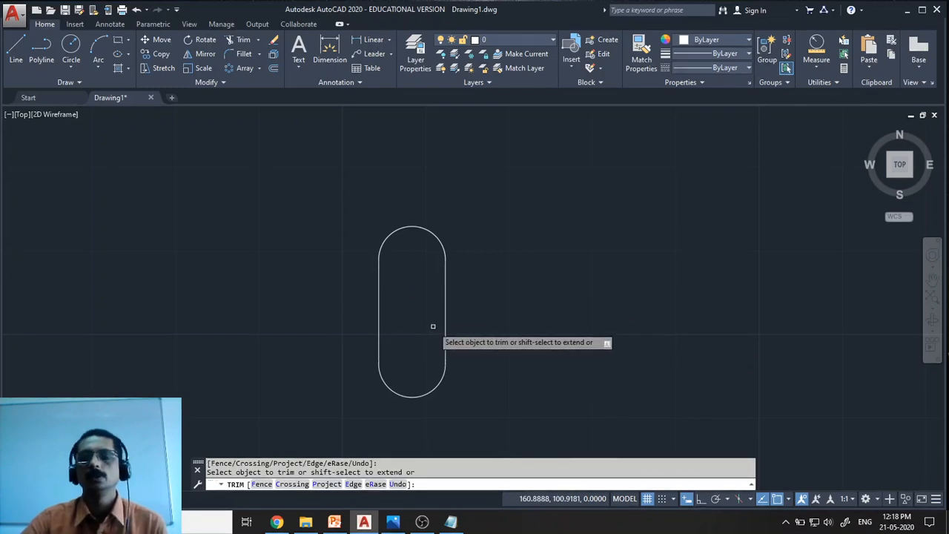
key(Return)
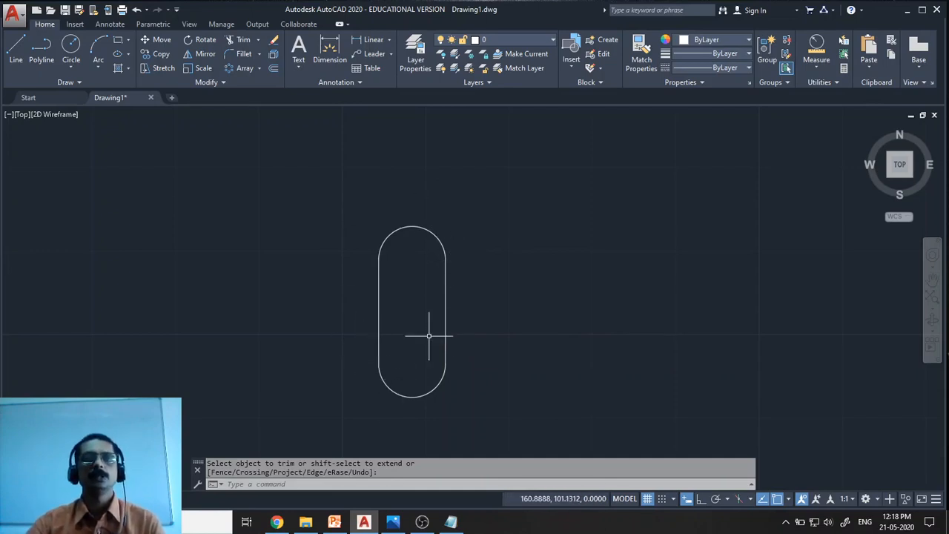
- Check the slot's outer outline in Fig_03.png and convert the slot's lower arc into a polyline with PEDIT
click(392, 521)
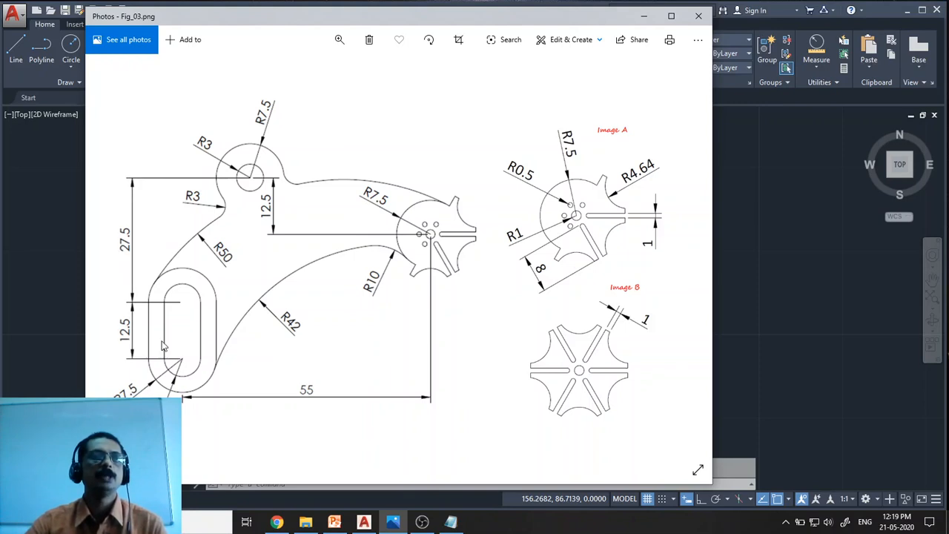
click(642, 16)
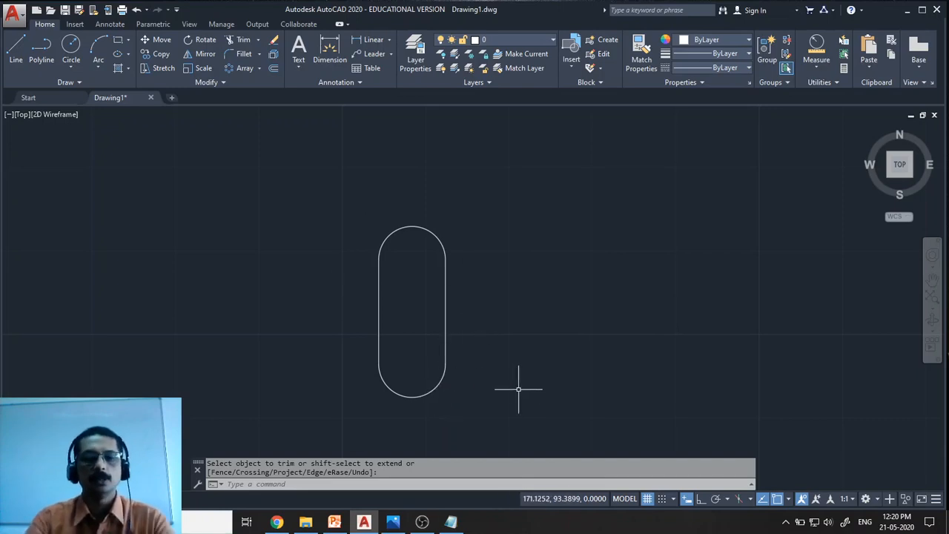
text(pedi)
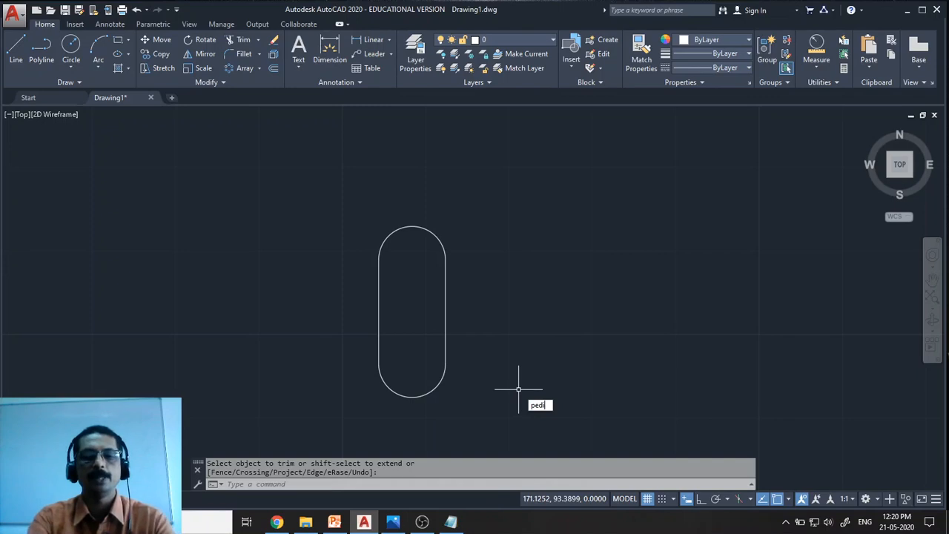
text(t)
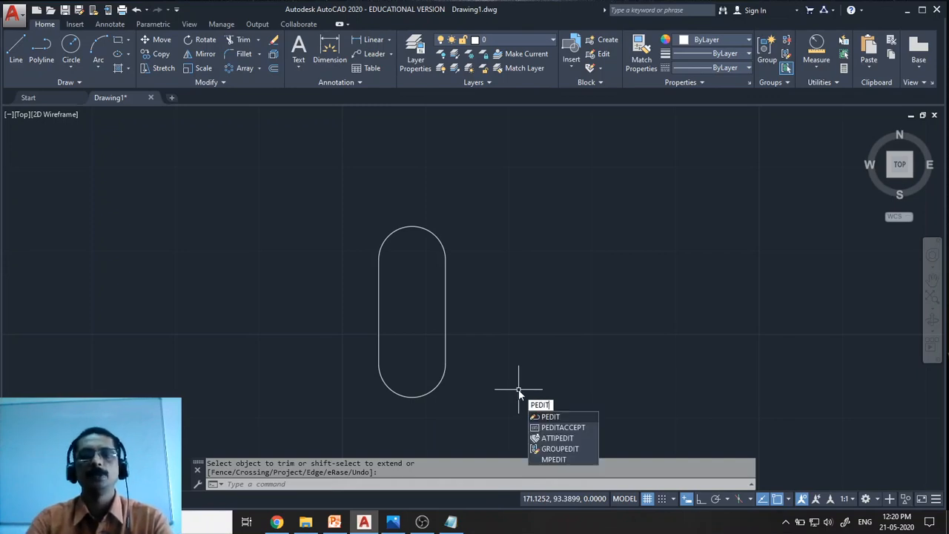
key(Return)
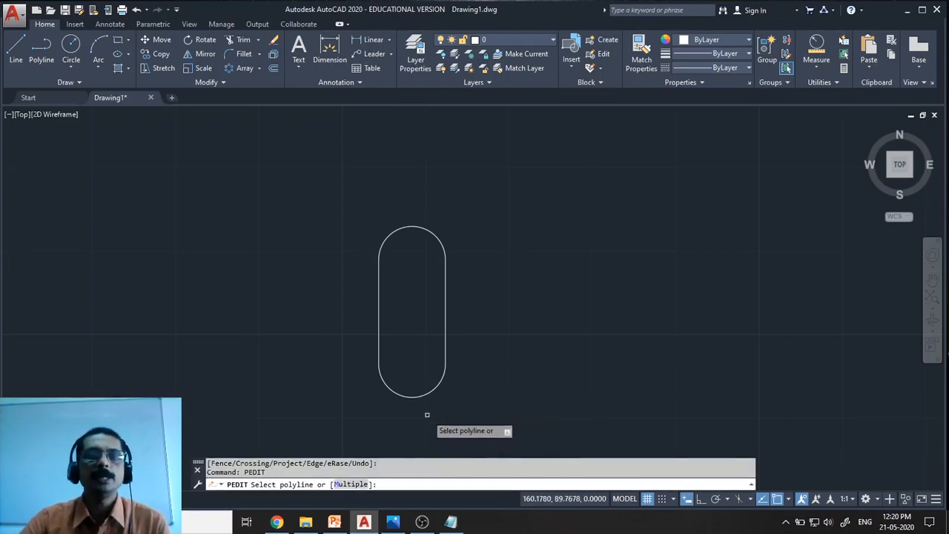
click(429, 392)
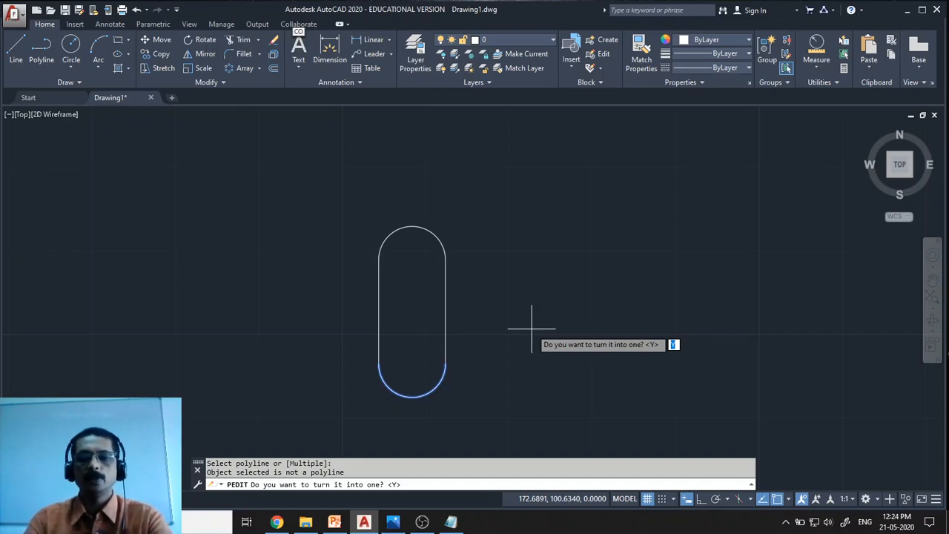
text(y)
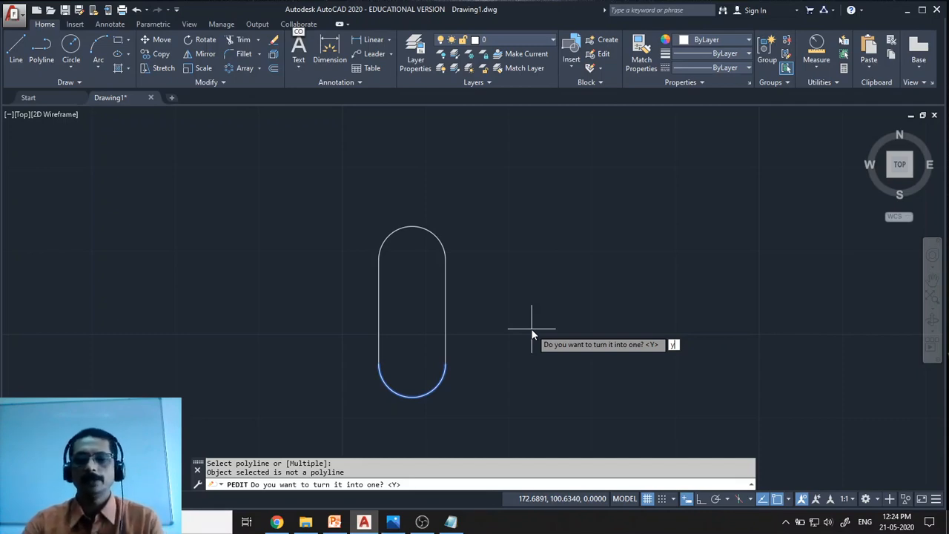
key(Return)
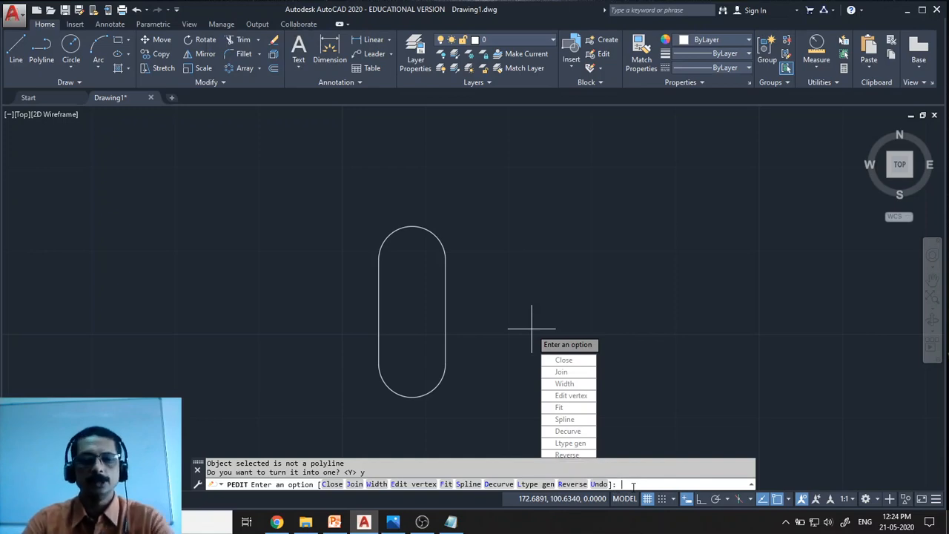
- Join the right line, upper arc and left line to the lower arc's polyline, and check that the slot selects as one object
text(j)
key(Return)
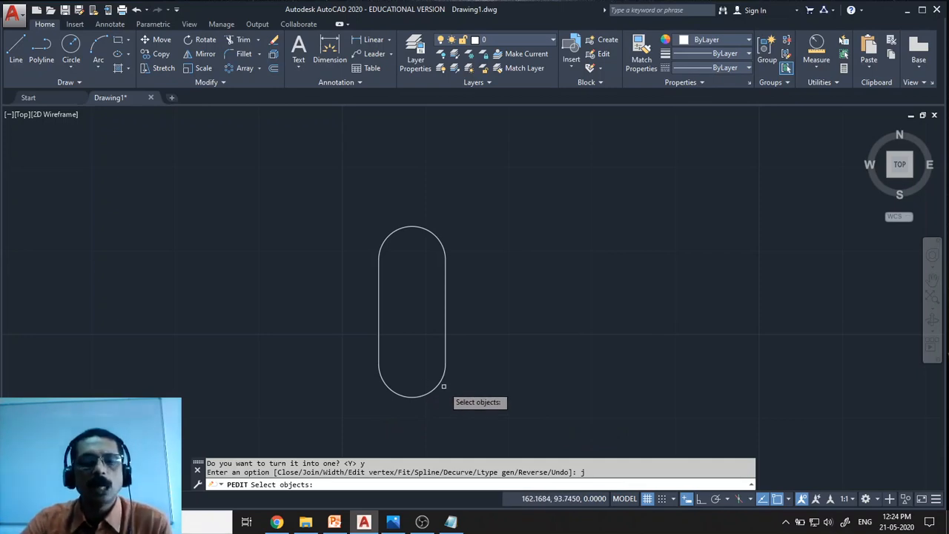
click(444, 335)
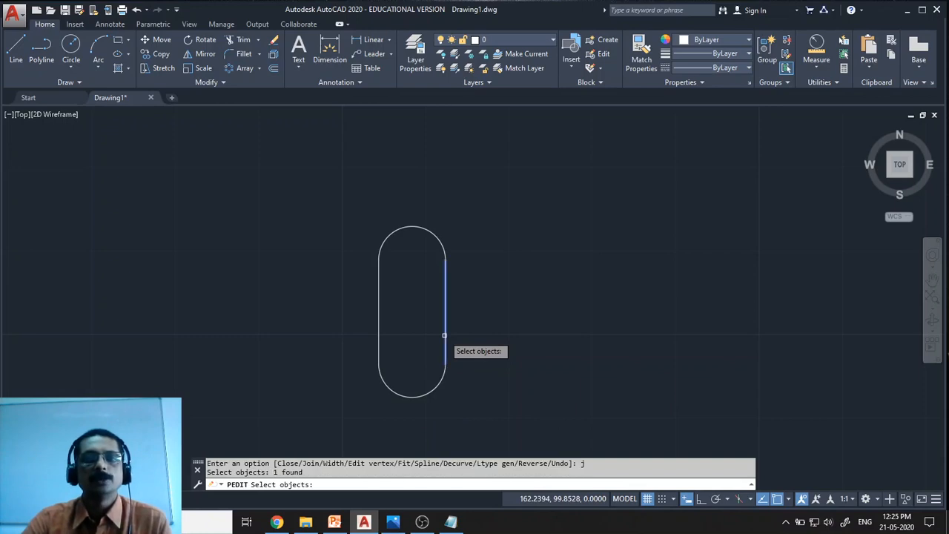
click(425, 230)
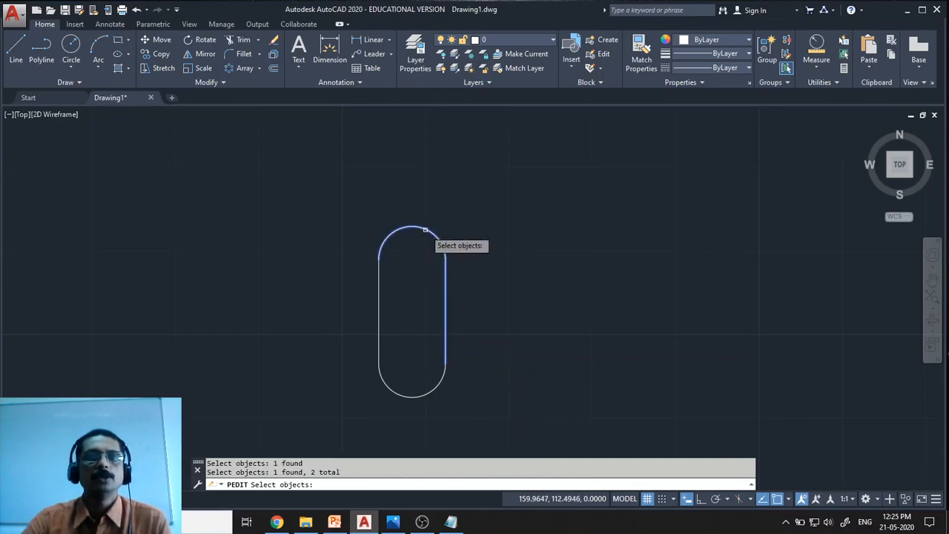
click(379, 288)
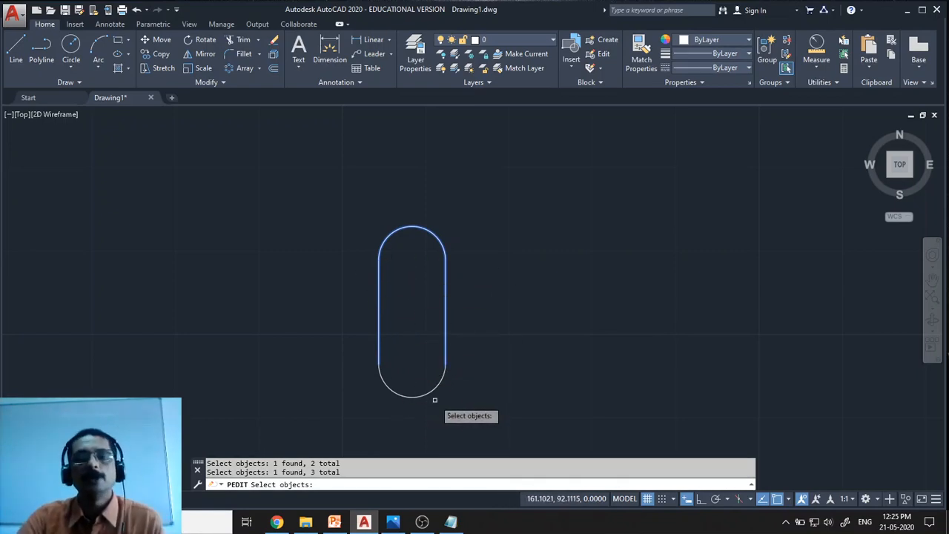
key(Return)
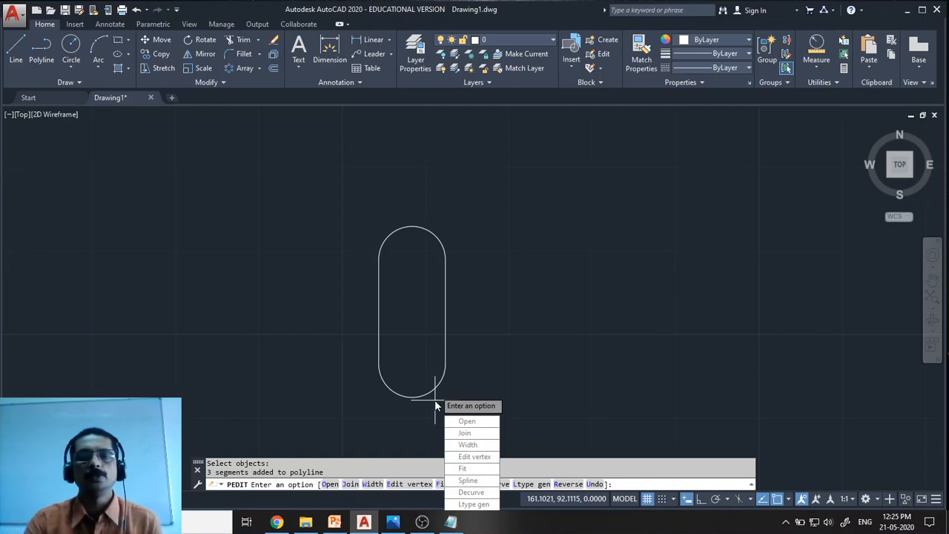
key(Return)
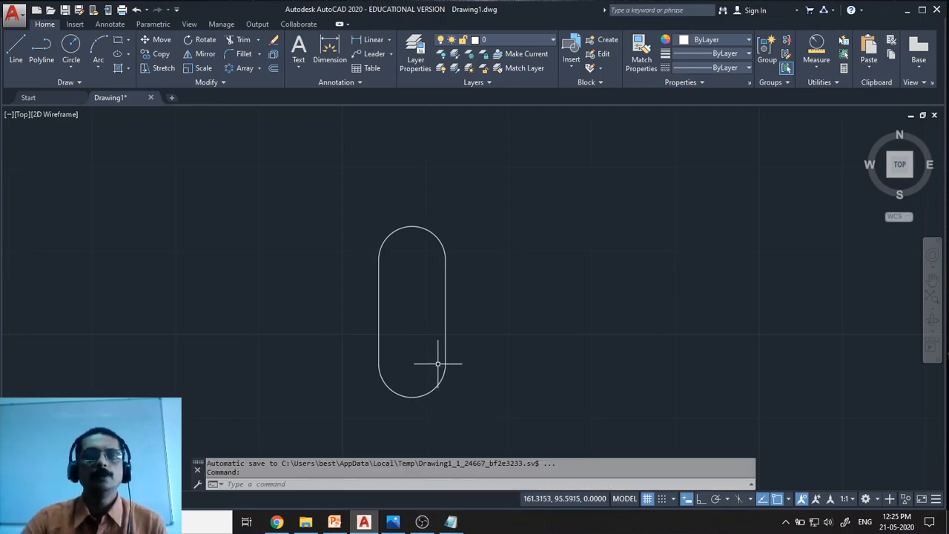
click(434, 387)
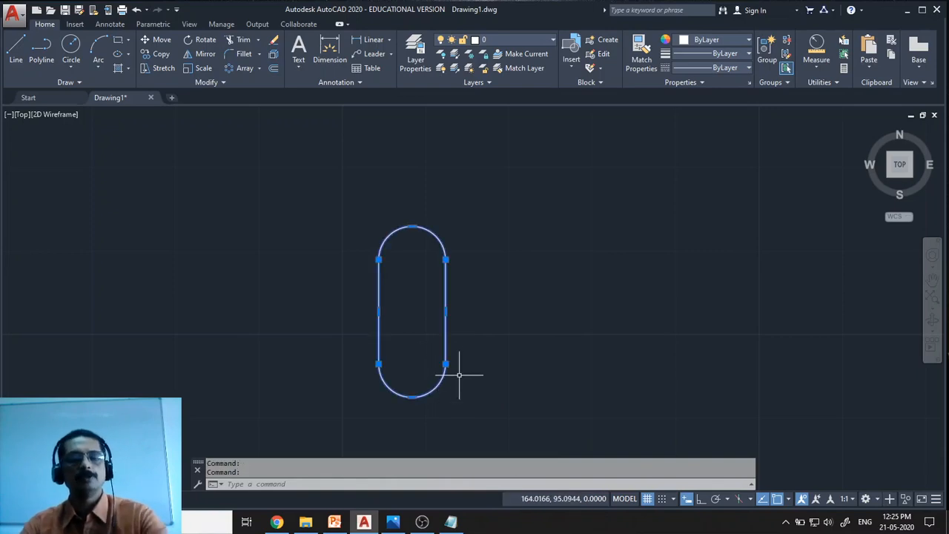
key(Escape)
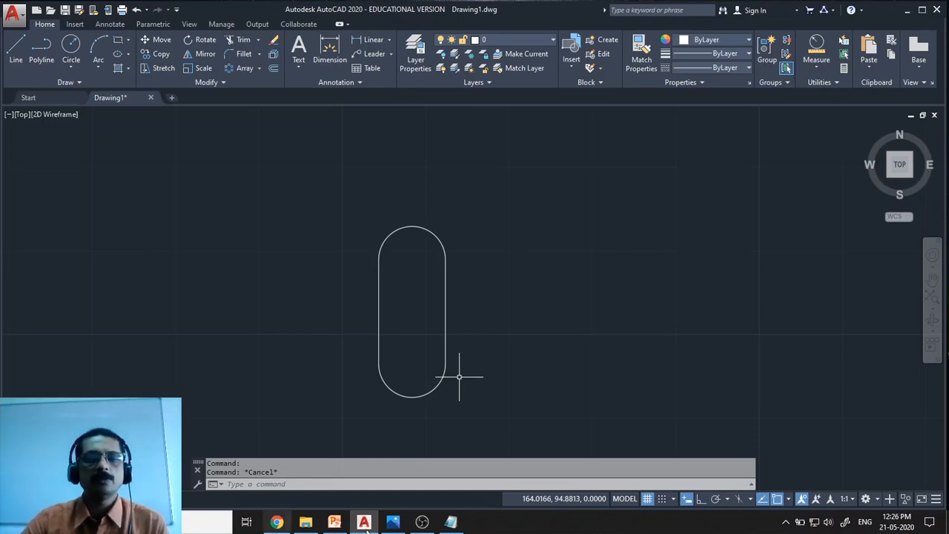
- Check the slot radii in Fig_03.png and offset the slot polyline outward by 3.5
click(393, 521)
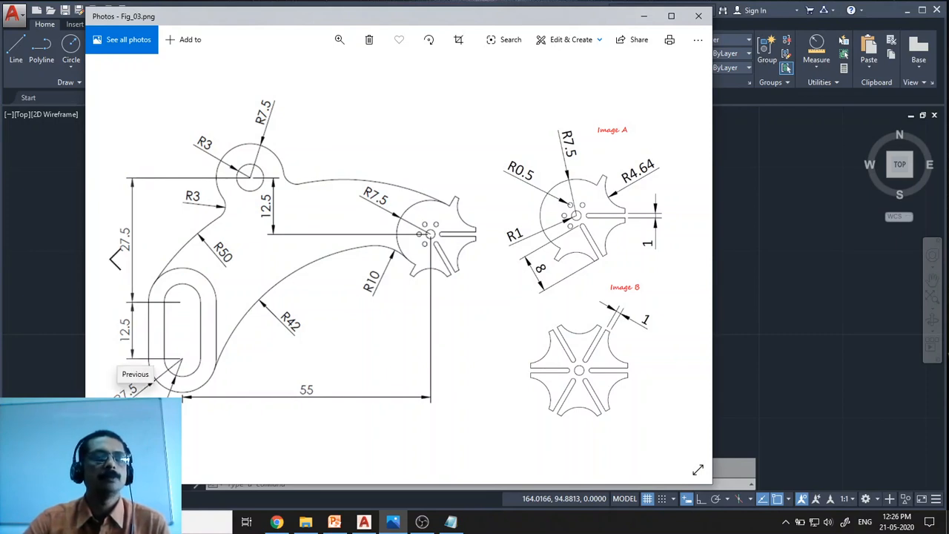
click(644, 16)
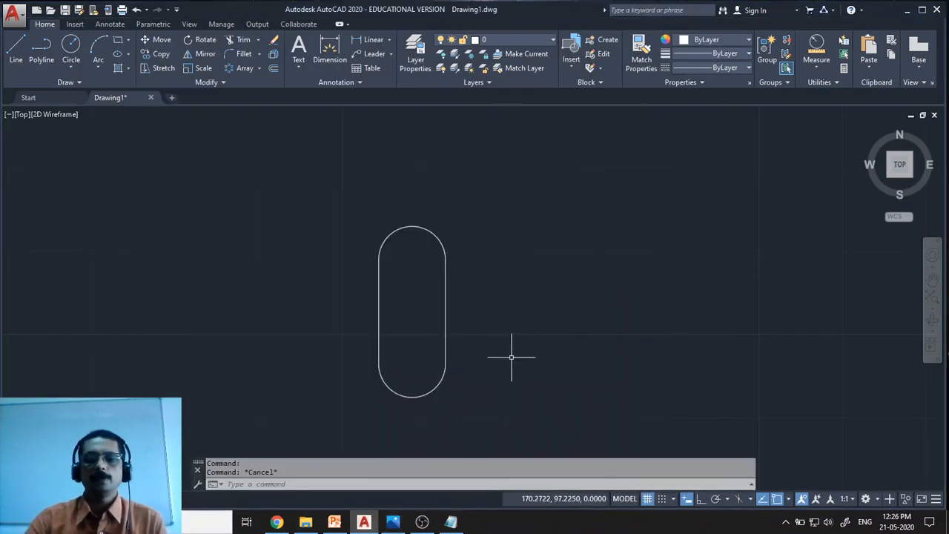
text(O)
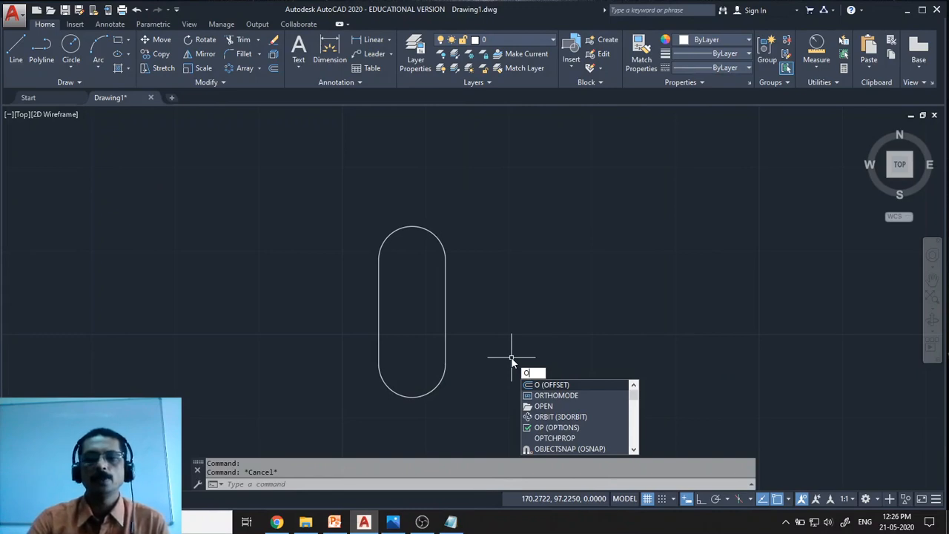
key(Return)
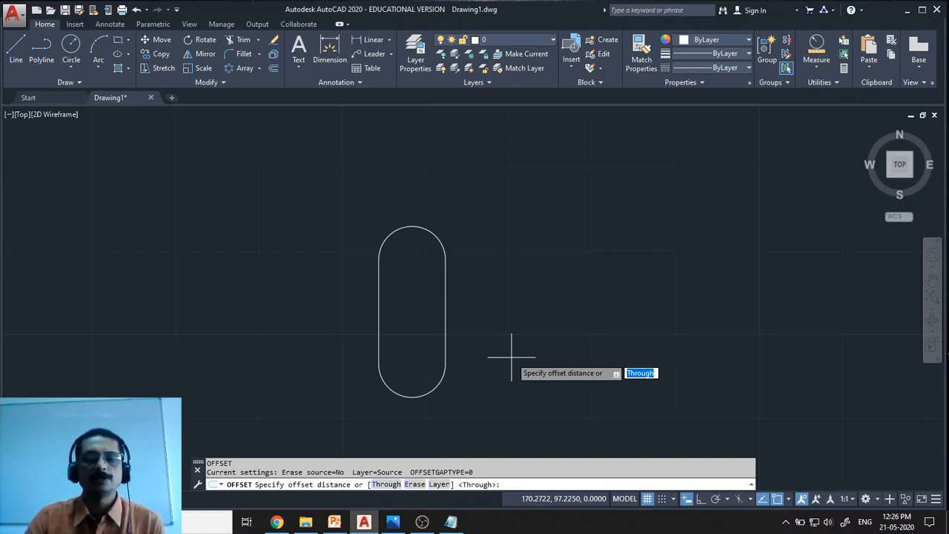
text(3.5)
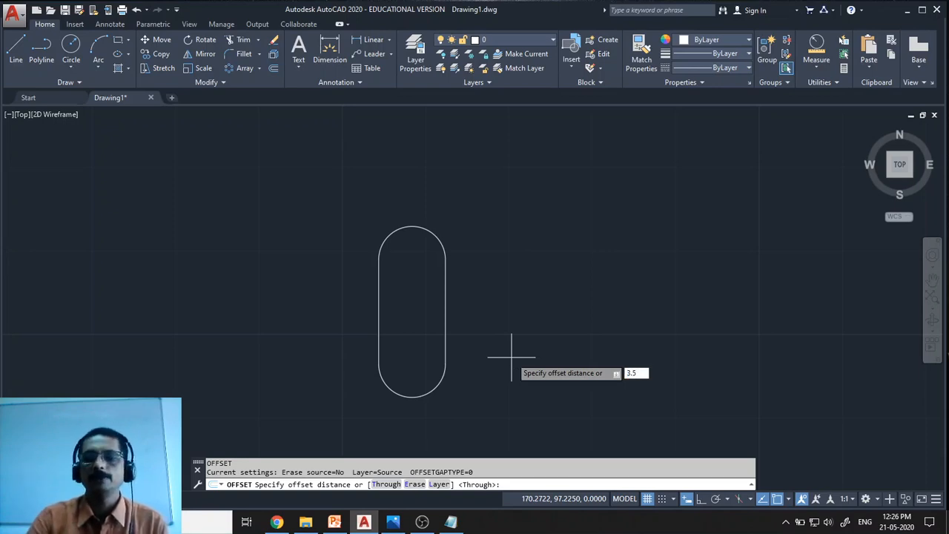
key(Return)
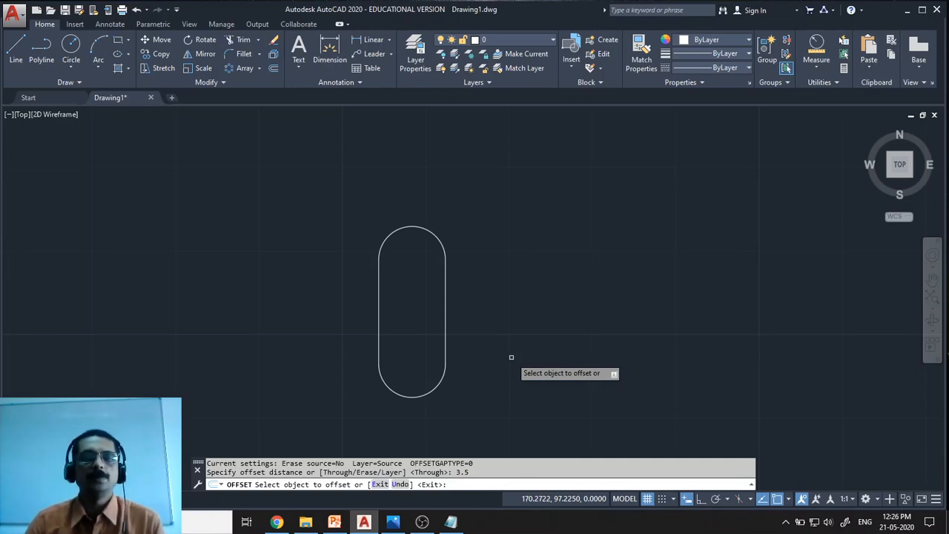
click(445, 315)
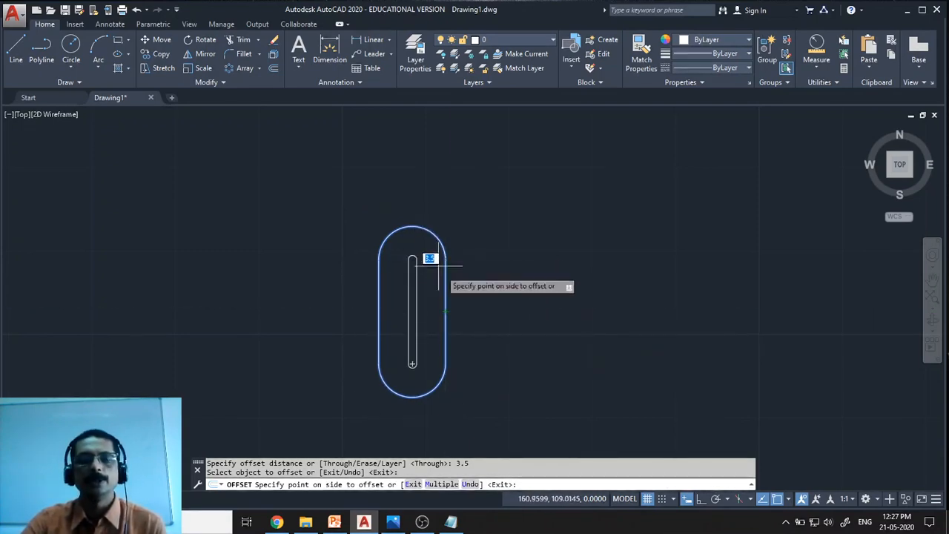
click(584, 281)
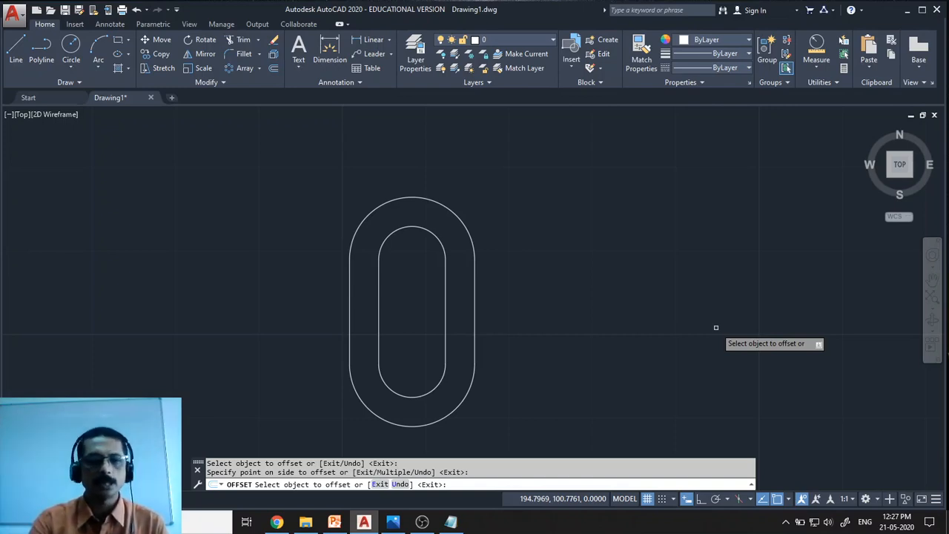
key(Escape)
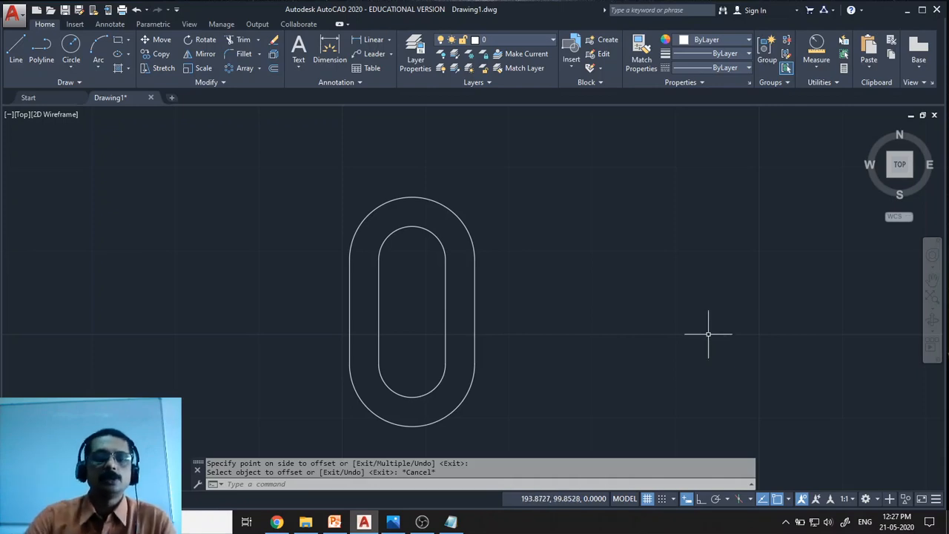
- Check the feature distances in Fig_03.png, turn Ortho on and draw a line 55 to the right from the slot's lower arc center
click(393, 521)
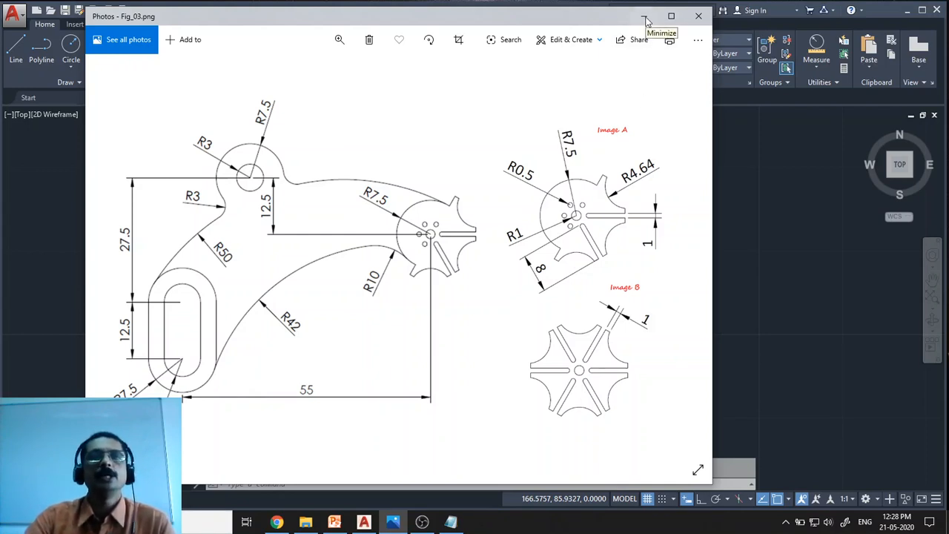
click(645, 17)
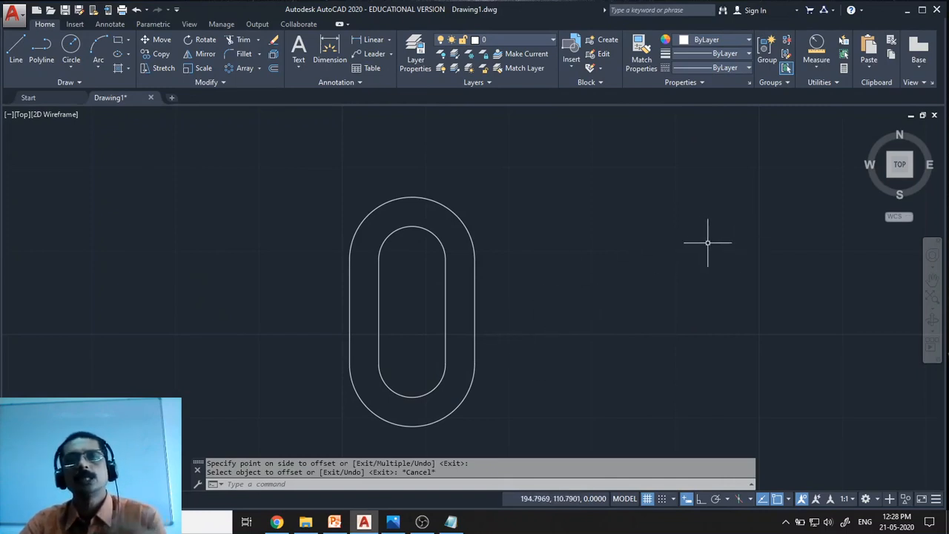
click(15, 50)
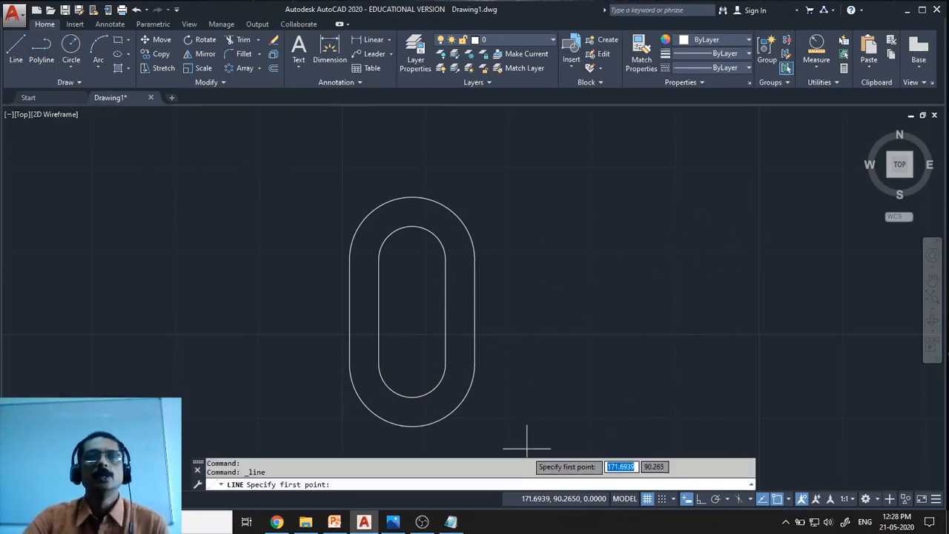
click(412, 363)
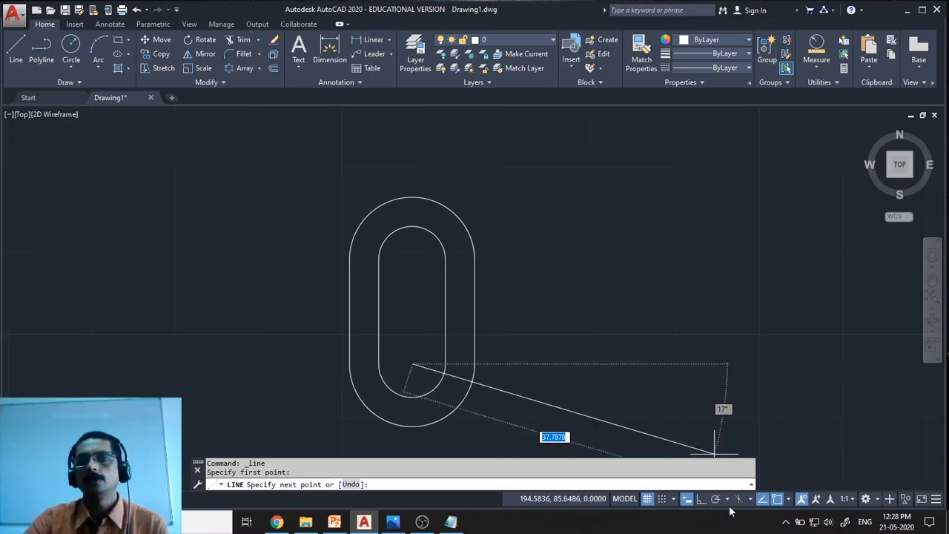
click(701, 499)
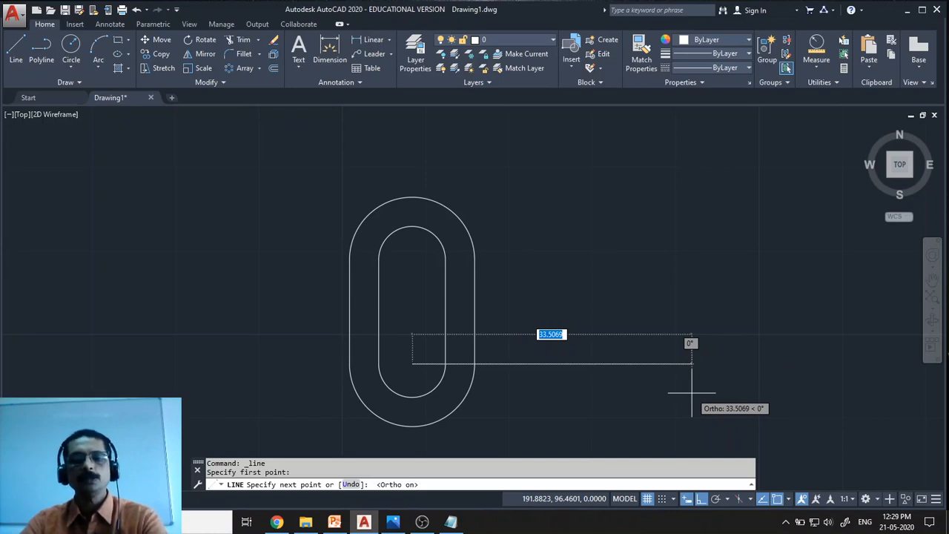
text(55)
key(Return)
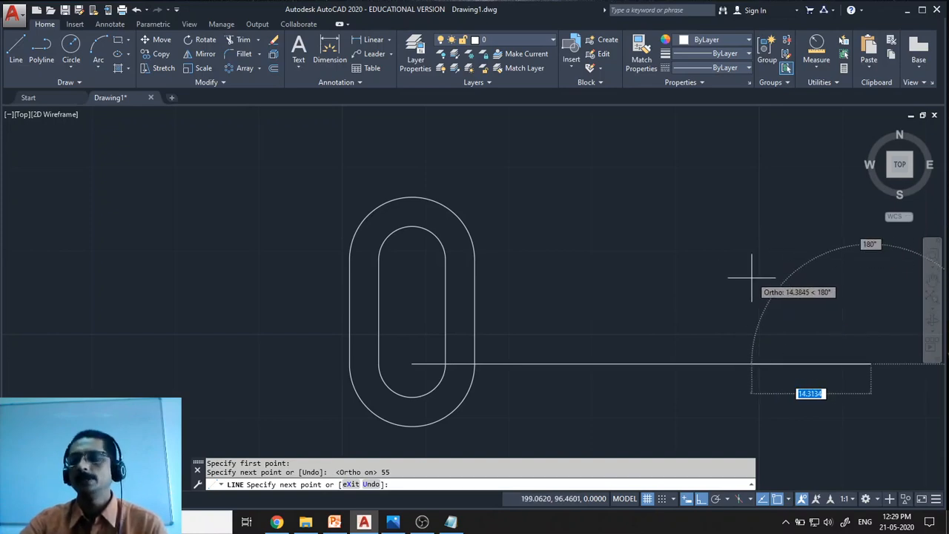
- Continue the line 27.5 vertically upward from the horizontal line's right end and finish it
mouse_move(743, 277)
middle_down()
mouse_move(540, 275)
mouse_move(580, 280)
middle_up()
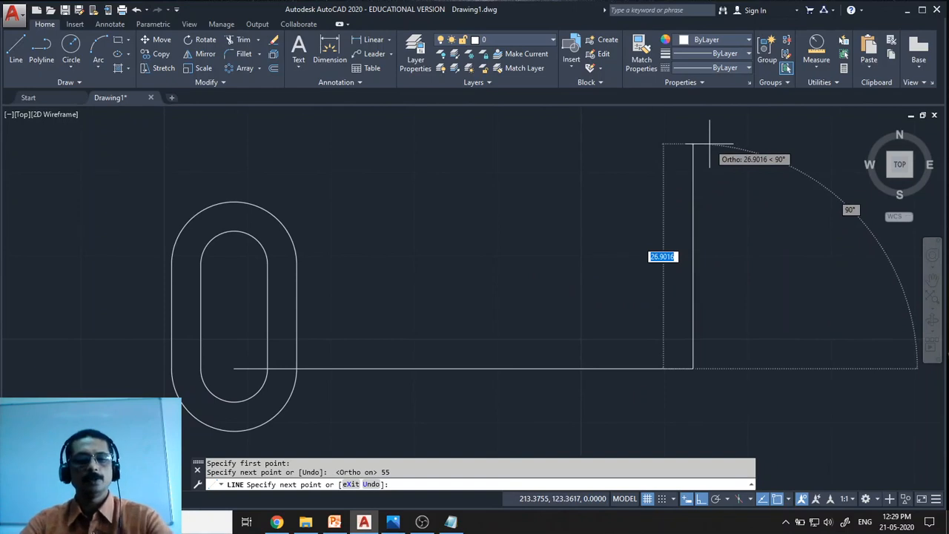
text(27)
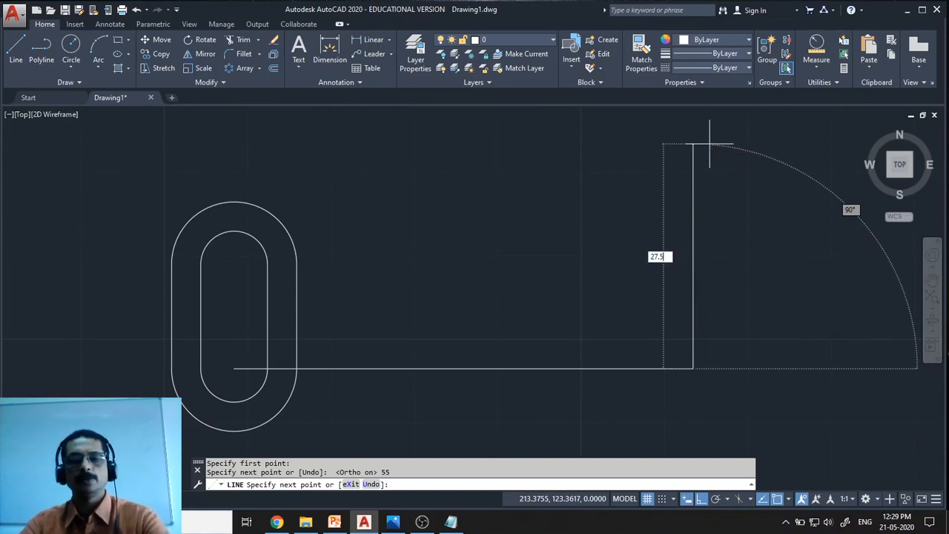
text(.5)
key(Return)
key(Return)
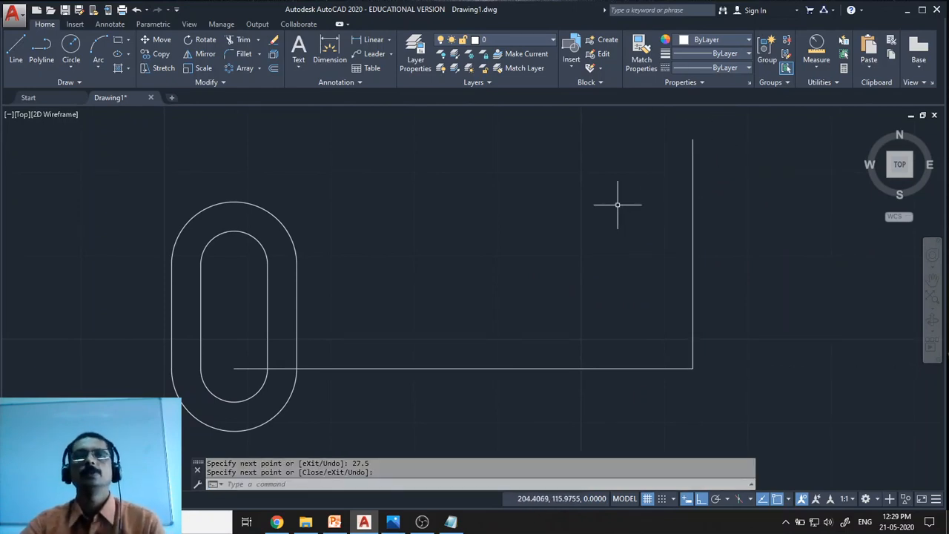
- Check the hub radius in Fig_03.png and draw a circle of radius 7.5 centered on the vertical line's upper end
mouse_move(616, 201)
middle_down()
mouse_move(631, 222)
mouse_move(630, 259)
mouse_move(603, 271)
mouse_move(597, 254)
middle_up()
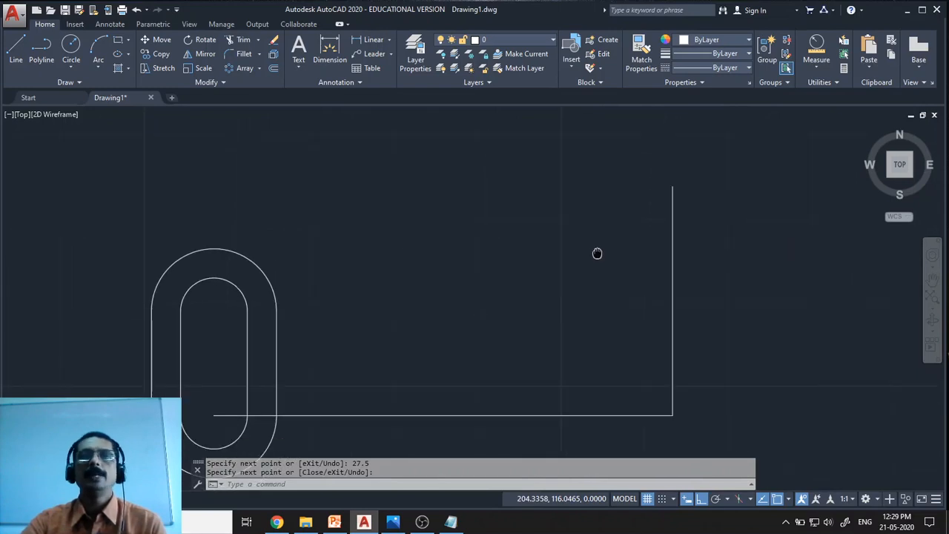
click(390, 522)
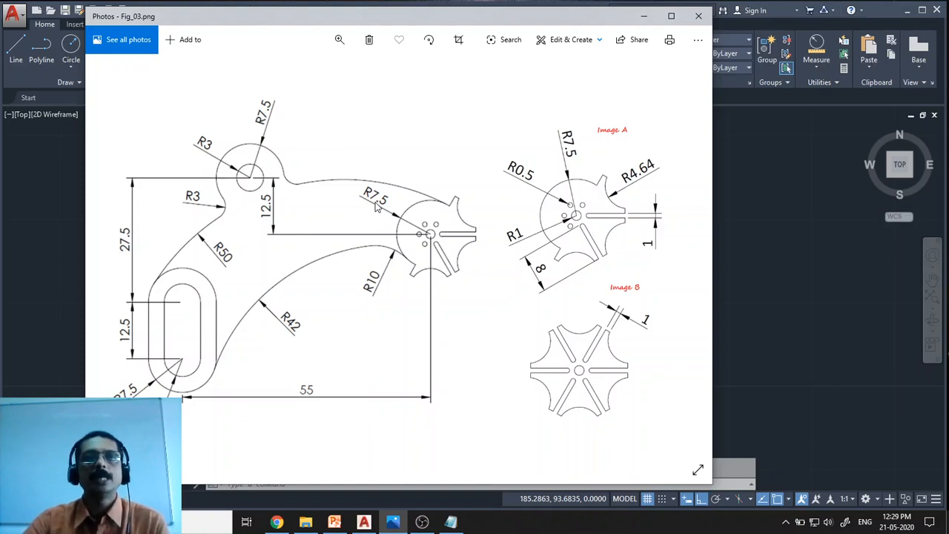
click(643, 15)
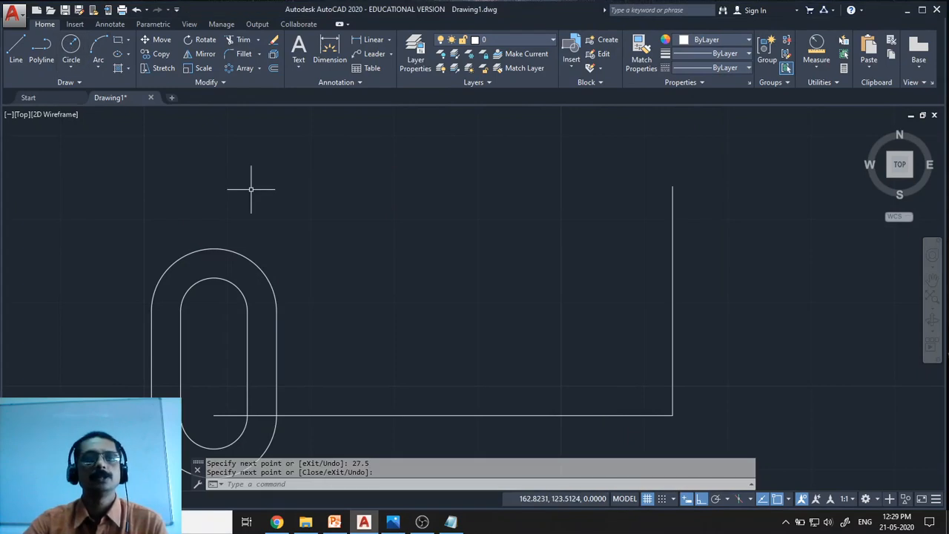
click(74, 47)
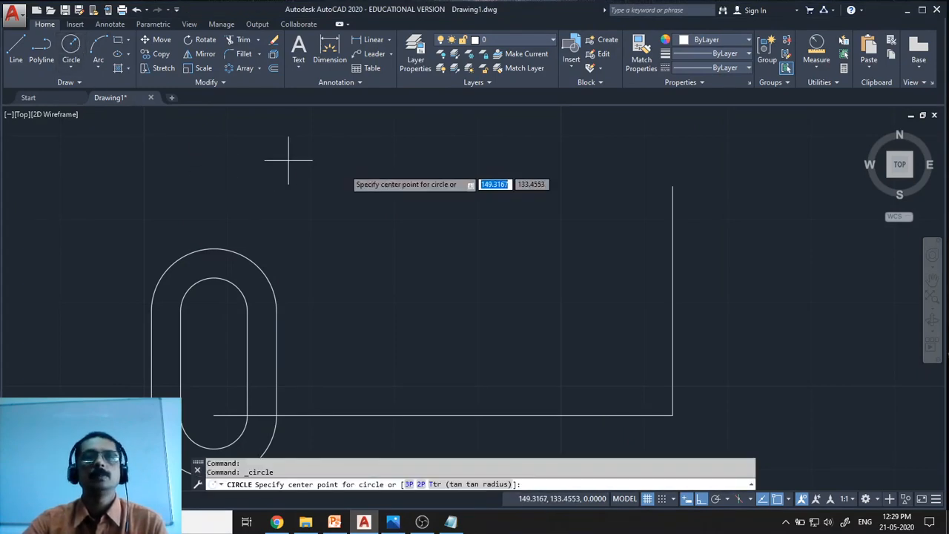
click(673, 185)
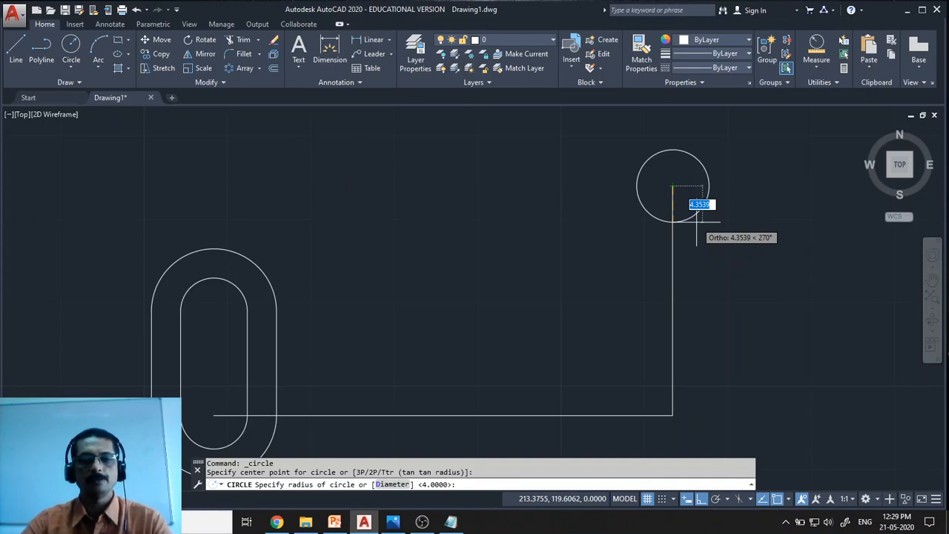
click(393, 522)
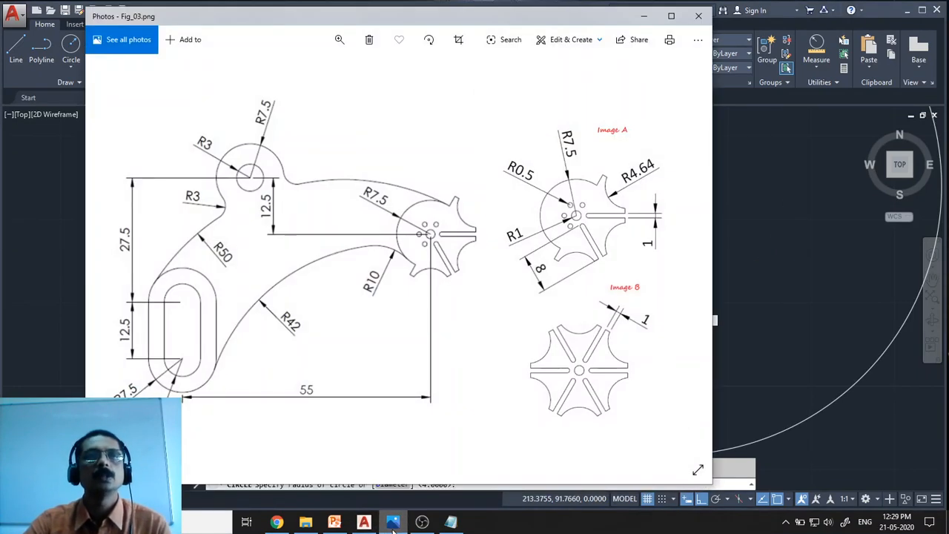
click(392, 521)
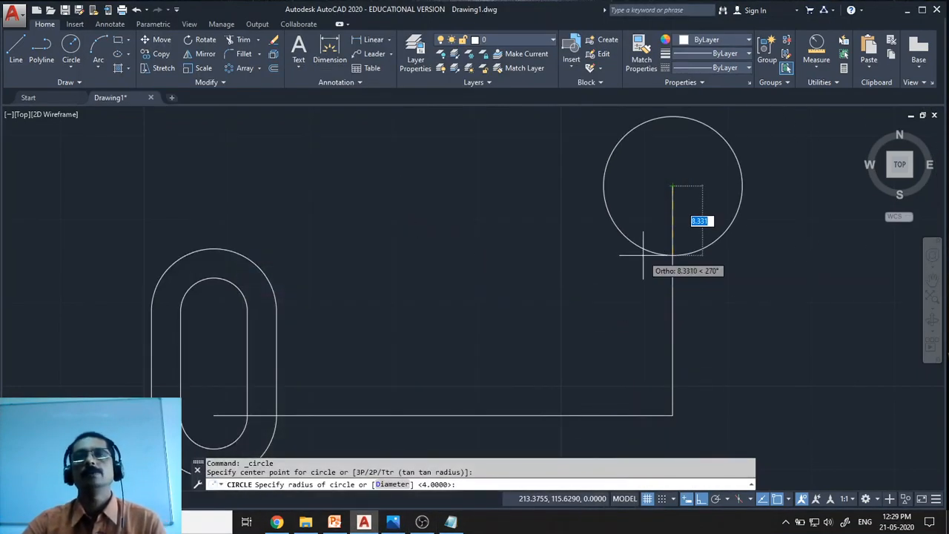
text(7.5)
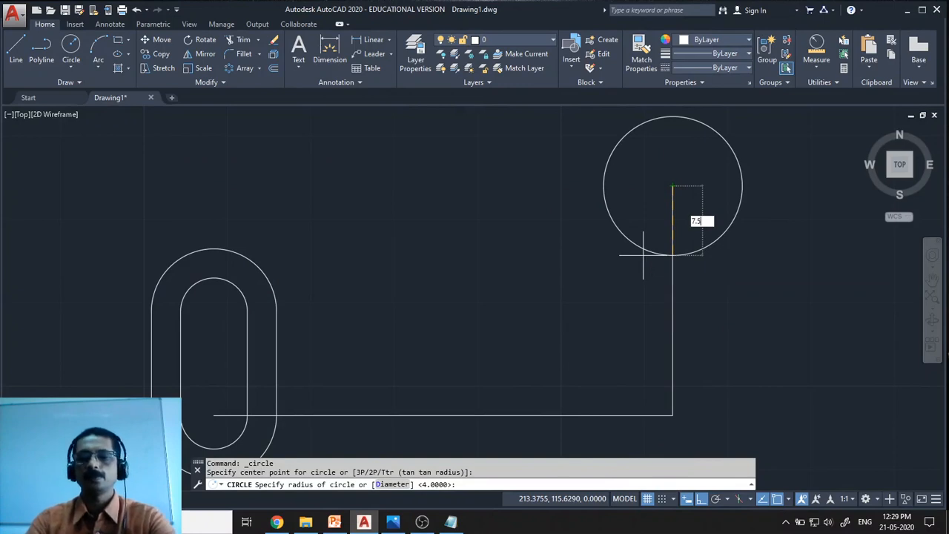
key(Return)
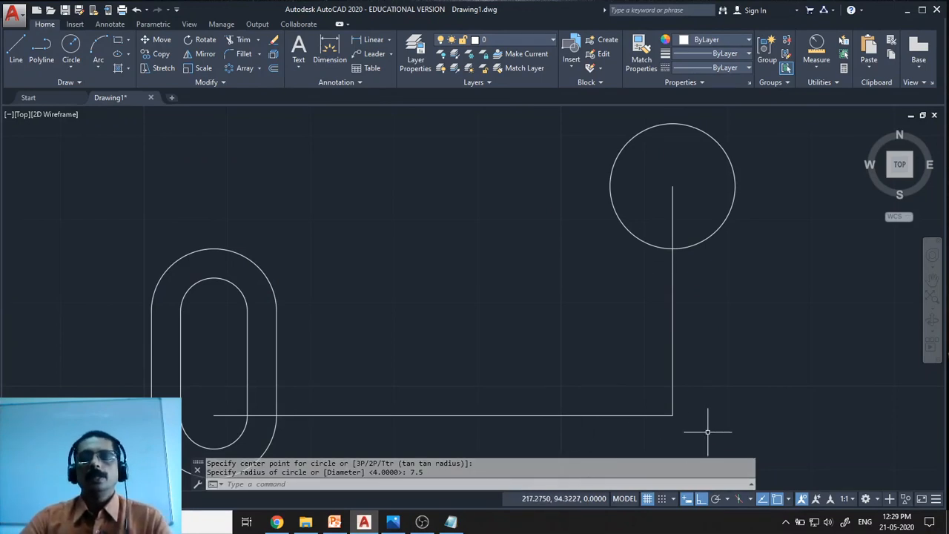
- Erase the horizontal and vertical construction lines between the slot and the circle
click(730, 432)
click(608, 375)
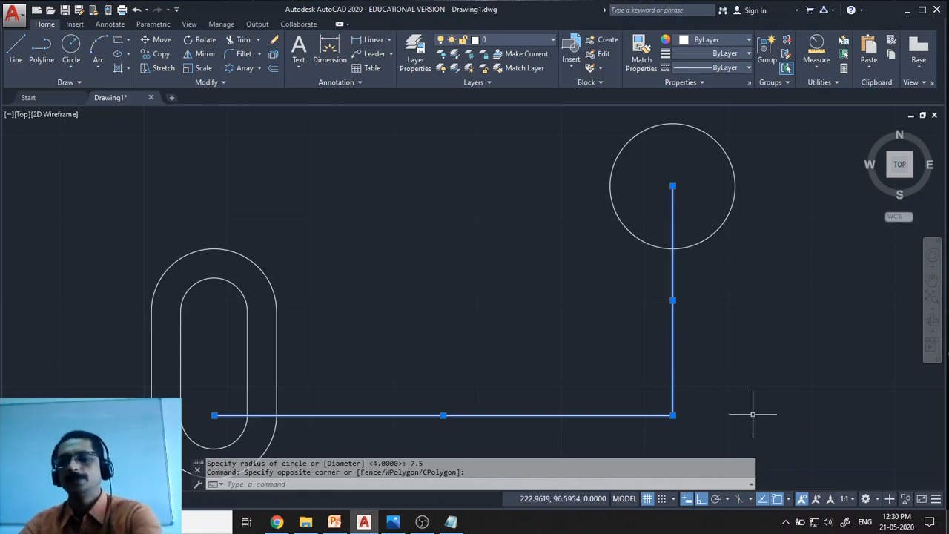
key(Delete)
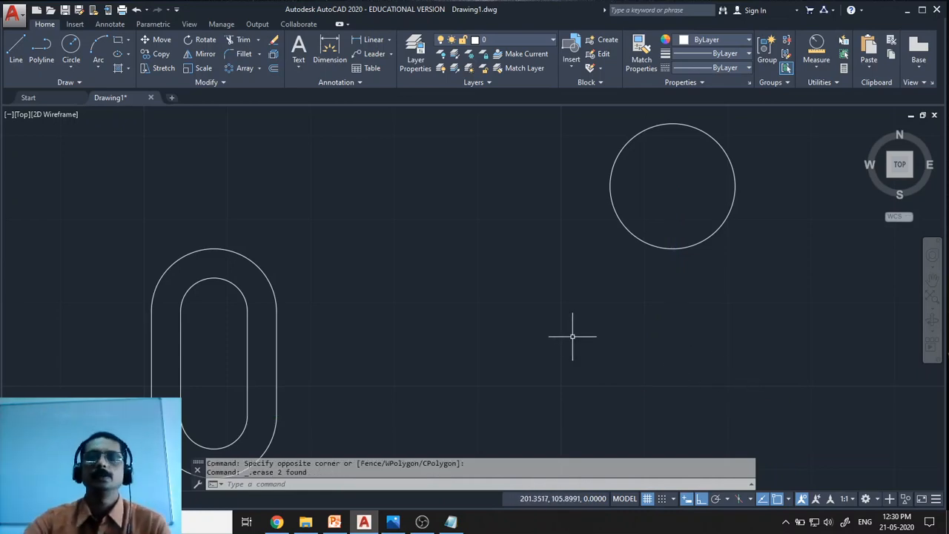
- Check the hub details in Fig_03.png and draw a circle of radius 1 concentric with the radius 7.5 circle
middle_drag(585, 307, 392, 396)
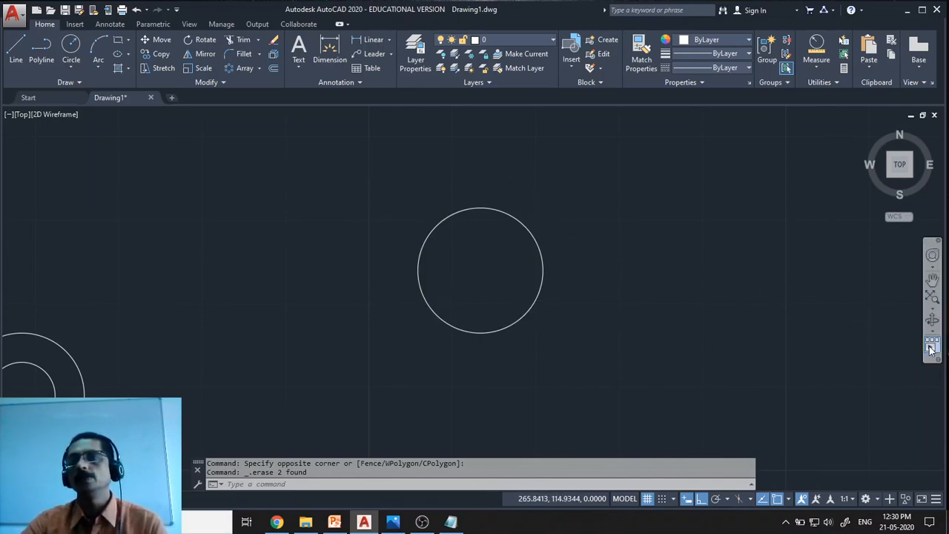
click(932, 306)
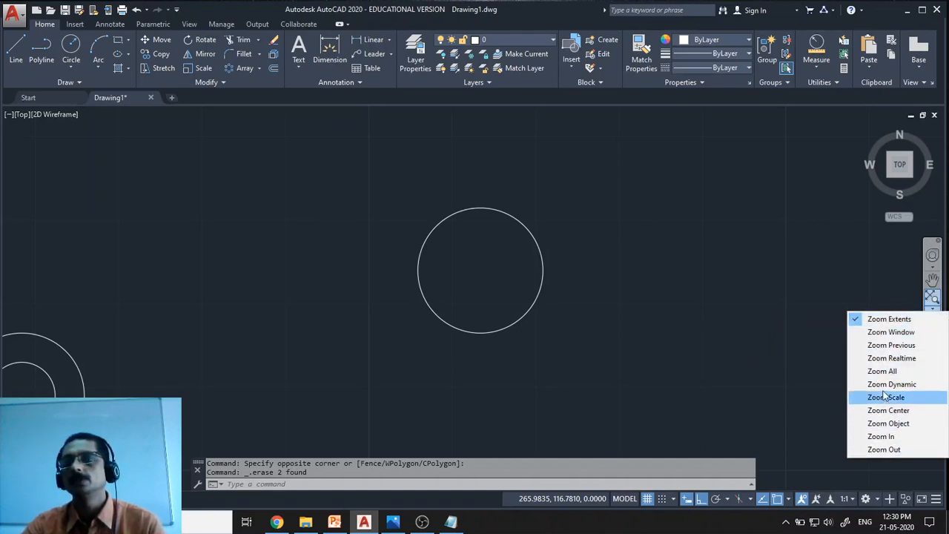
click(891, 332)
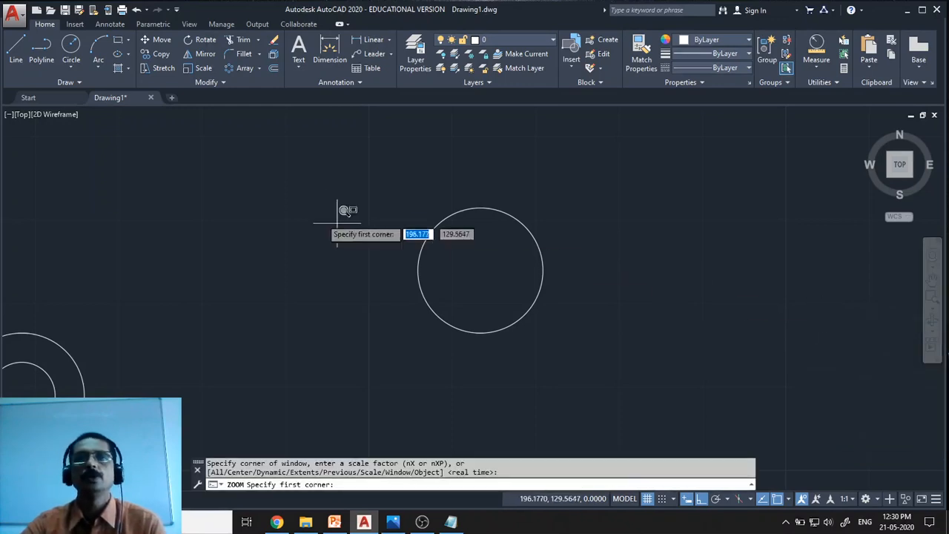
click(339, 177)
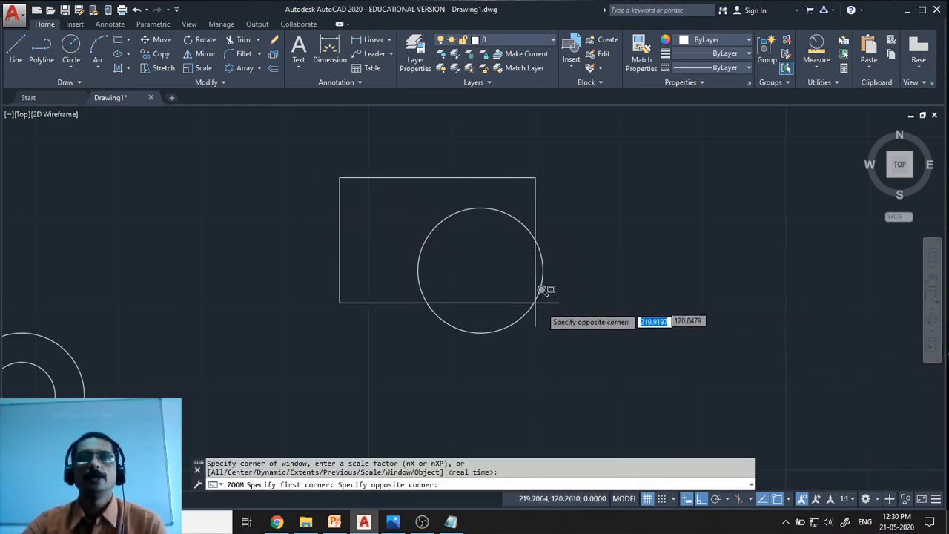
click(615, 363)
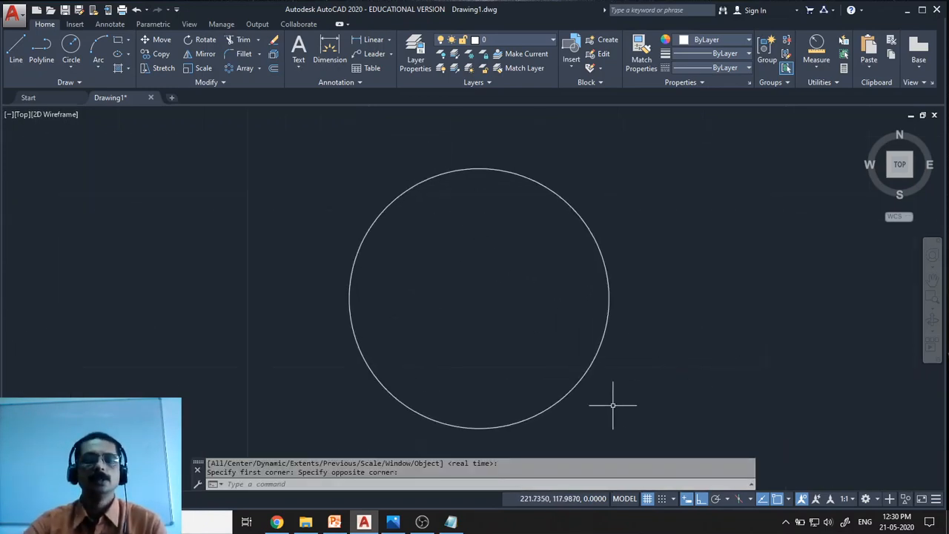
click(393, 522)
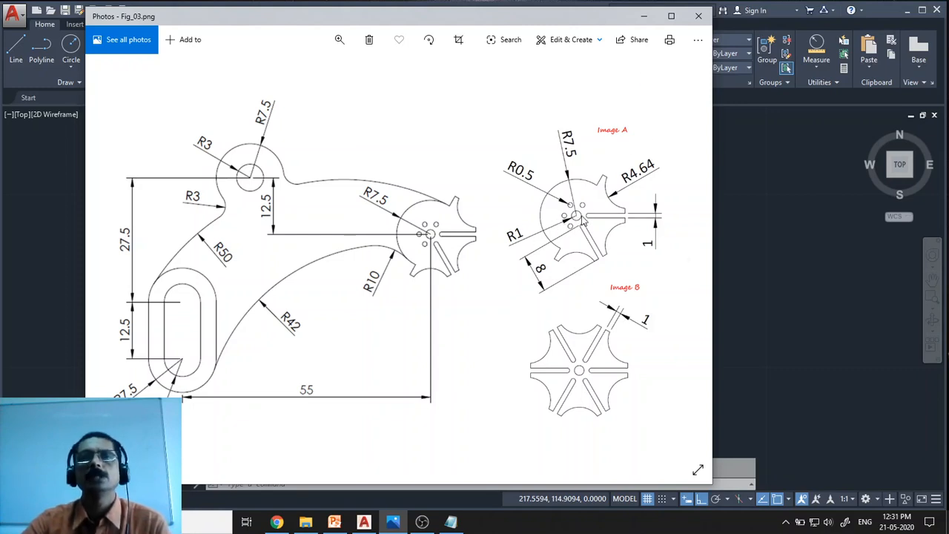
click(644, 16)
click(70, 46)
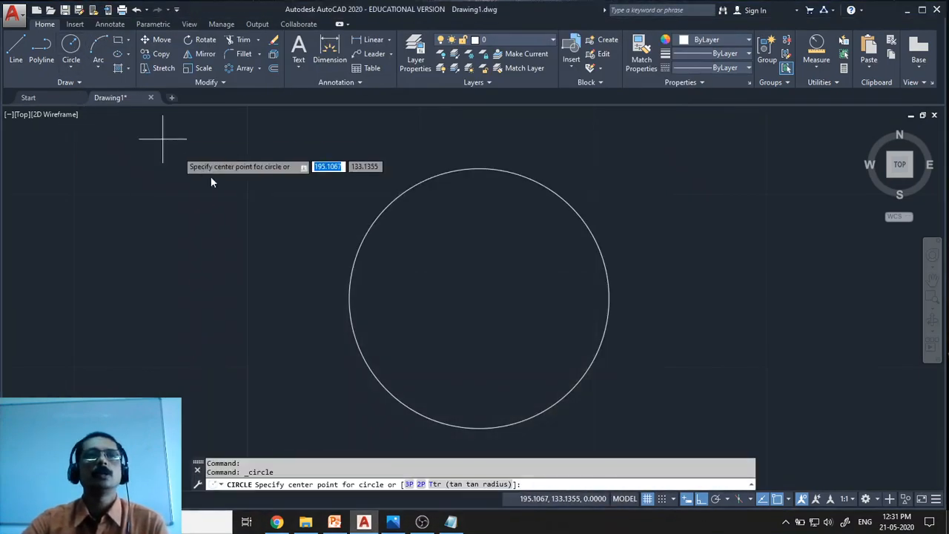
click(479, 298)
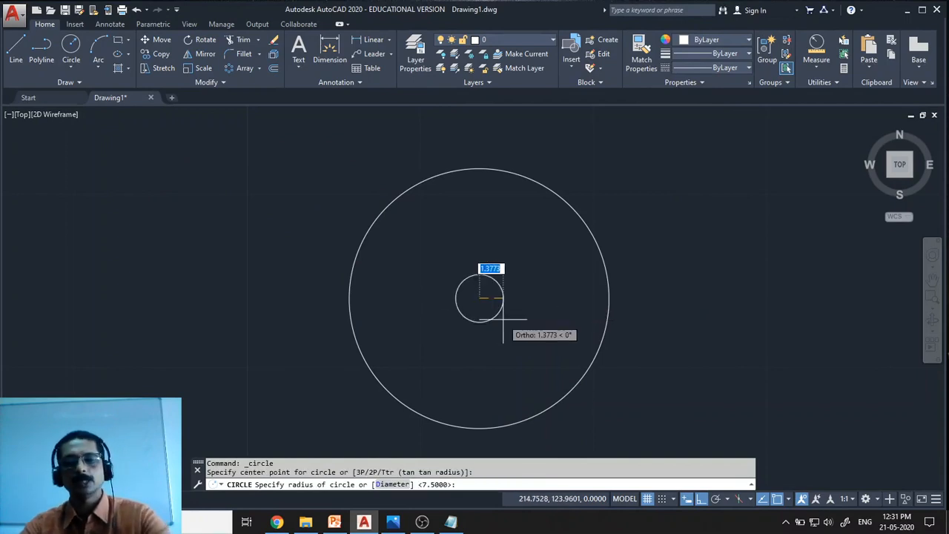
text(1)
key(Return)
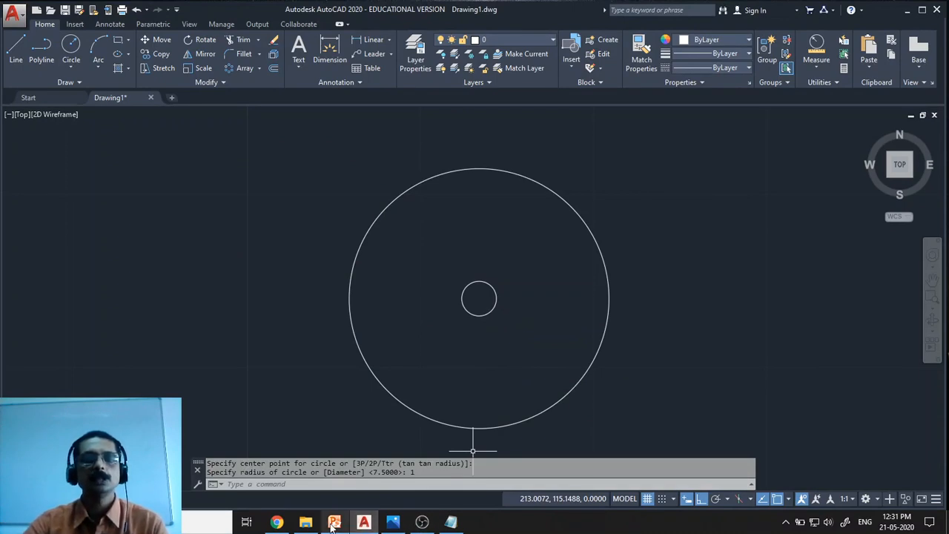
- Check the small holes around the hub center in Fig_03.png and draw a horizontal line 2 long to the right from the circles' center
click(392, 521)
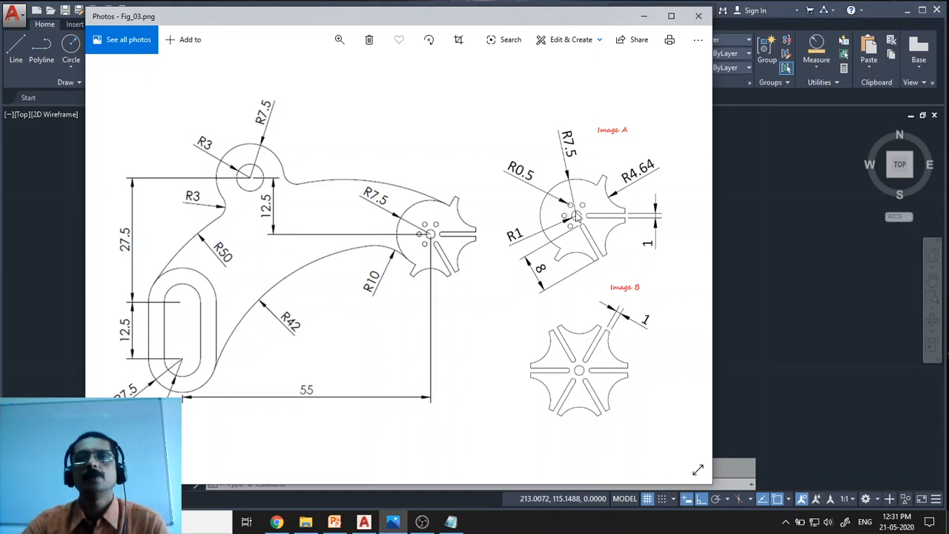
click(644, 17)
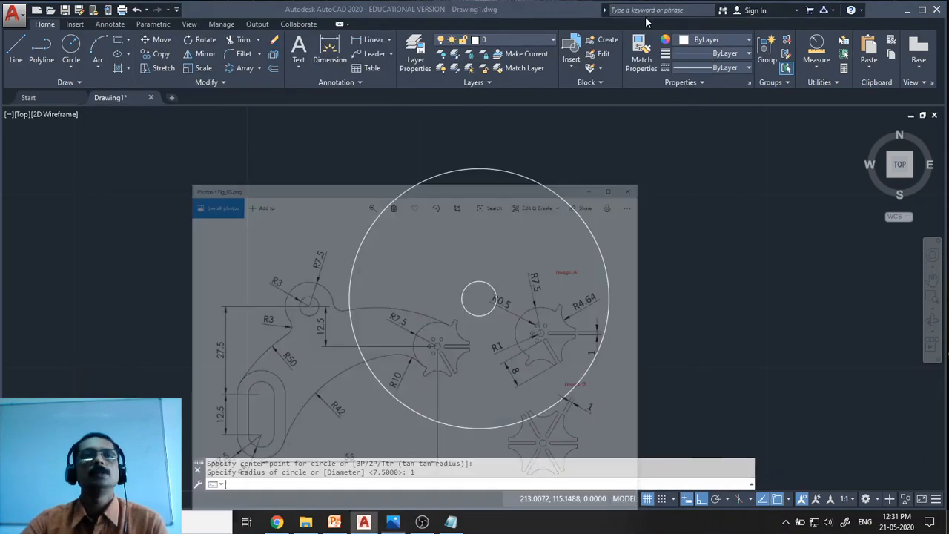
click(16, 47)
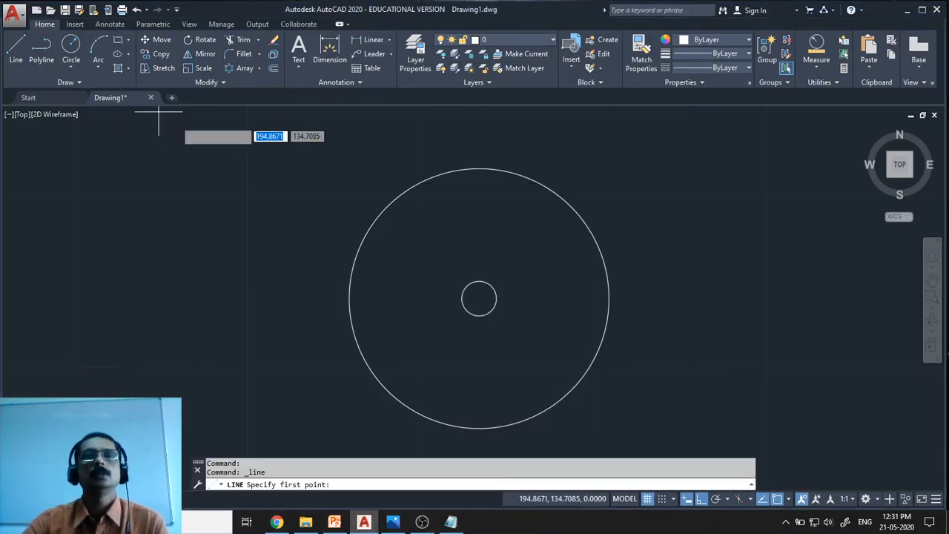
click(478, 298)
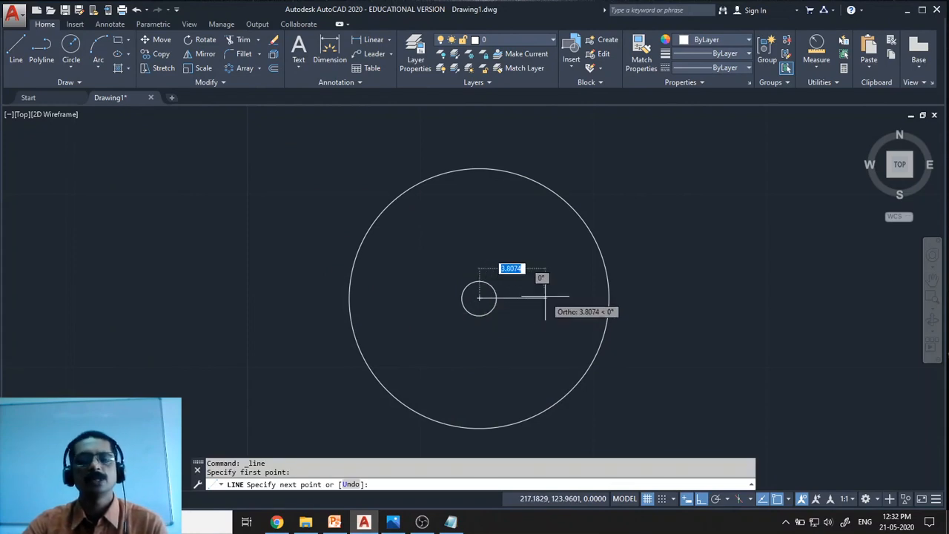
text(2)
key(Return)
key(Return)
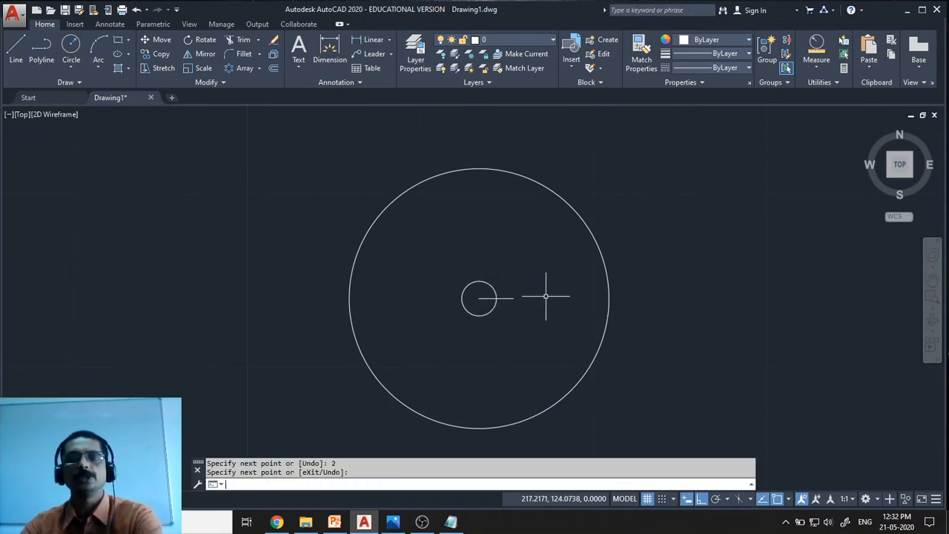
- Draw a circle of radius 0.5 centered on the short horizontal line's outer end, and erase that line
click(71, 46)
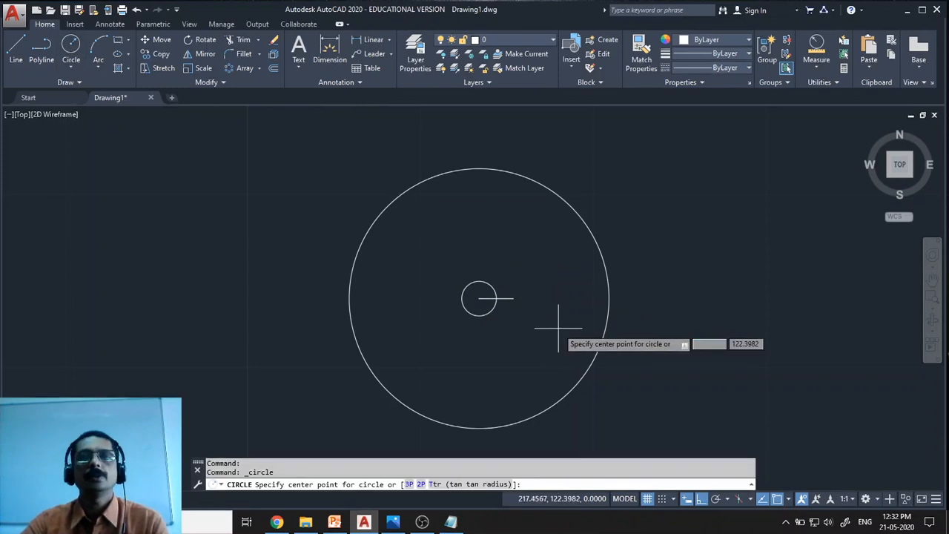
click(513, 299)
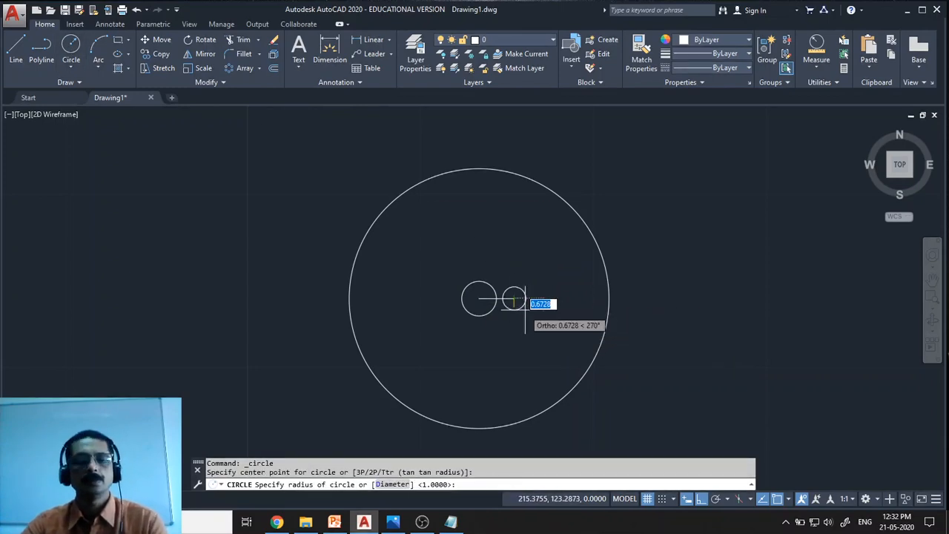
text(.5)
key(Return)
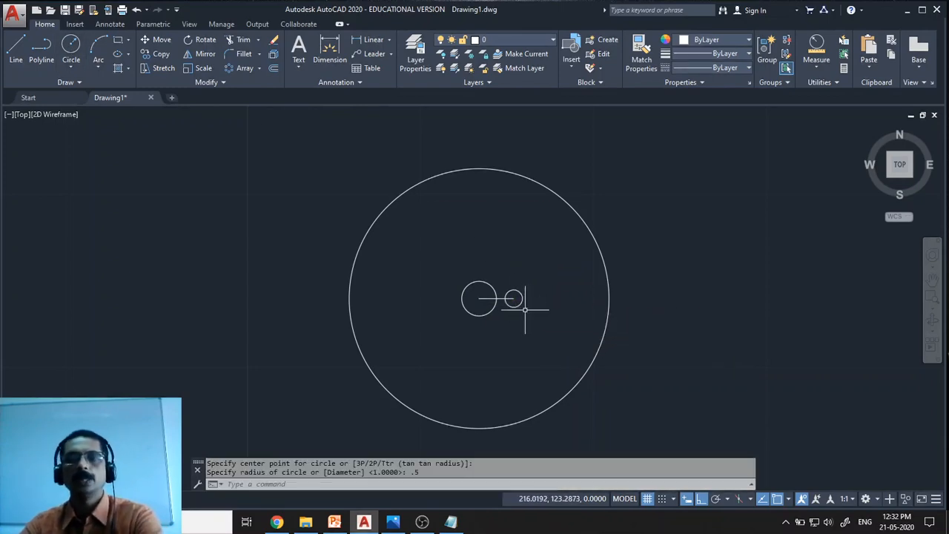
click(488, 298)
key(Delete)
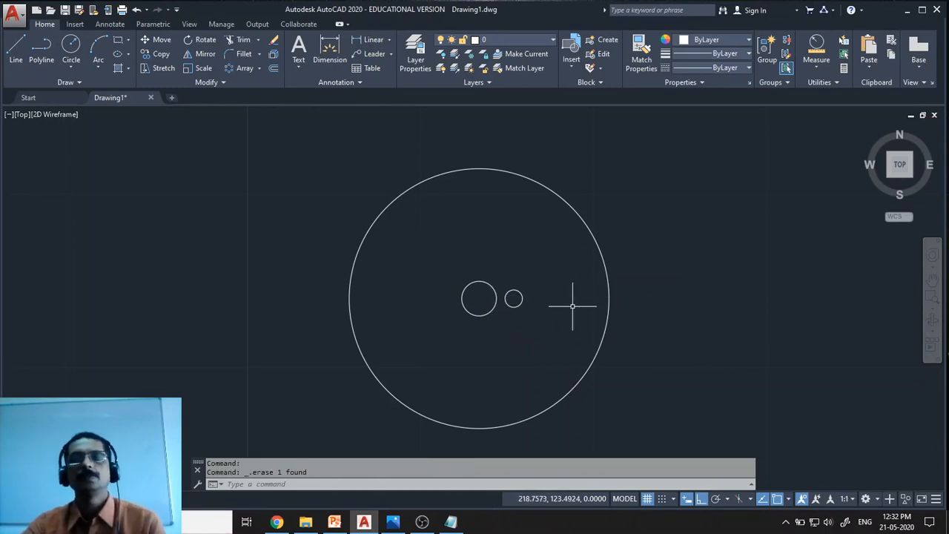
- Create a non-associative polar array of the radius 0.5 circle around the hub center, with 6 items filling 360 degrees
scroll(540, 329, up, 2)
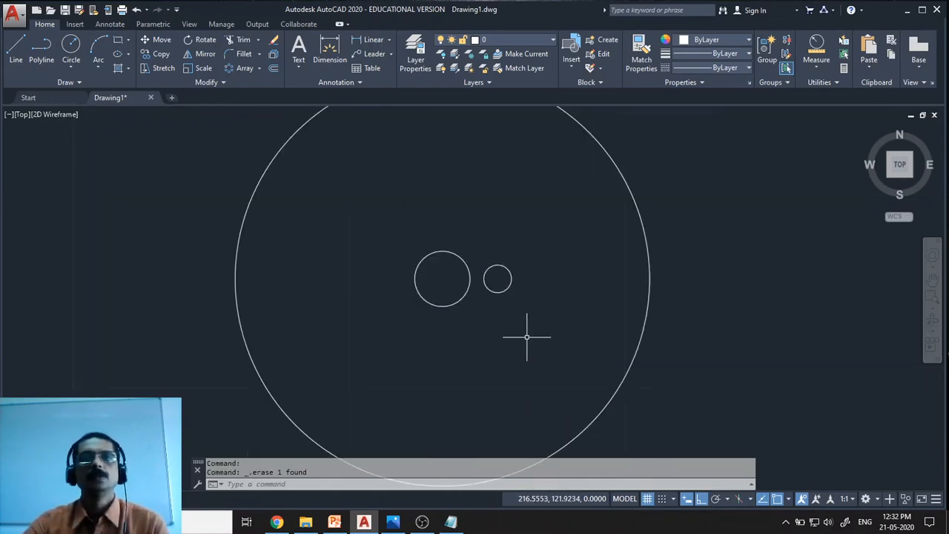
middle_drag(521, 343, 550, 351)
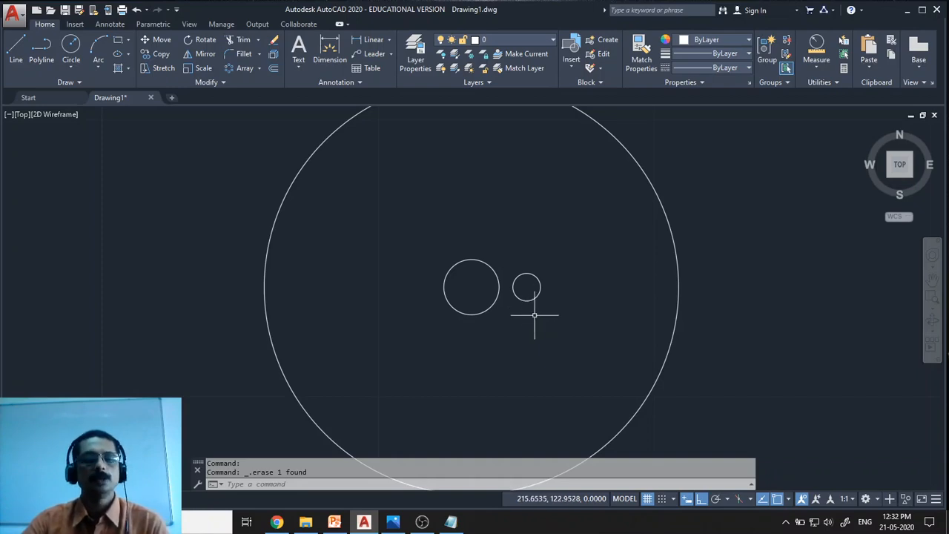
text(arr)
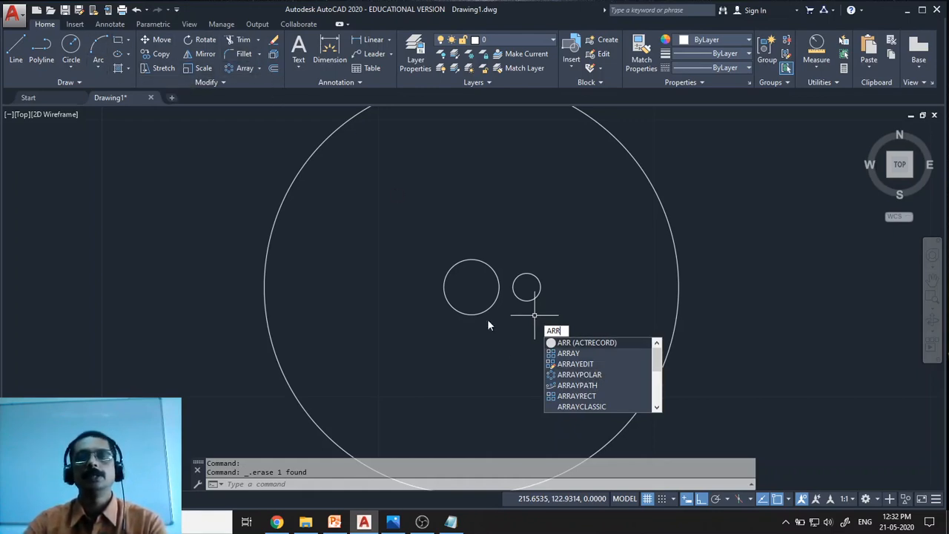
click(581, 354)
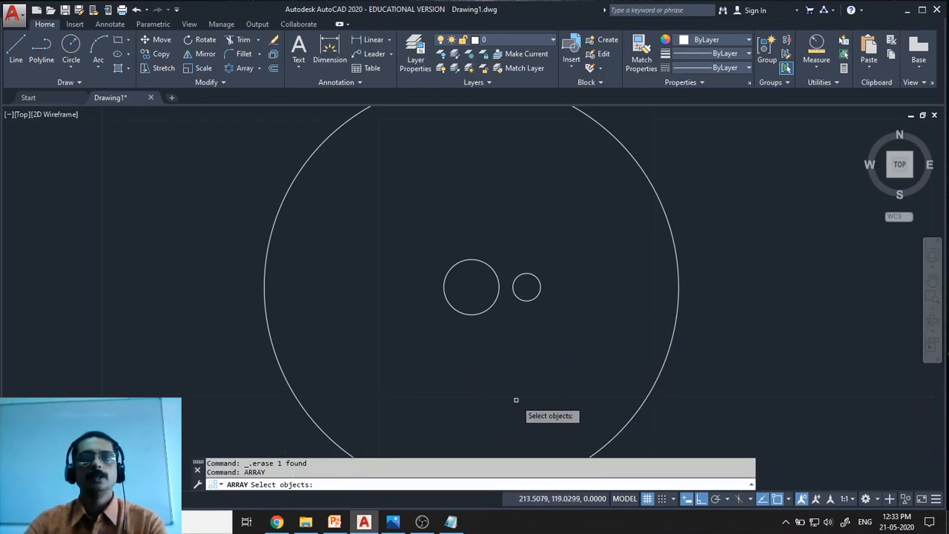
click(538, 295)
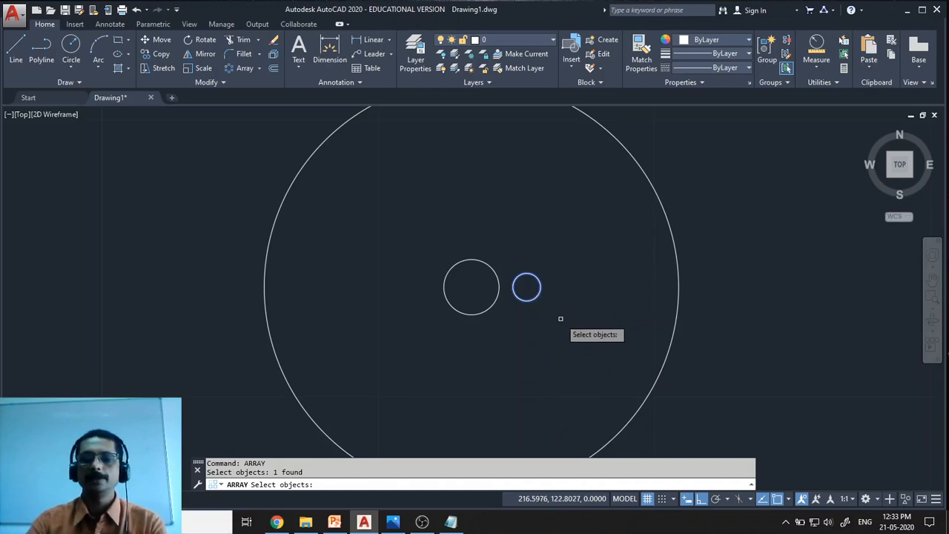
key(Return)
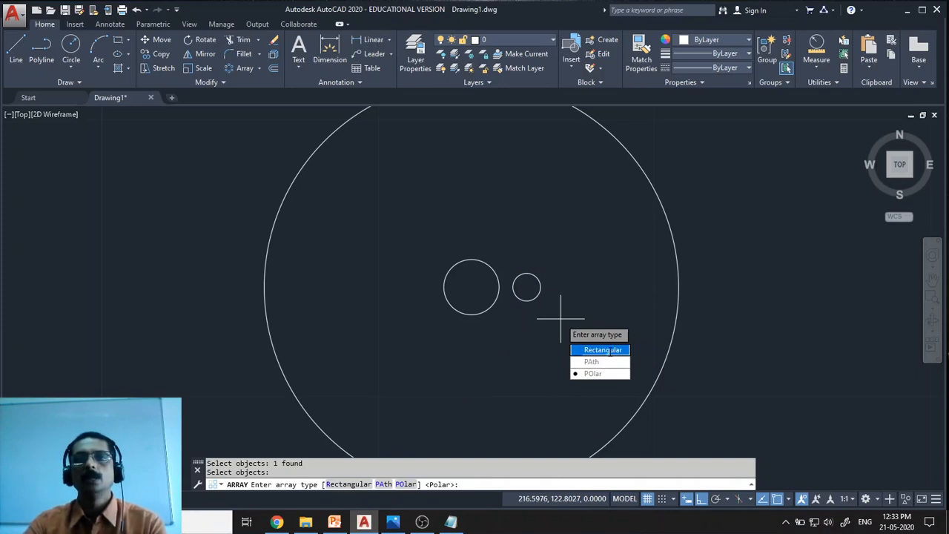
click(605, 375)
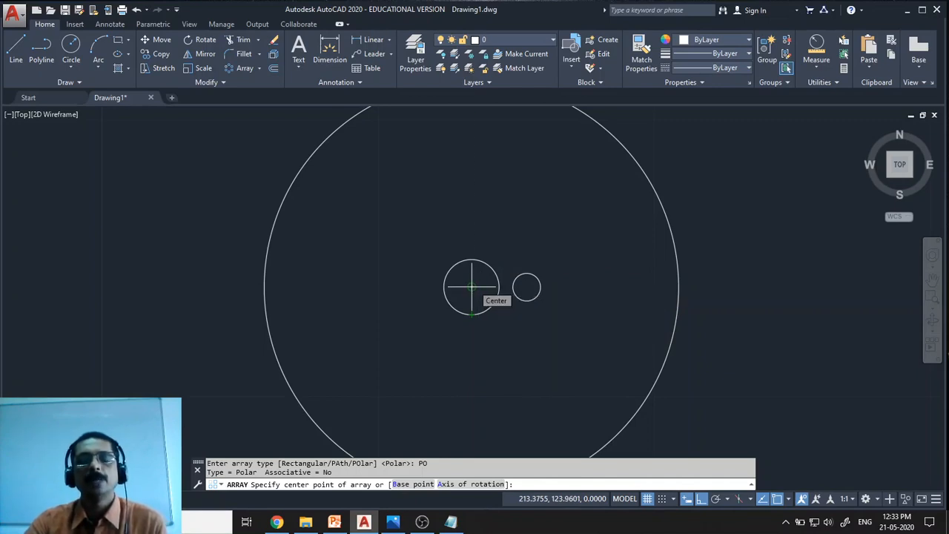
click(471, 287)
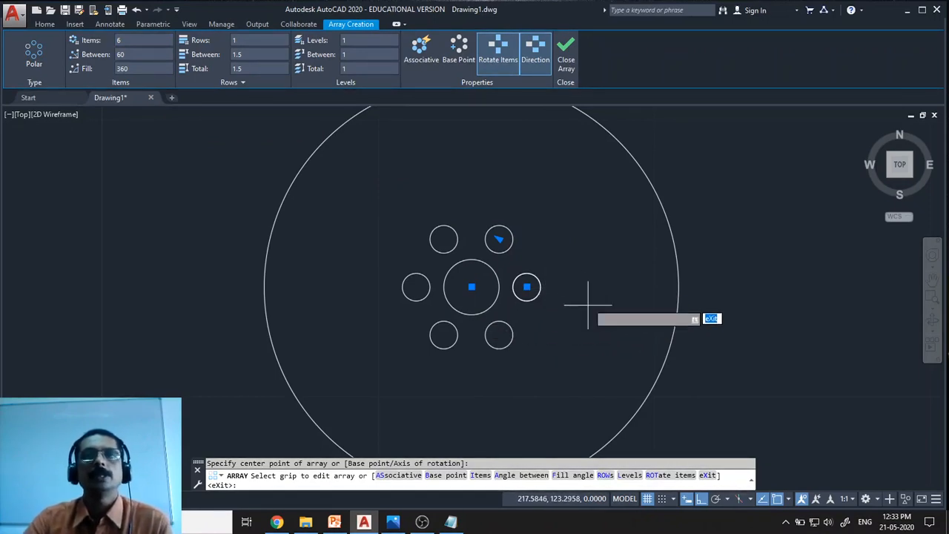
click(432, 68)
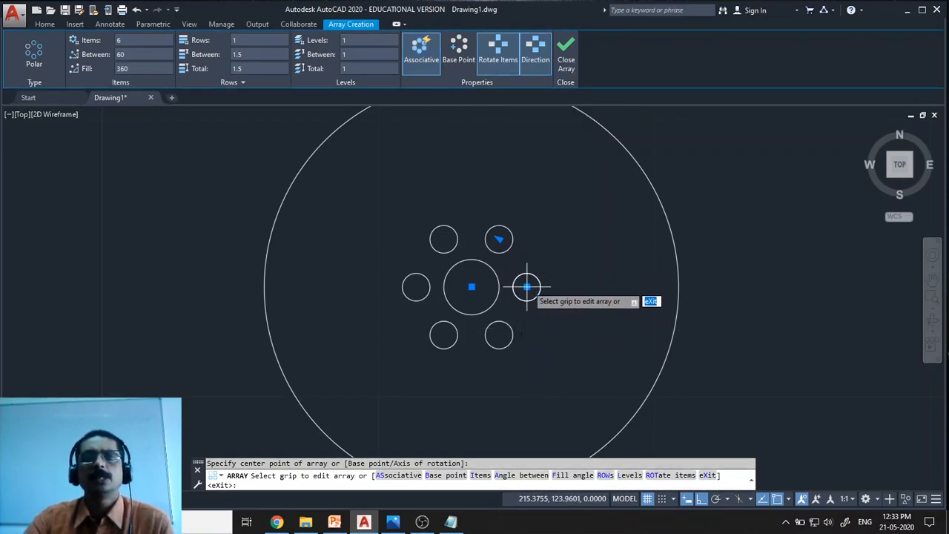
click(421, 68)
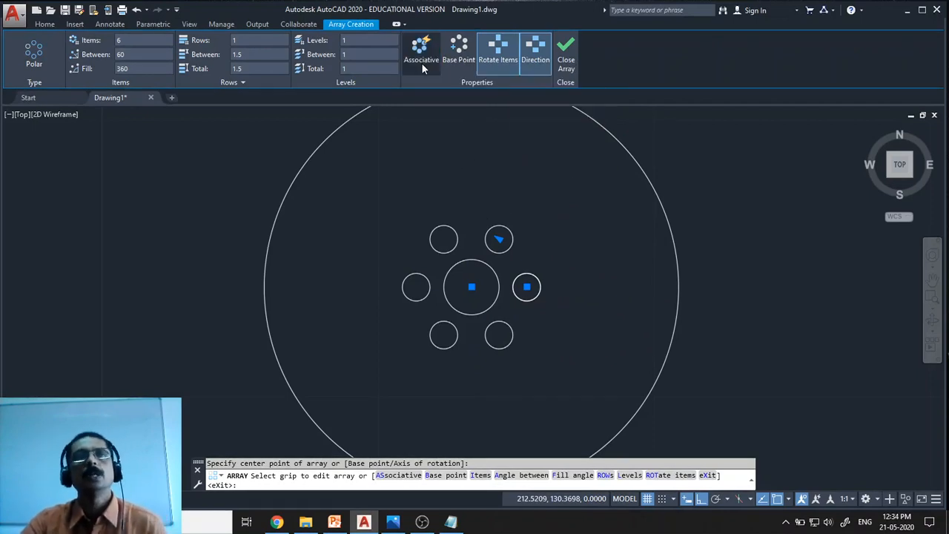
click(569, 52)
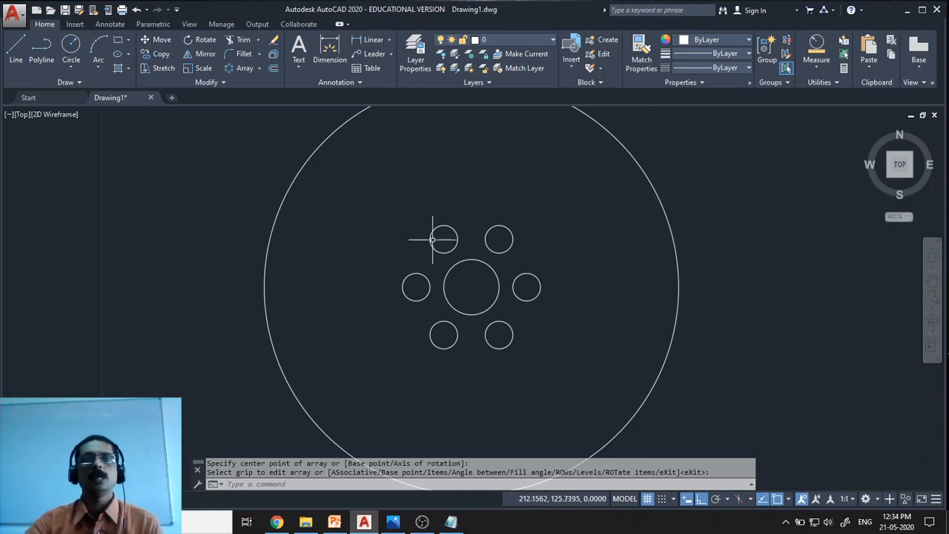
- Select two of the arrayed circles one by one to check whether they are separate objects, and clear the selection
key(Return)
click(537, 296)
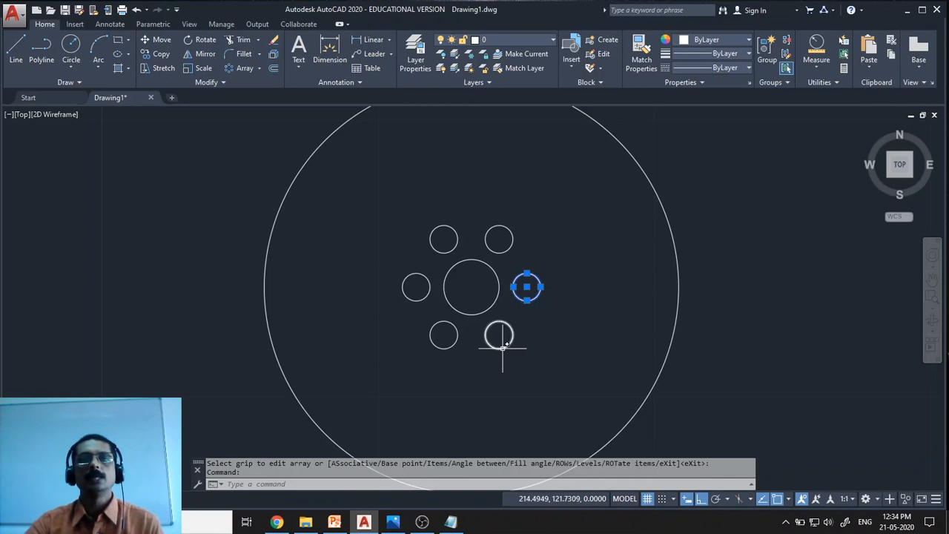
click(502, 346)
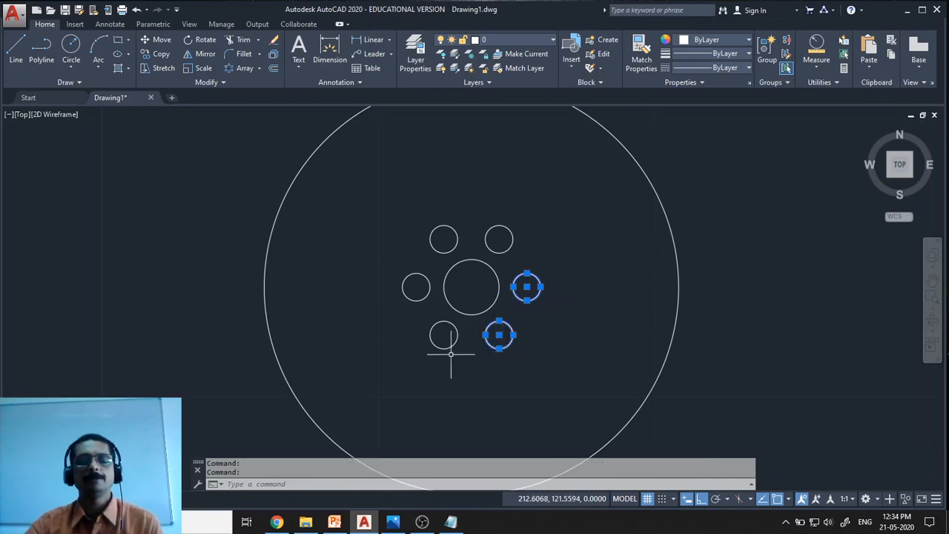
key(Escape)
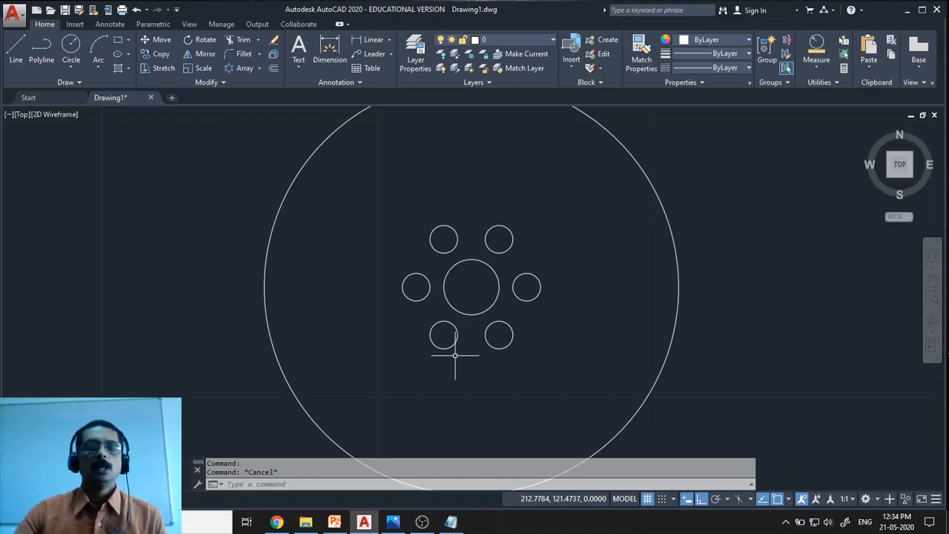
- Check the hub slots in Fig_03.png and draw a horizontal line 7.5 long to the right from the upper quadrant of the right small circle
mouse_move(393, 522)
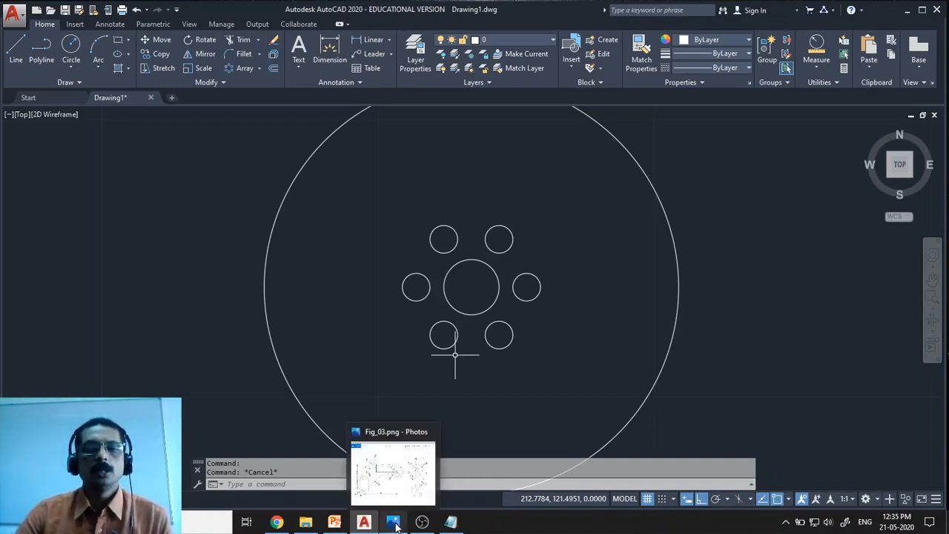
click(415, 467)
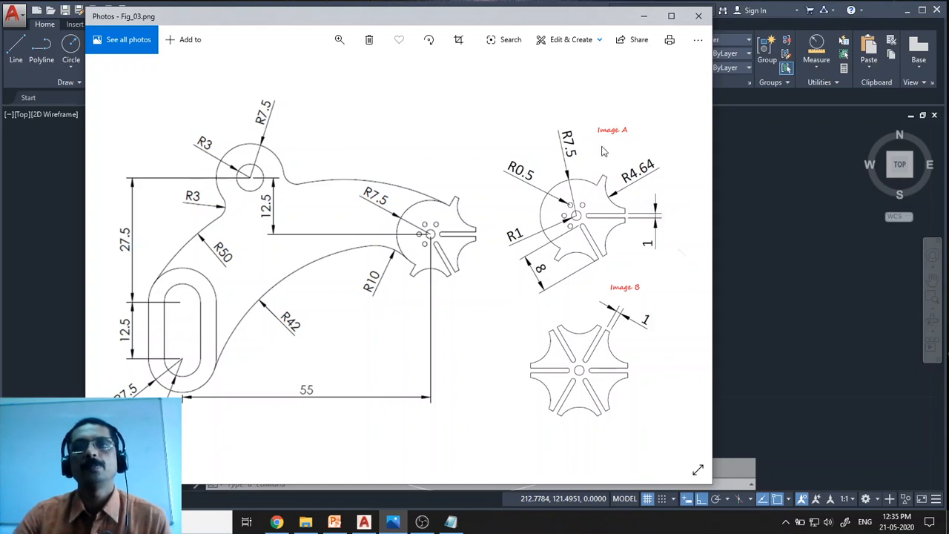
click(644, 17)
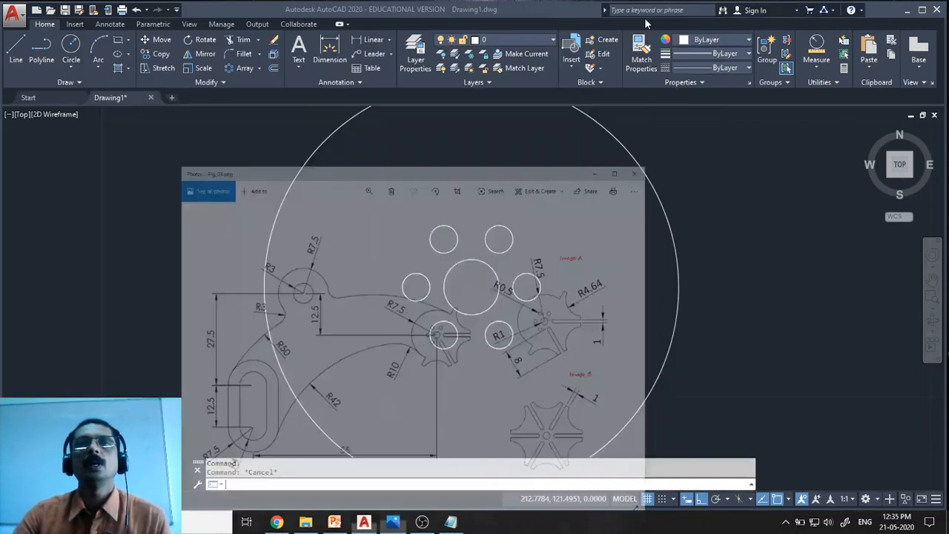
click(16, 46)
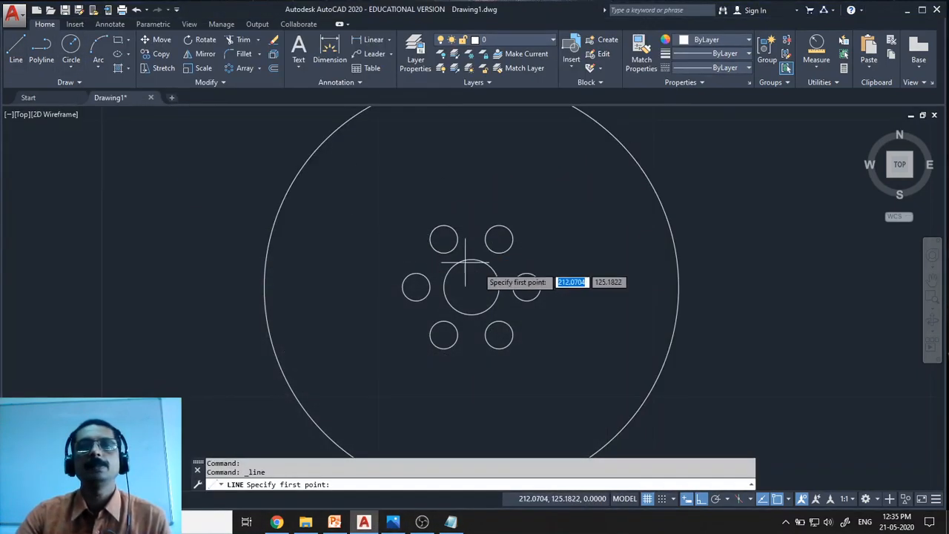
click(526, 273)
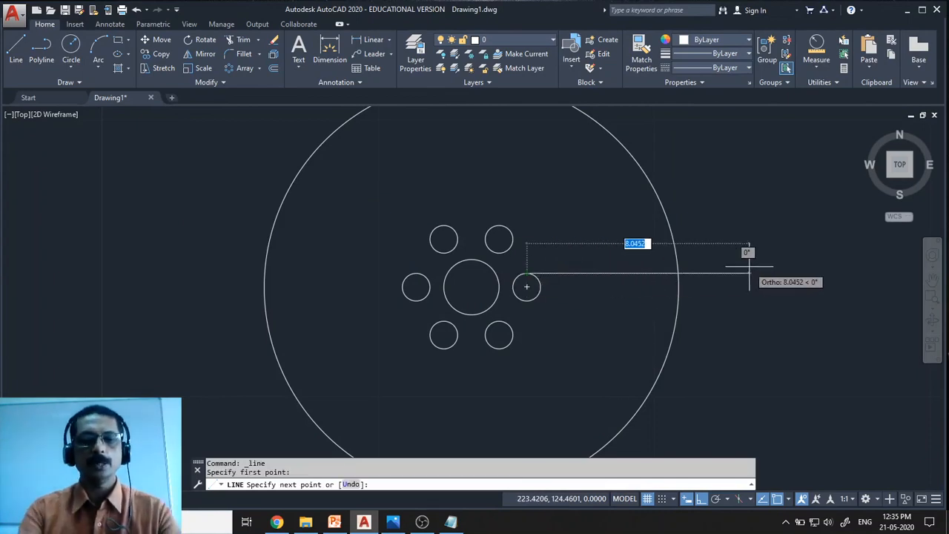
text(7.5)
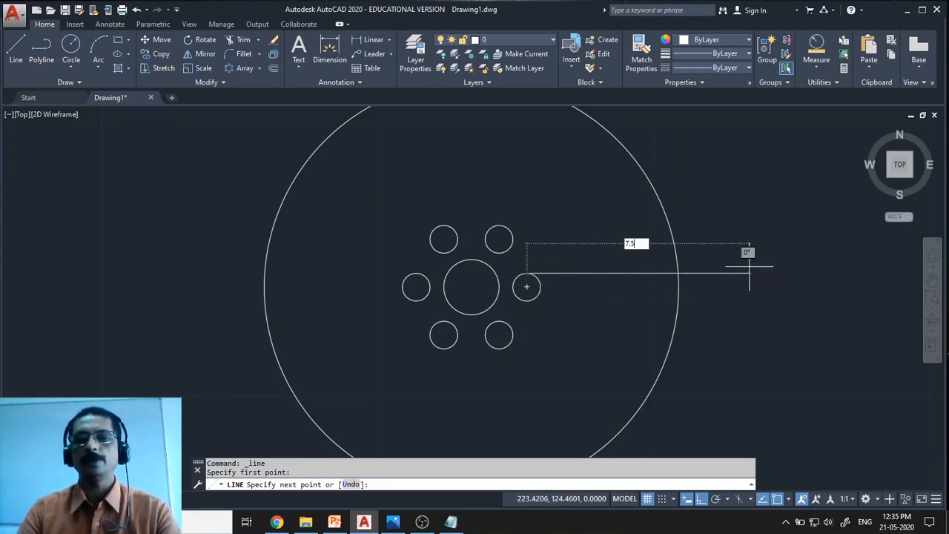
key(Return)
key(Return)
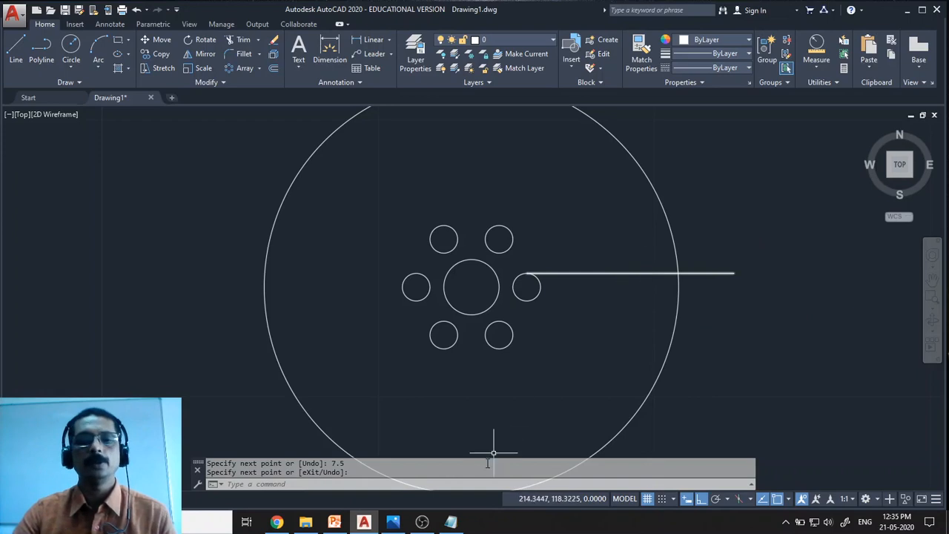
- Check the slot in Fig_03.png and copy the horizontal 7.5 line down to the lower quadrant of the right small circle
click(393, 521)
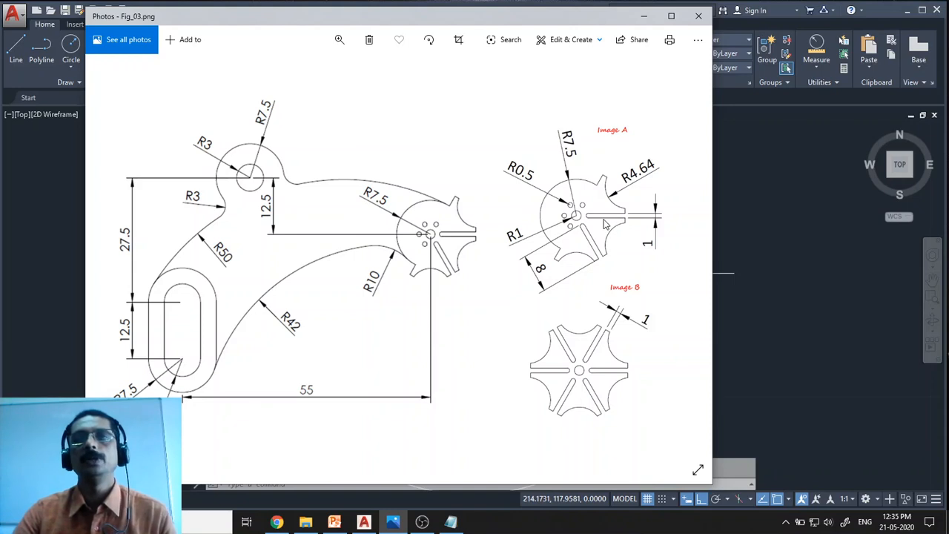
click(643, 16)
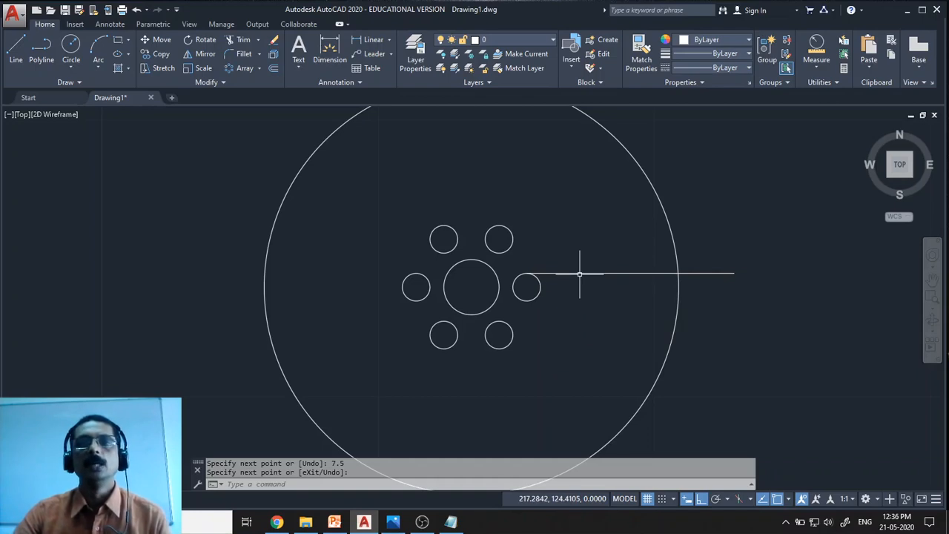
key(Return)
click(578, 273)
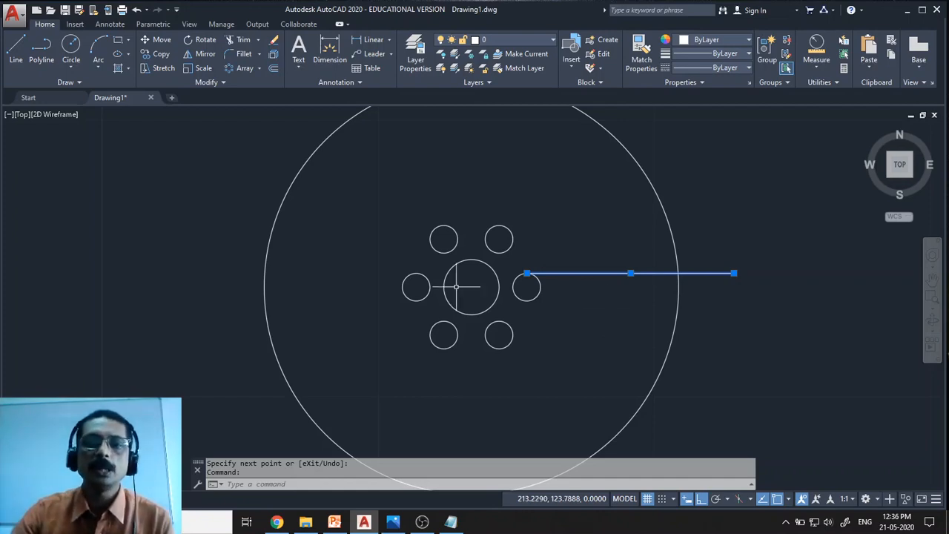
click(527, 274)
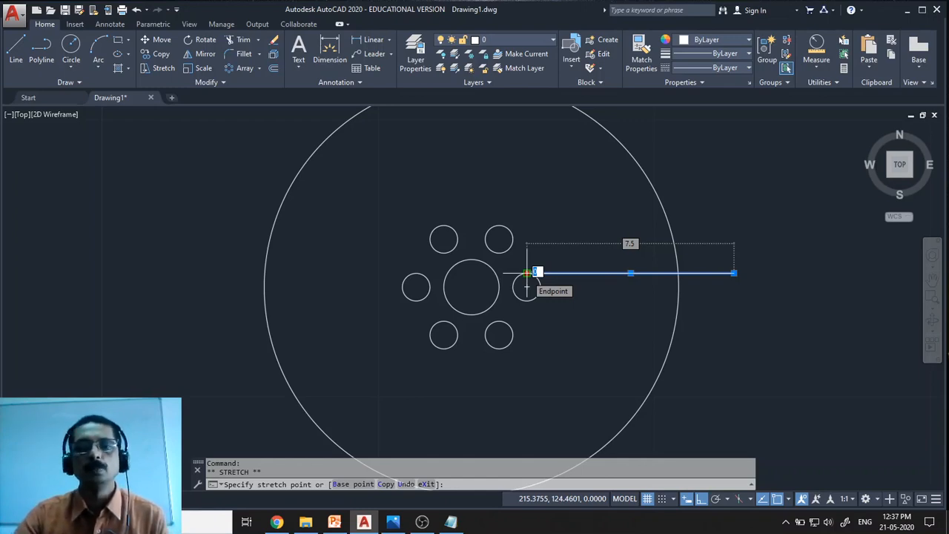
click(526, 272)
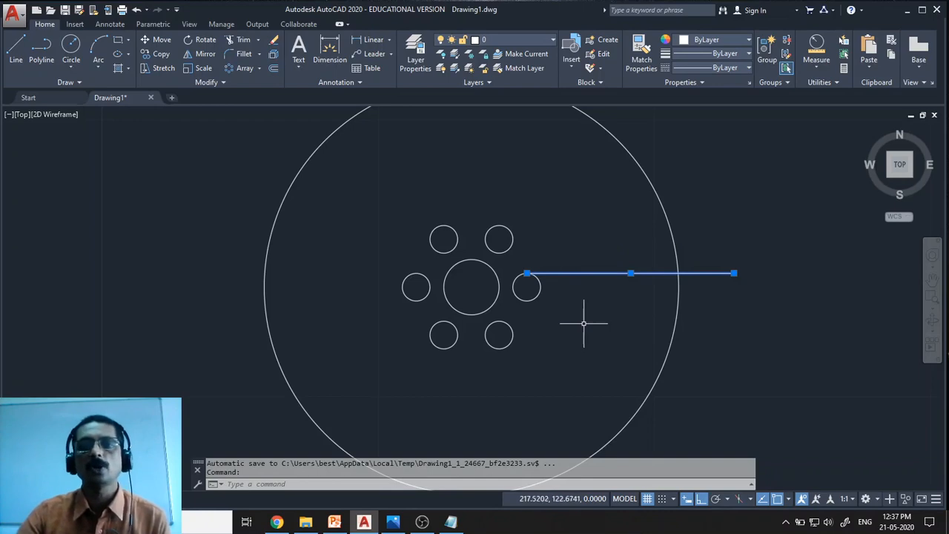
click(526, 273)
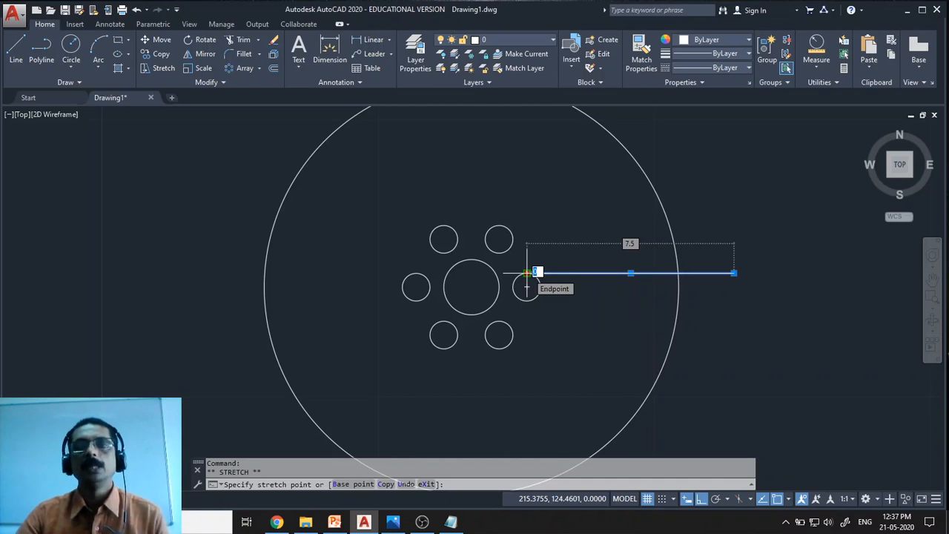
right_click(527, 273)
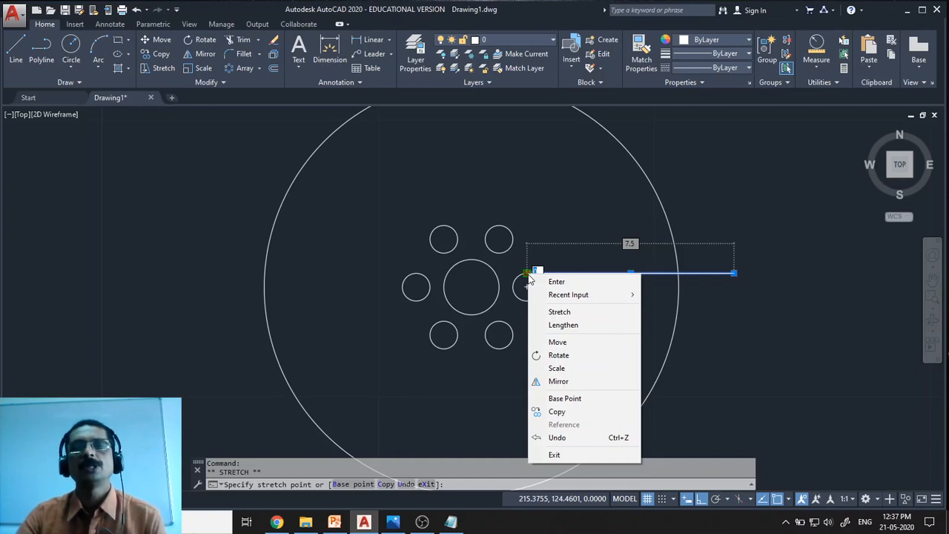
click(573, 343)
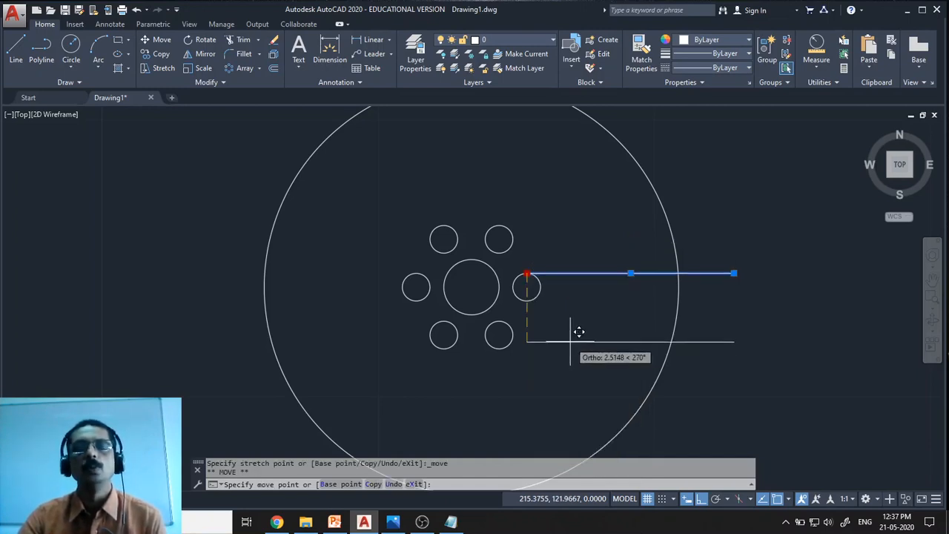
right_click(559, 301)
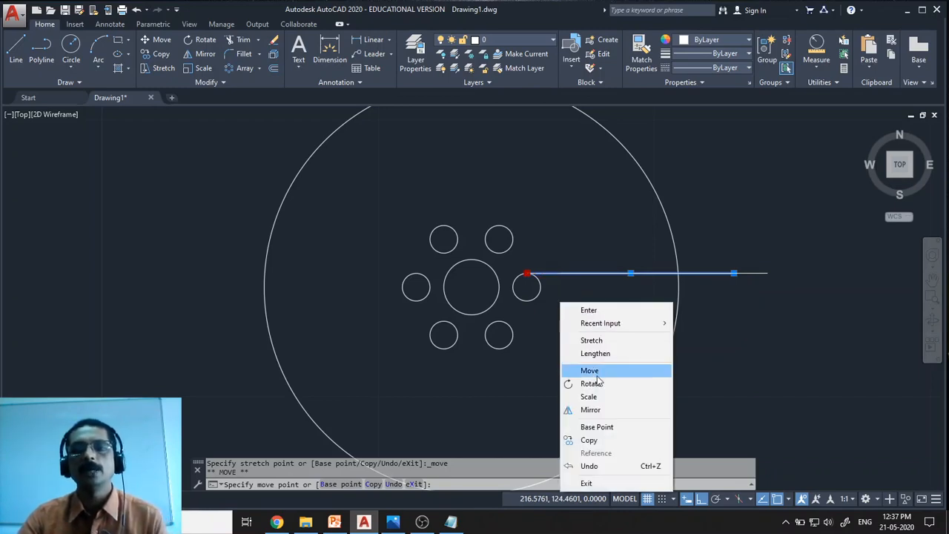
click(589, 440)
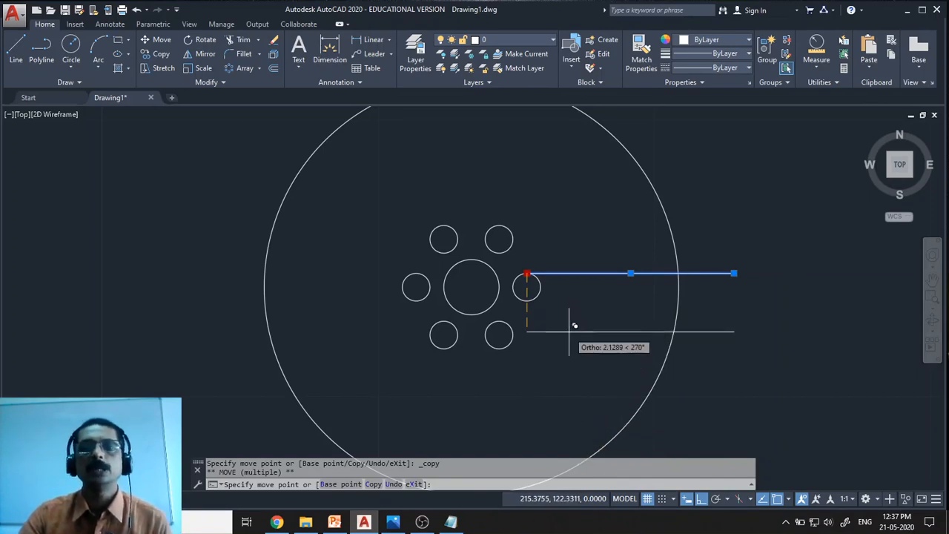
click(529, 298)
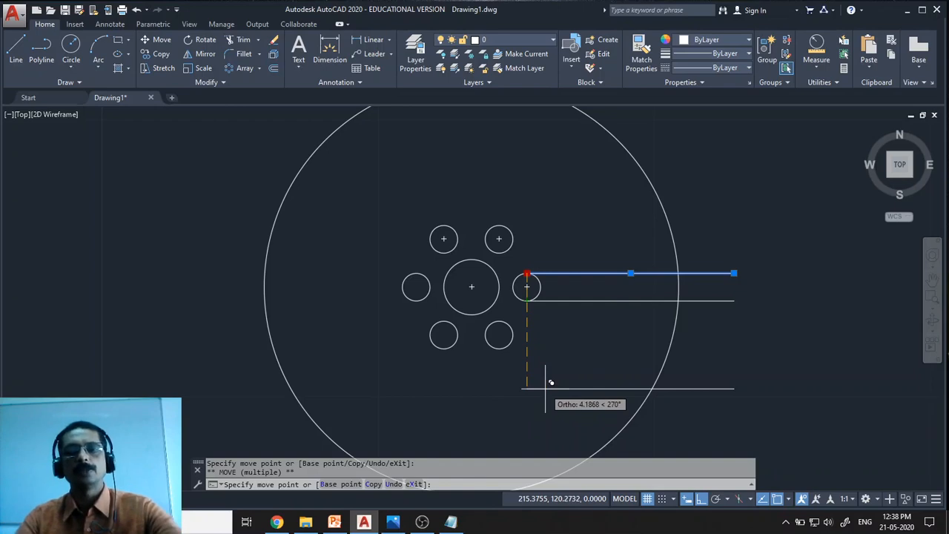
key(Escape)
key(Escape)
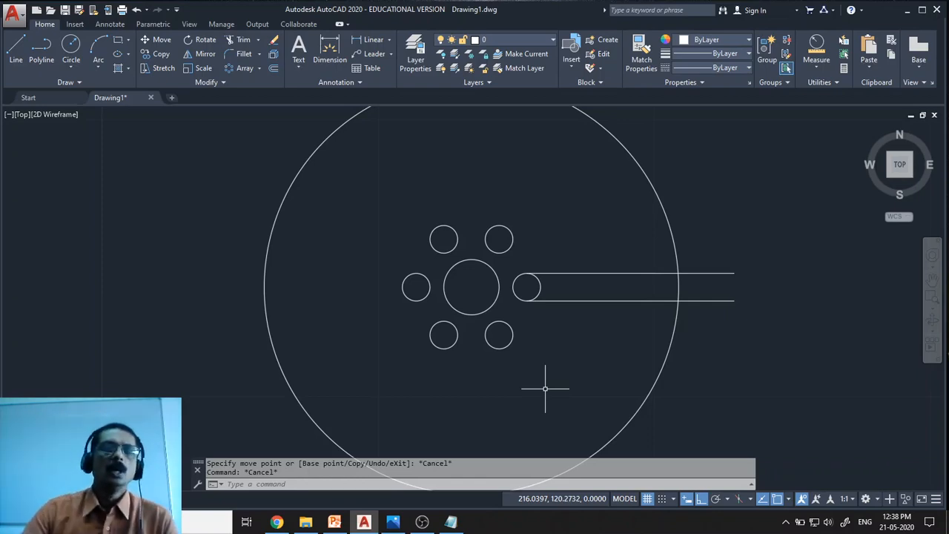
- Check the slot end in Fig_03.png and draw a vertical line 1 long upward from the upper slot line's outer end
click(393, 522)
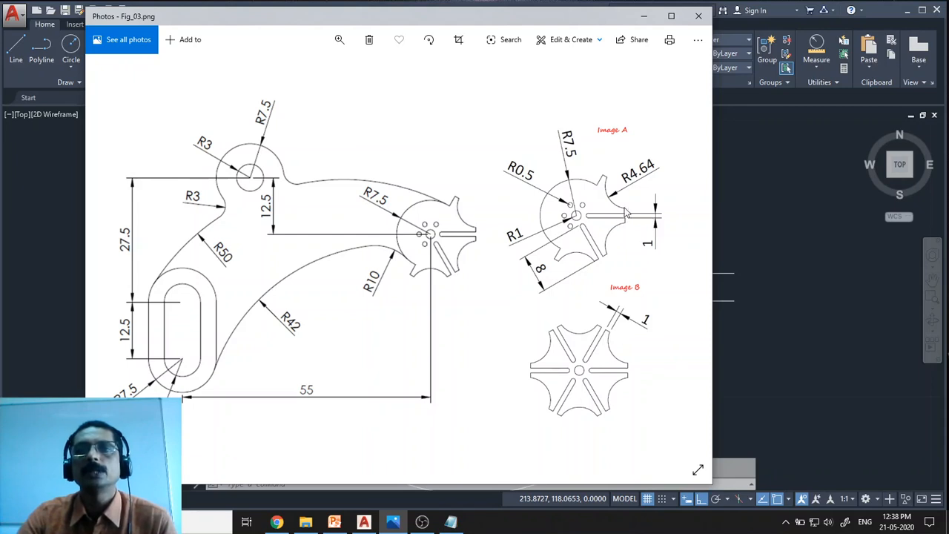
click(644, 16)
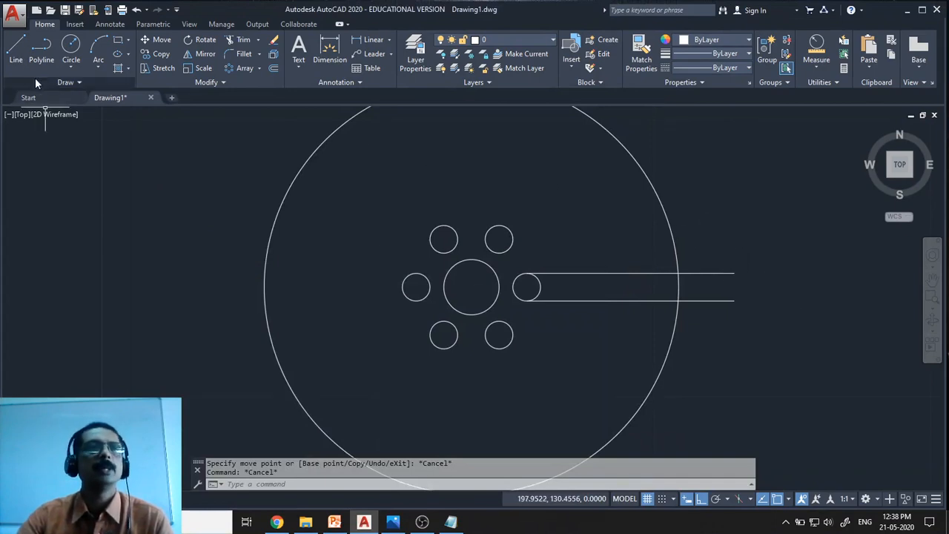
click(15, 51)
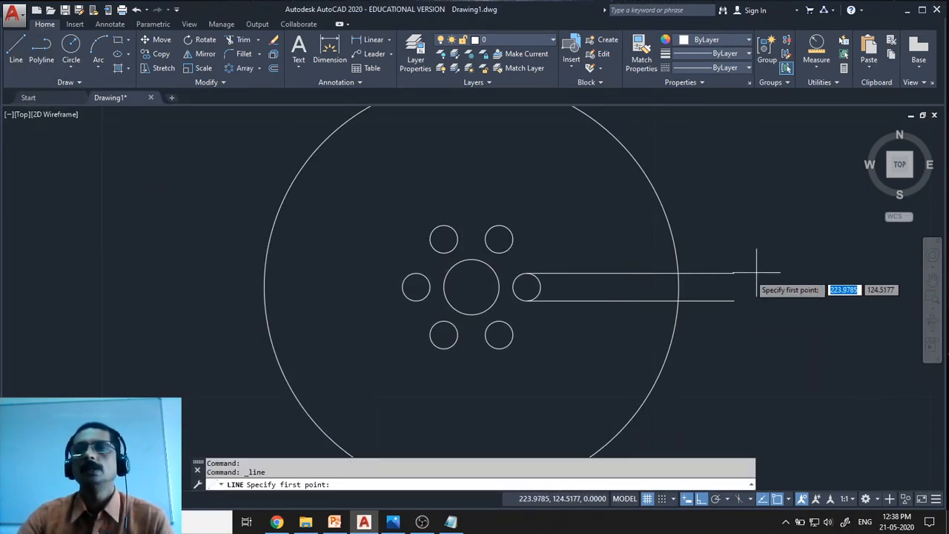
click(729, 273)
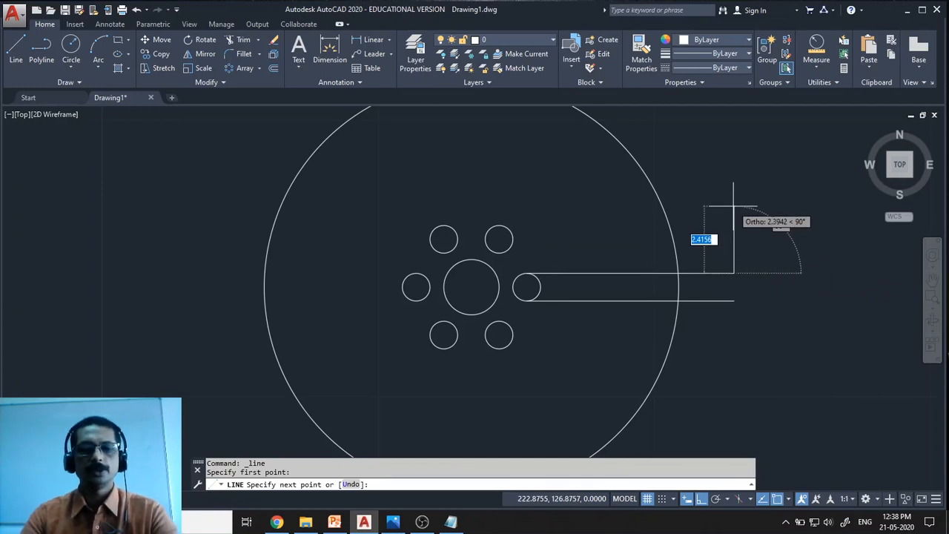
text(1)
key(Return)
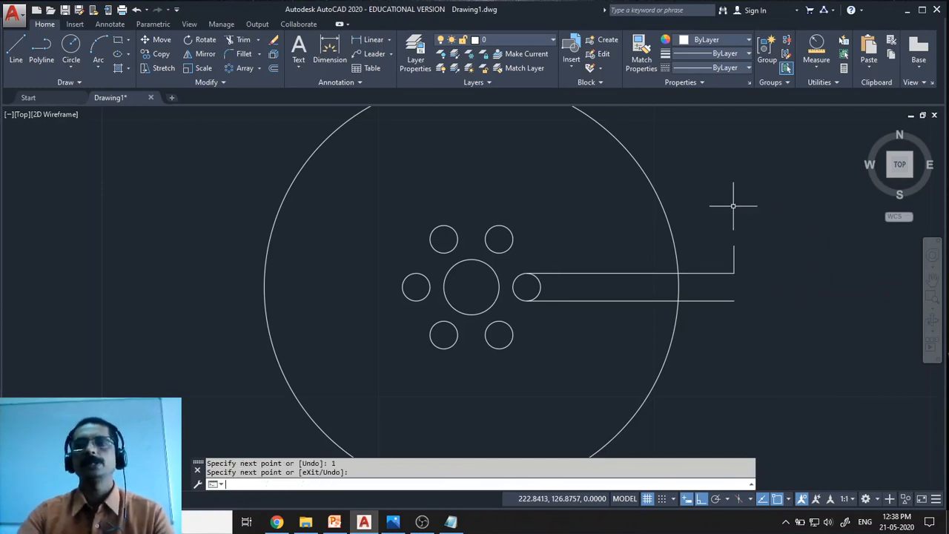
key(Return)
- Draw a vertical line 1 long downward from the lower slot line's outer end
key(Return)
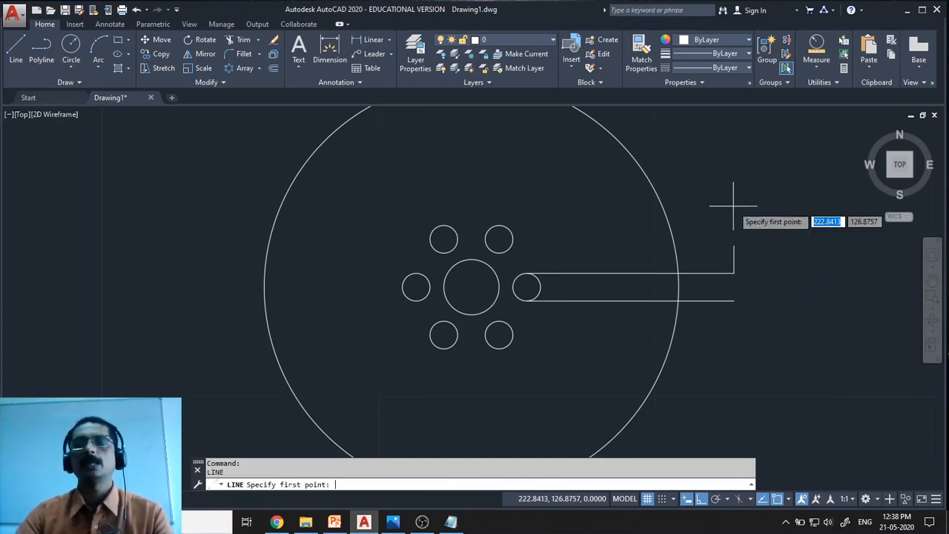
click(732, 301)
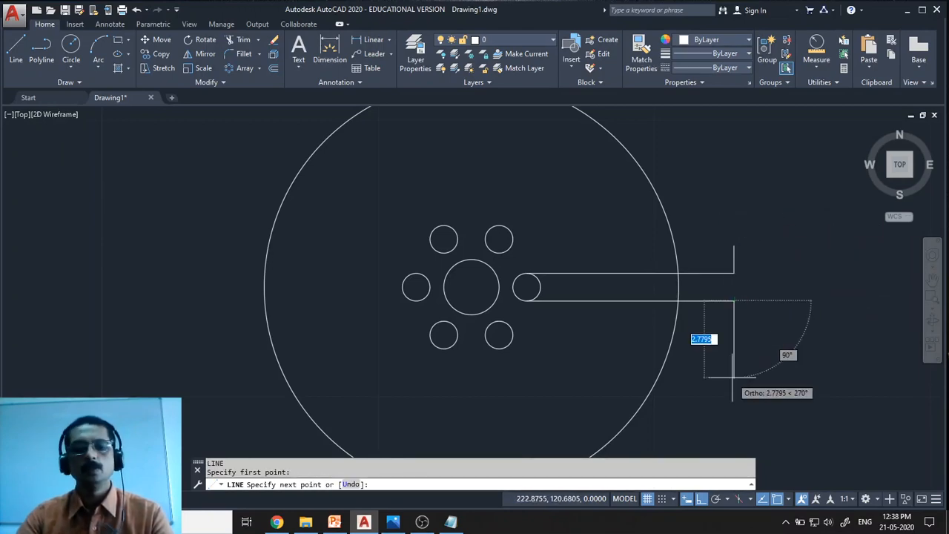
text(1)
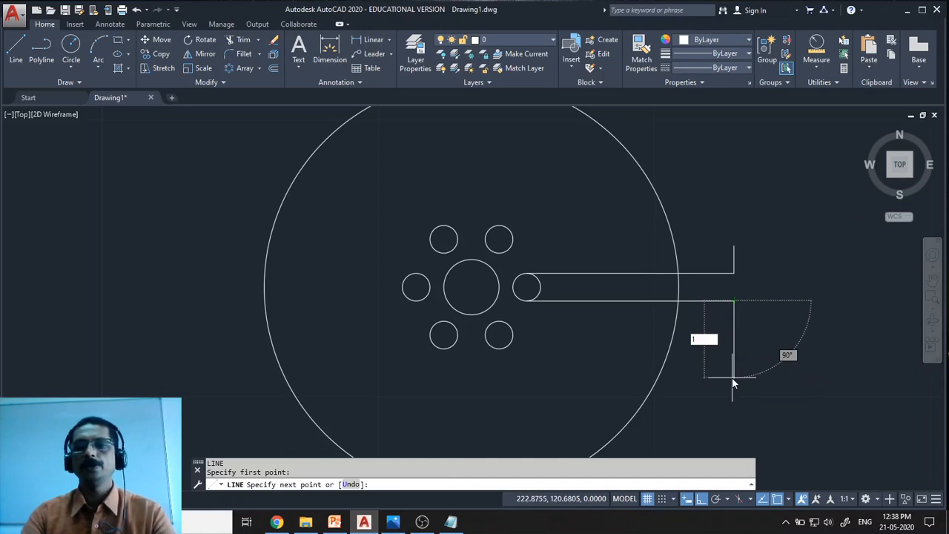
key(Return)
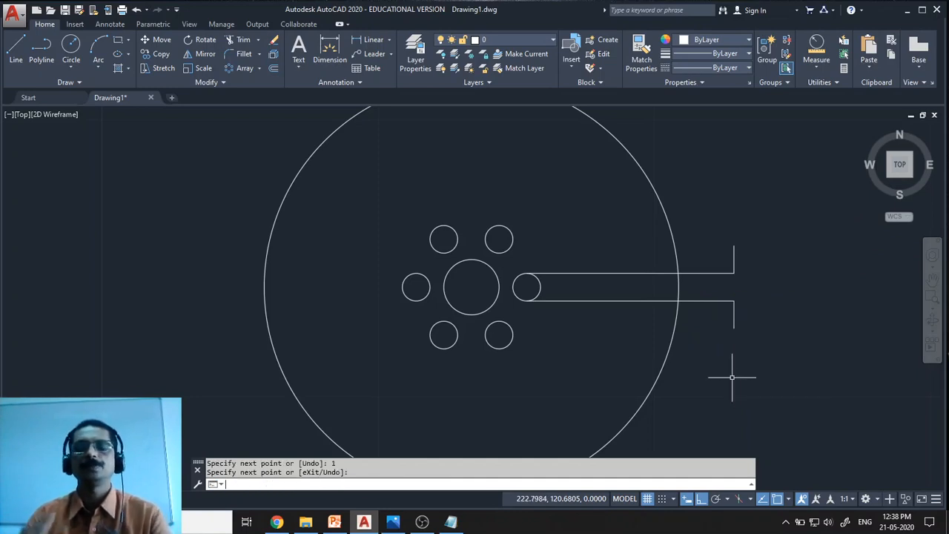
key(Return)
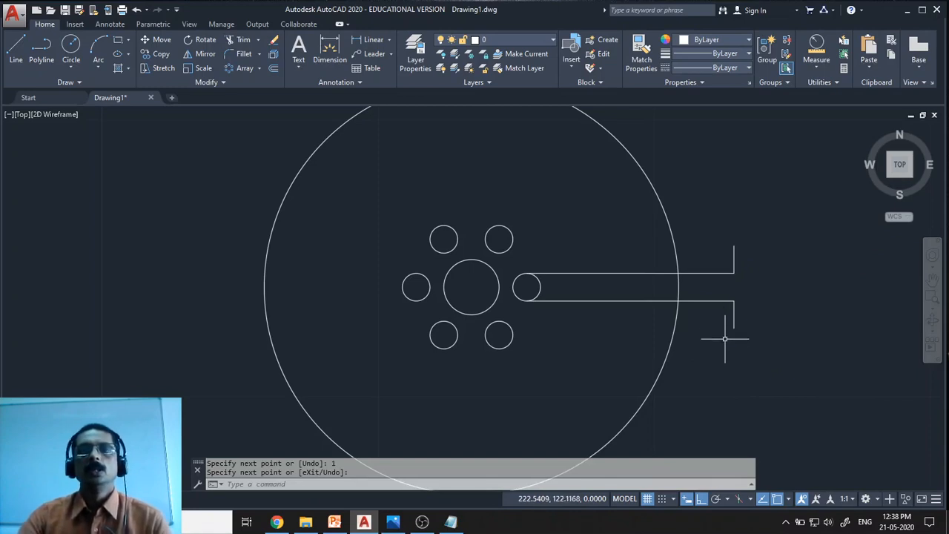
- Check the second slot in Fig_03.png and rotate a copy of the four slot lines by -60 degrees about the hub center
click(399, 523)
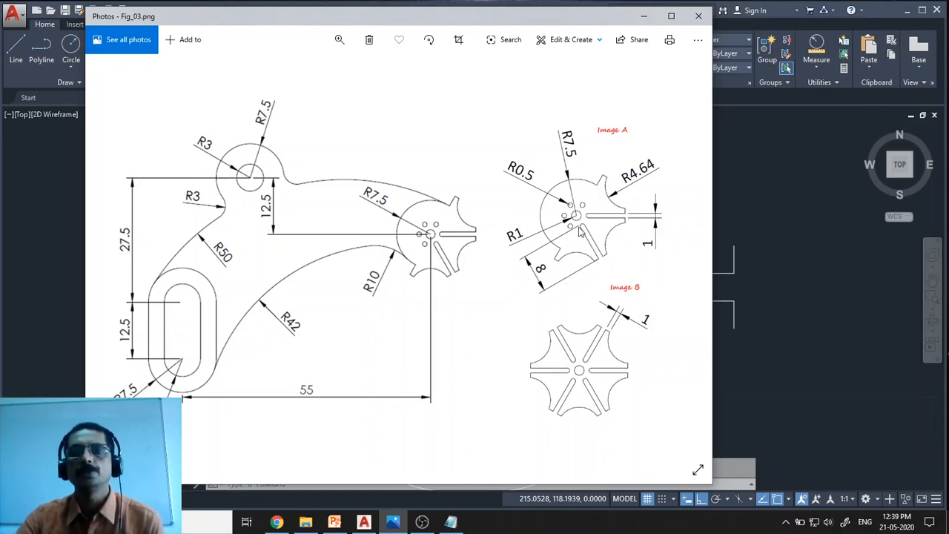
click(646, 18)
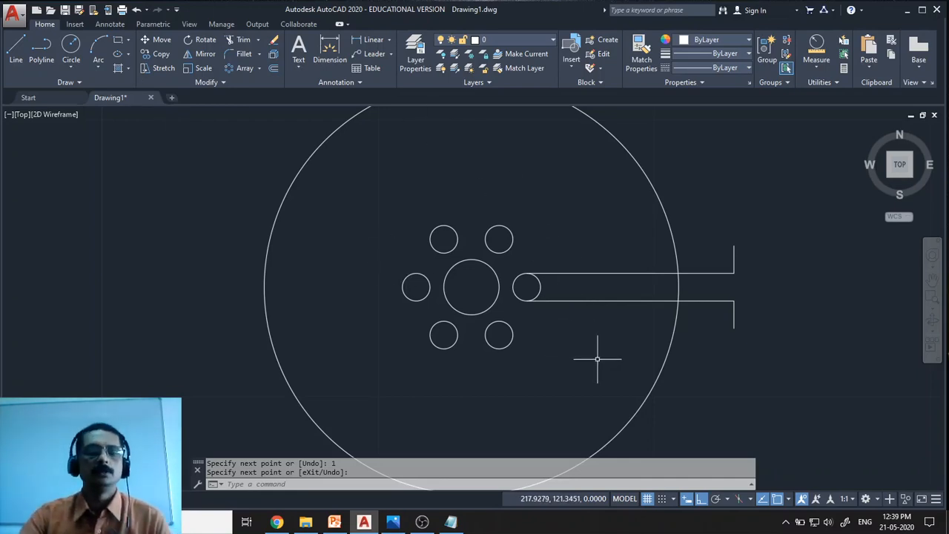
key(Escape)
click(601, 300)
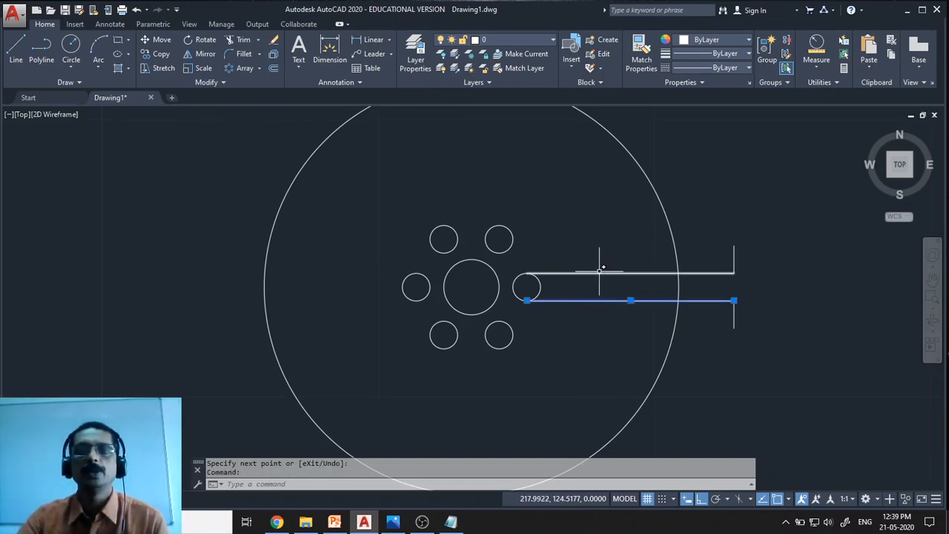
click(602, 273)
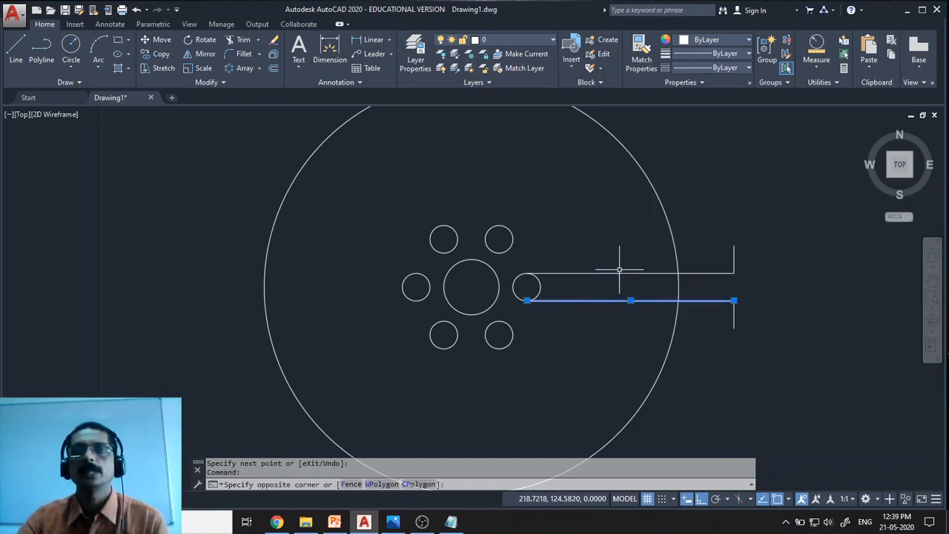
click(617, 273)
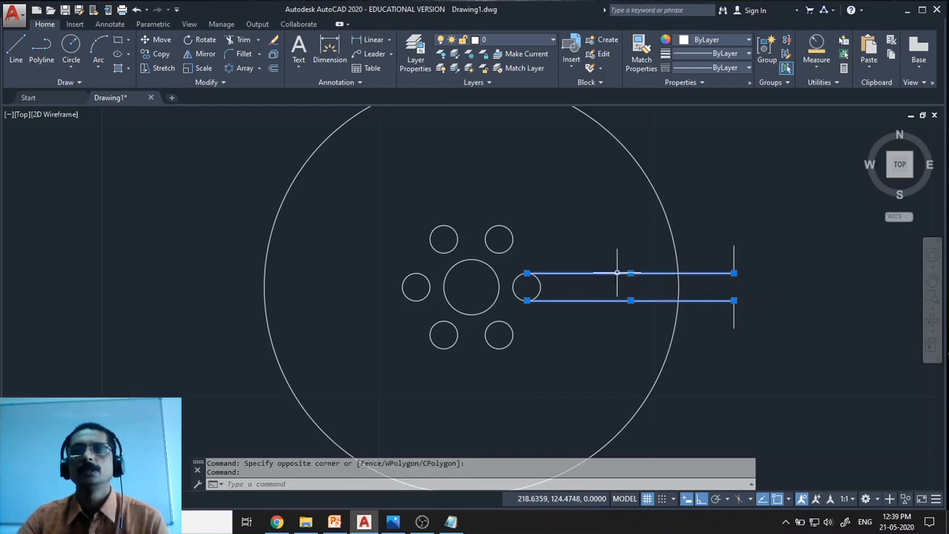
click(734, 256)
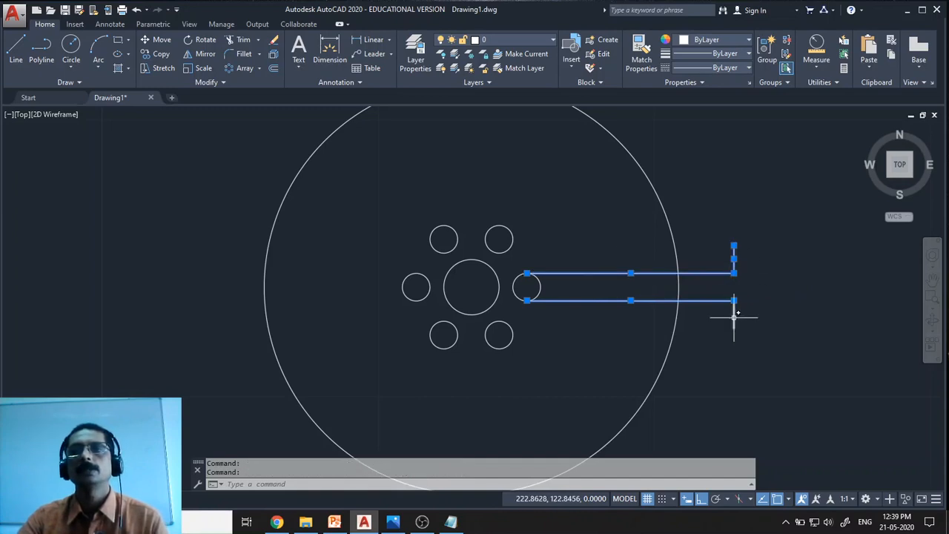
click(733, 313)
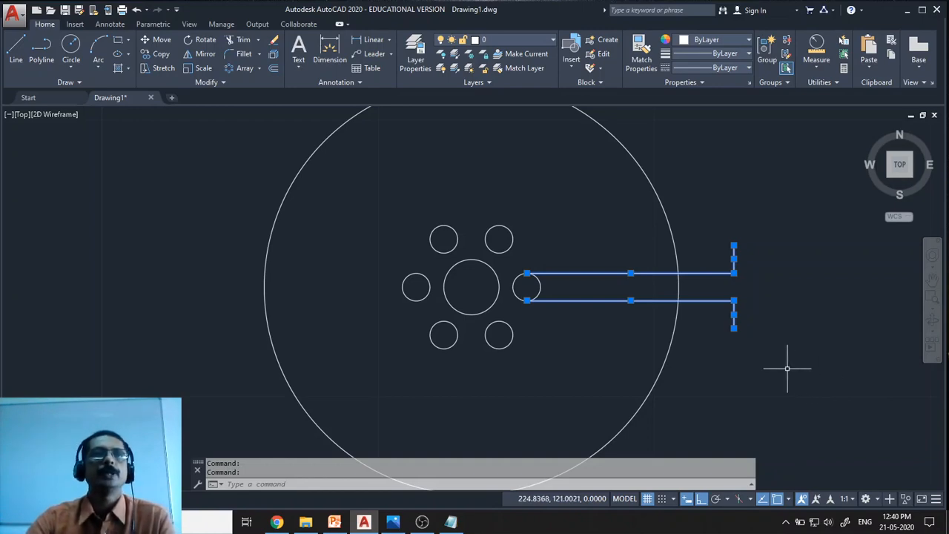
click(206, 40)
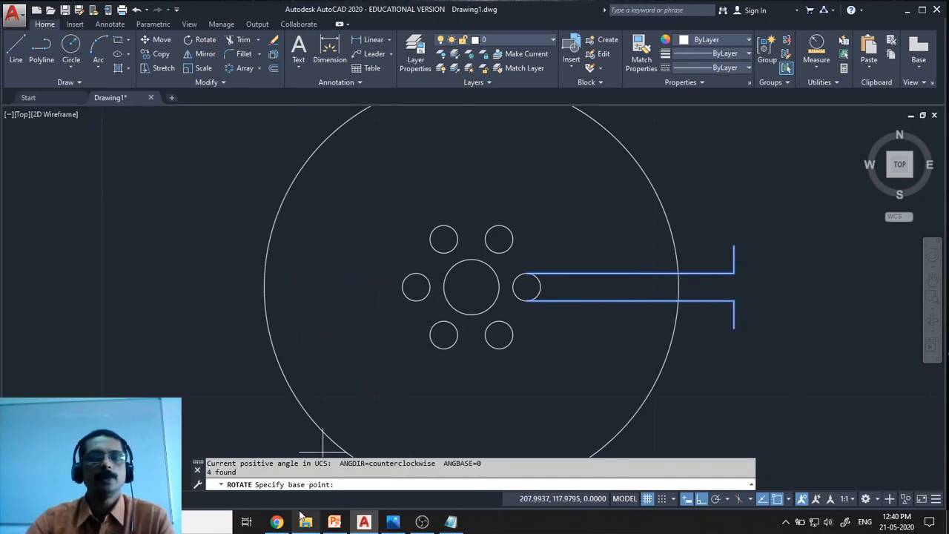
click(470, 283)
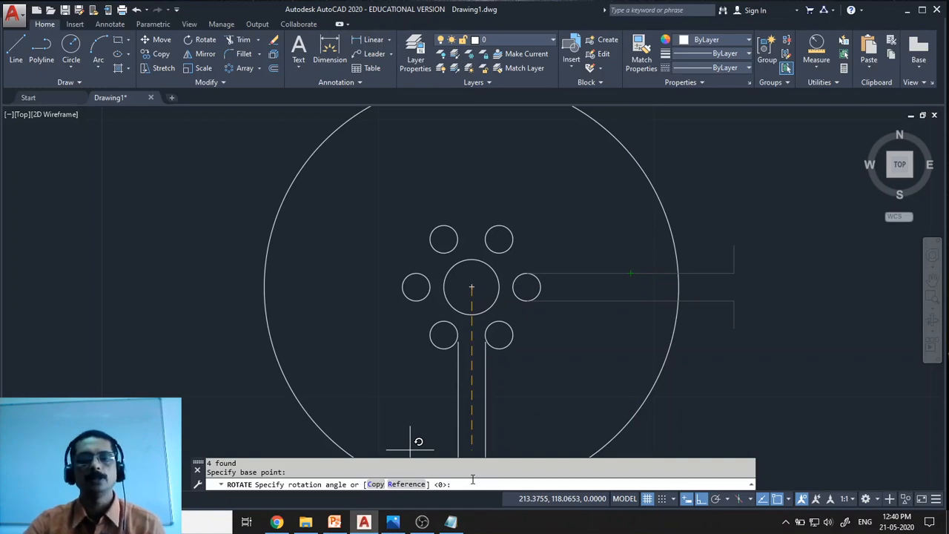
click(377, 486)
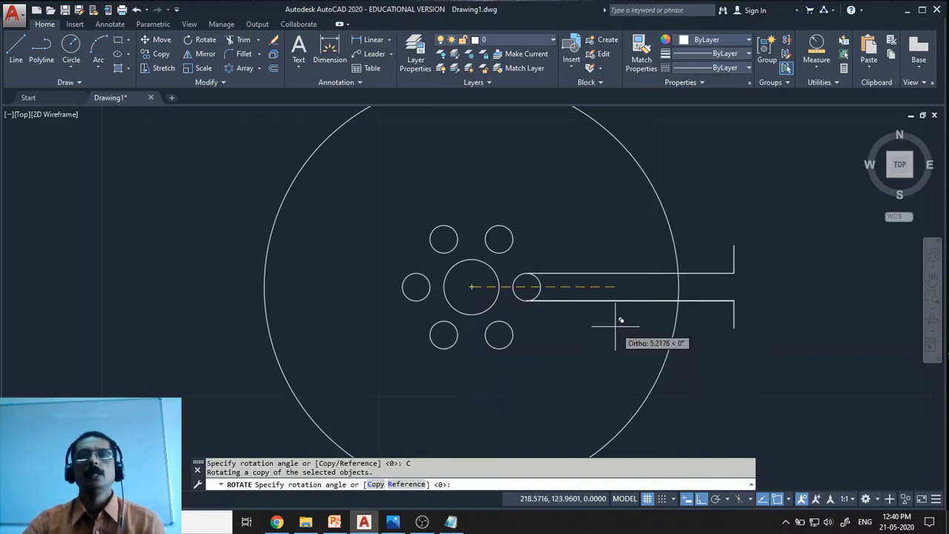
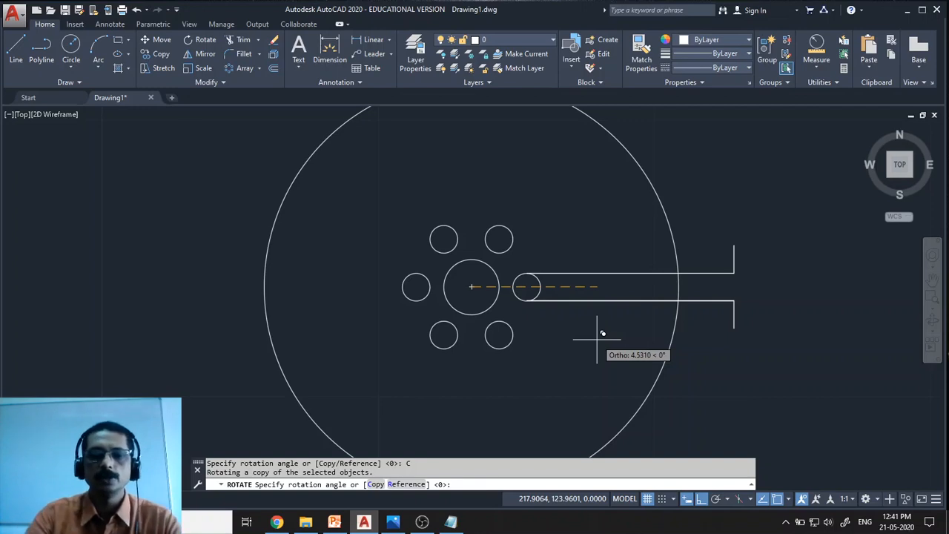
text(-60)
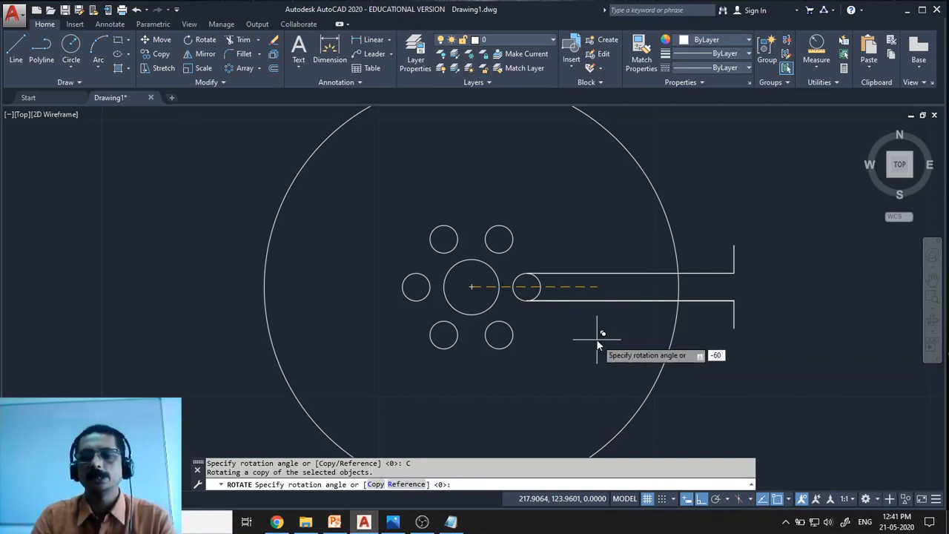
key(Return)
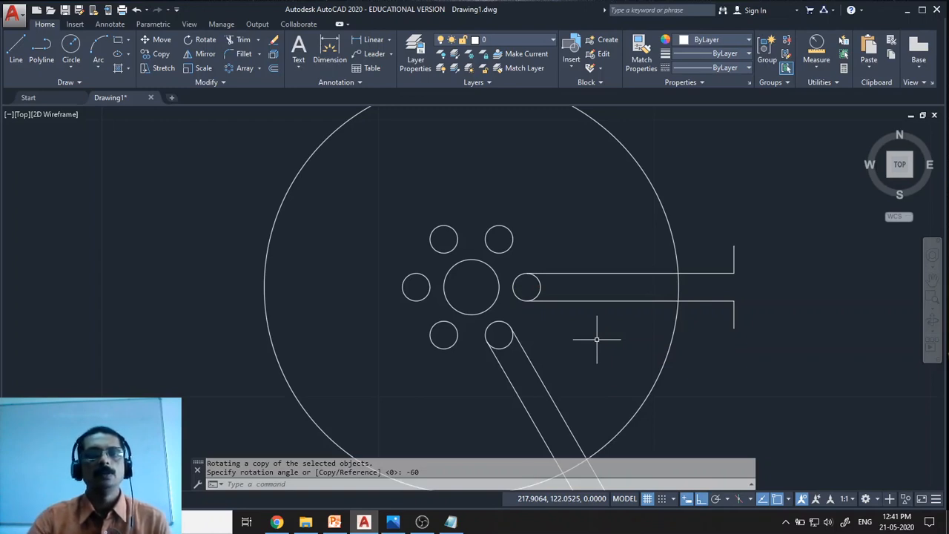
- Check the concave edge in Fig_03.png and draw a 4.64 radius arc from the horizontal slot's lower end line to the rotated slot's nearer end line
scroll(607, 372, down, 2)
mouse_move(610, 375)
middle_down()
mouse_move(462, 292)
mouse_move(564, 334)
middle_up()
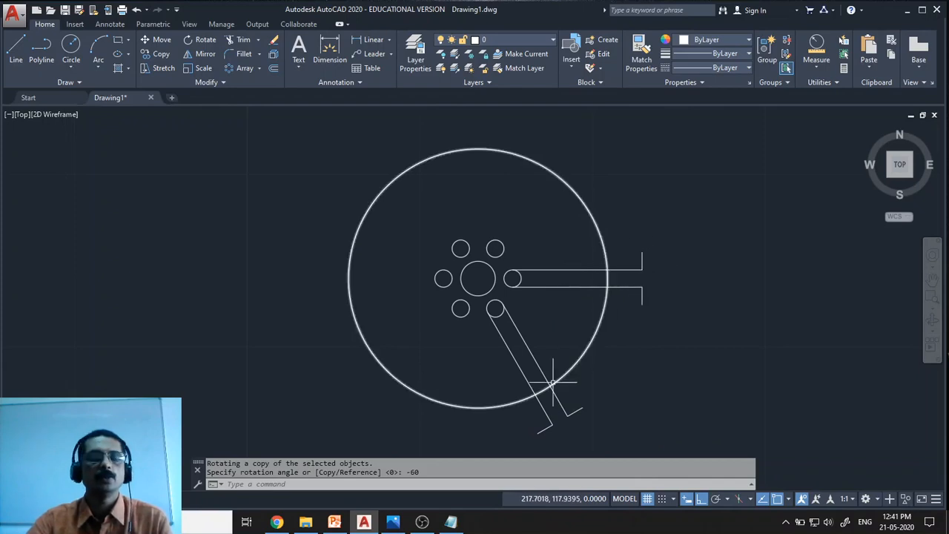
click(393, 521)
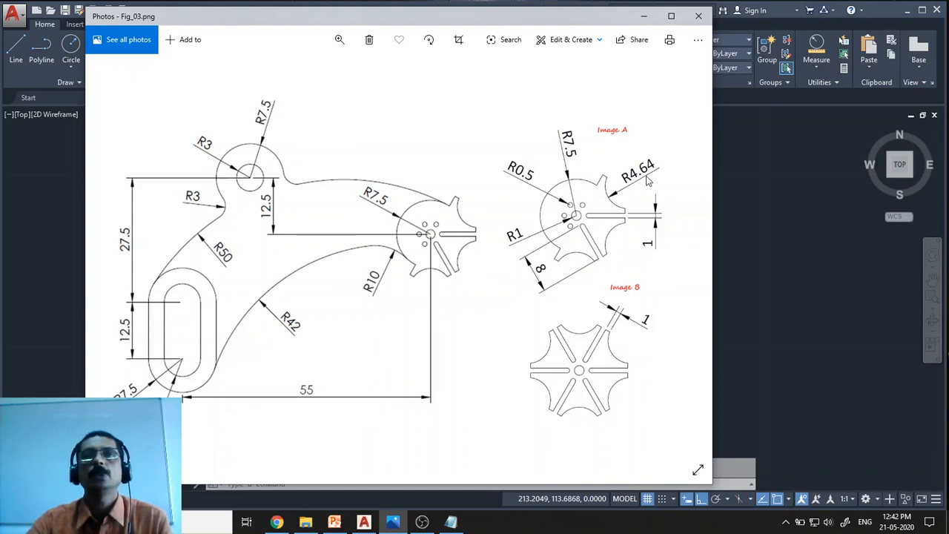
click(643, 15)
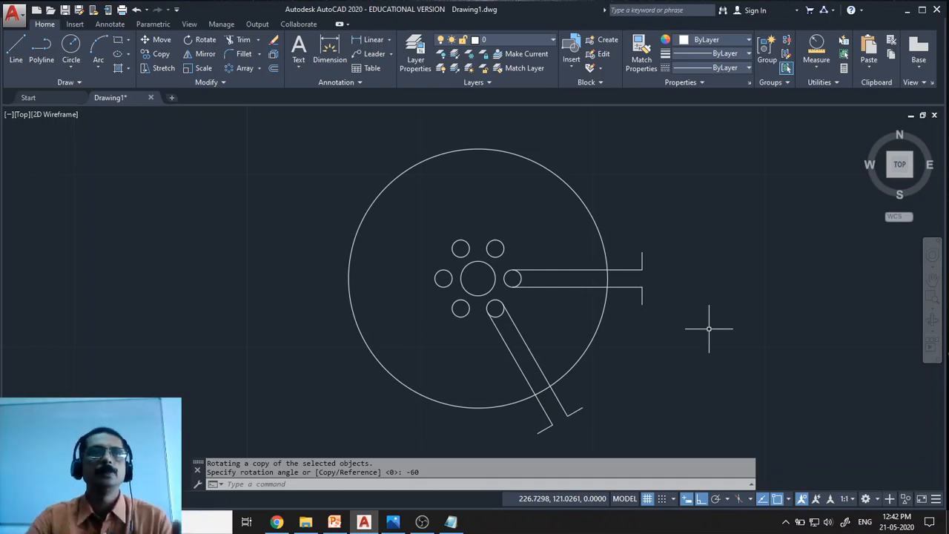
click(99, 69)
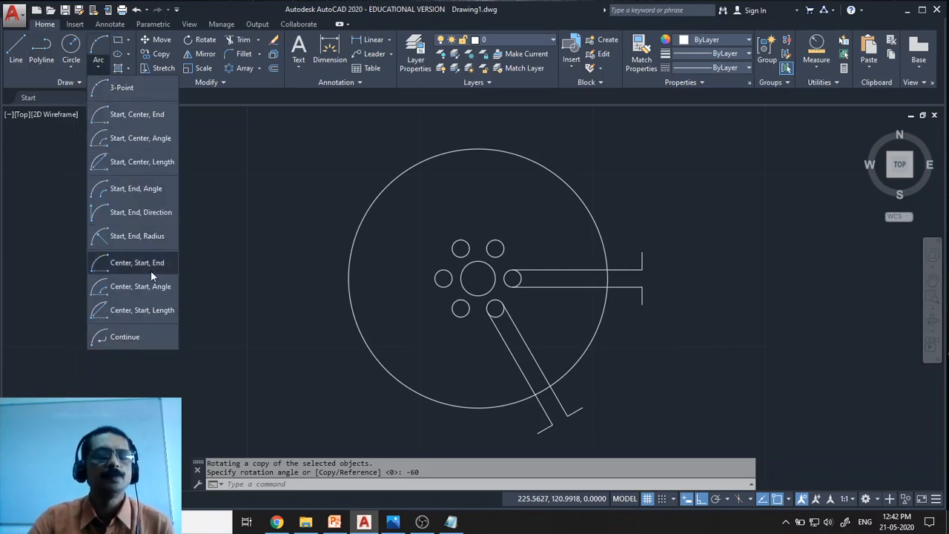
click(215, 355)
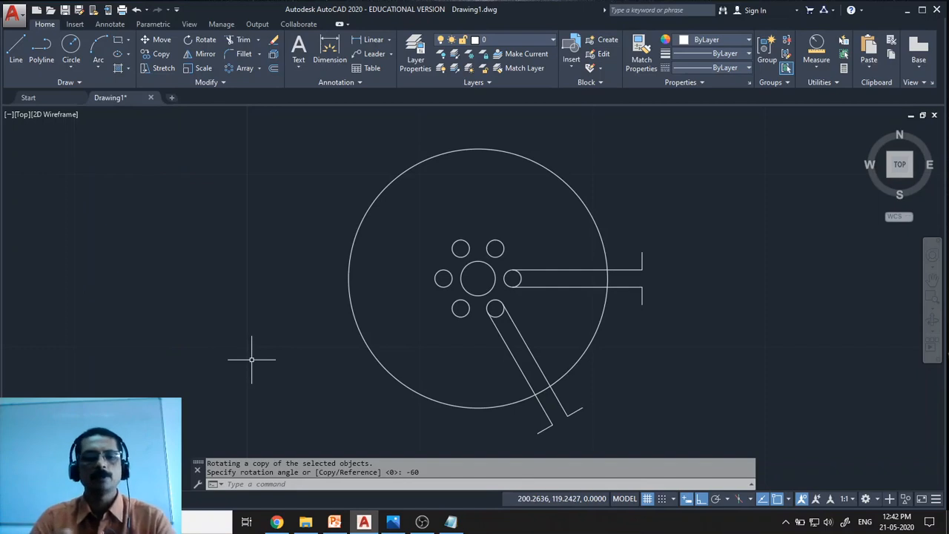
text(arc)
key(Return)
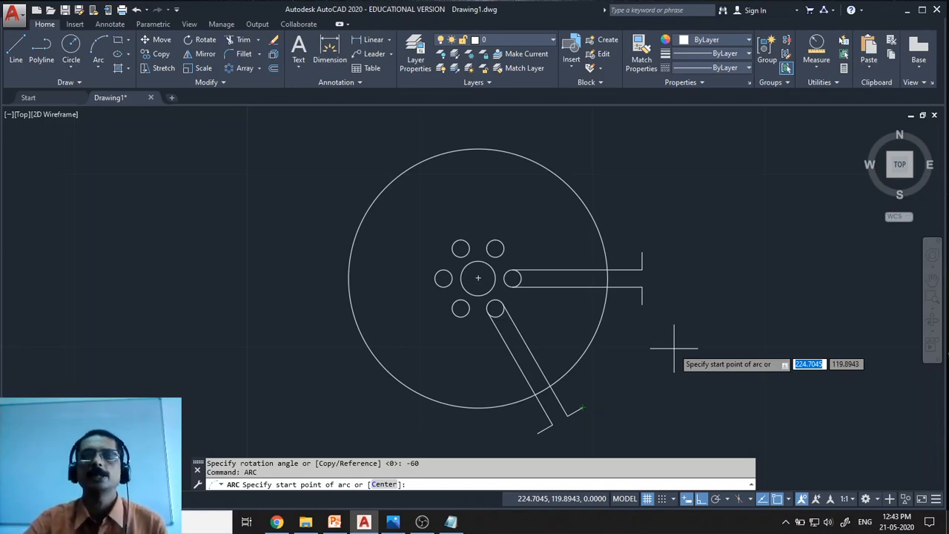
click(641, 303)
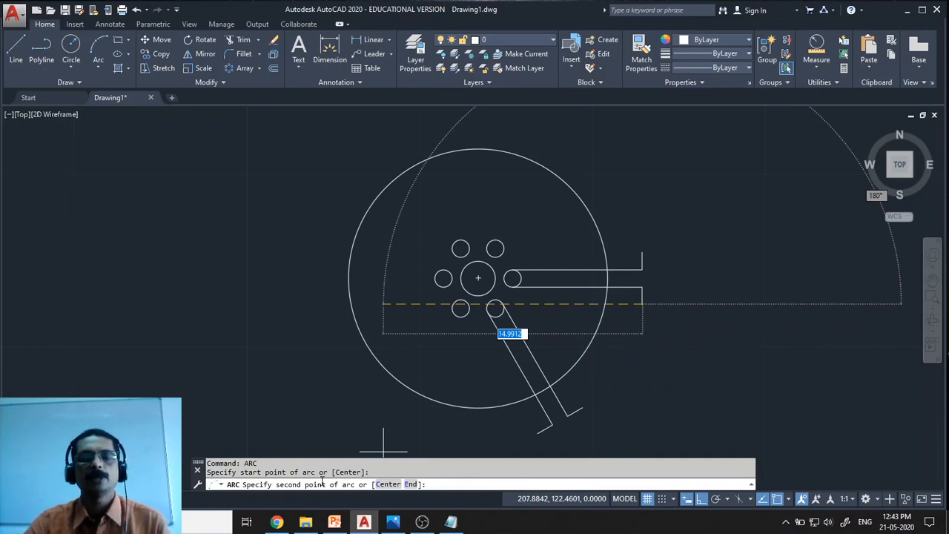
click(410, 484)
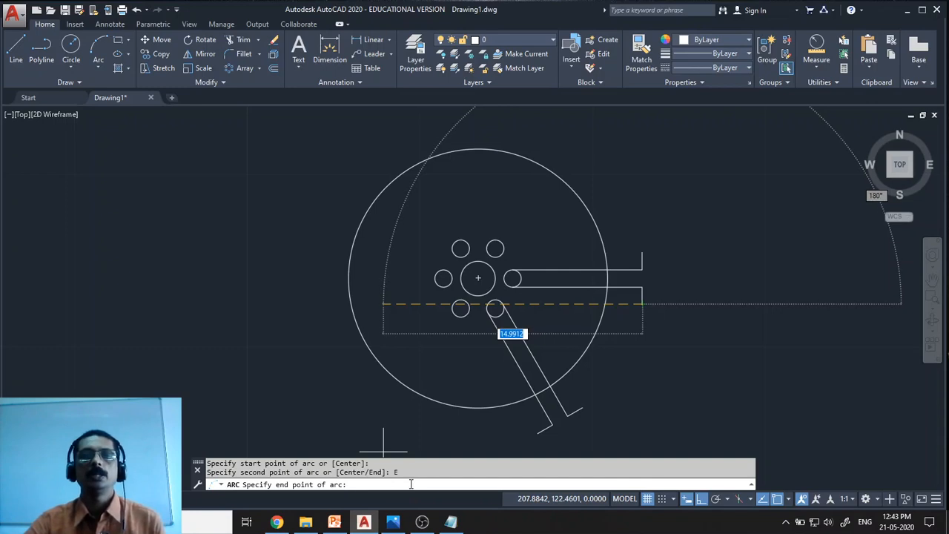
click(582, 407)
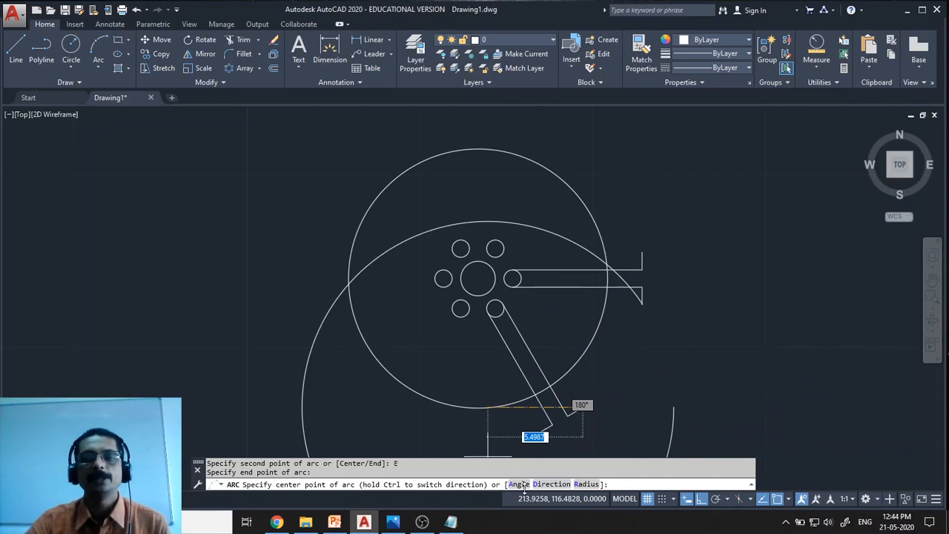
click(587, 483)
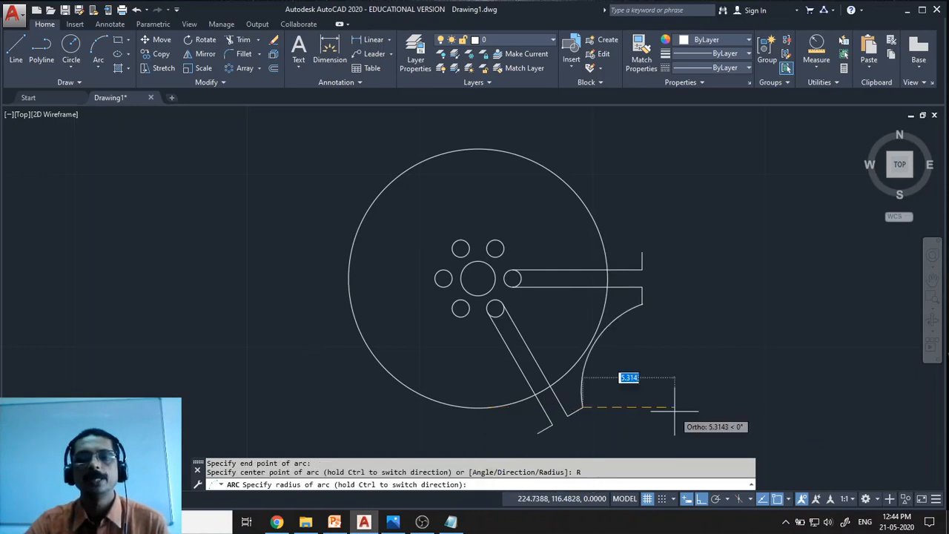
text(4.)
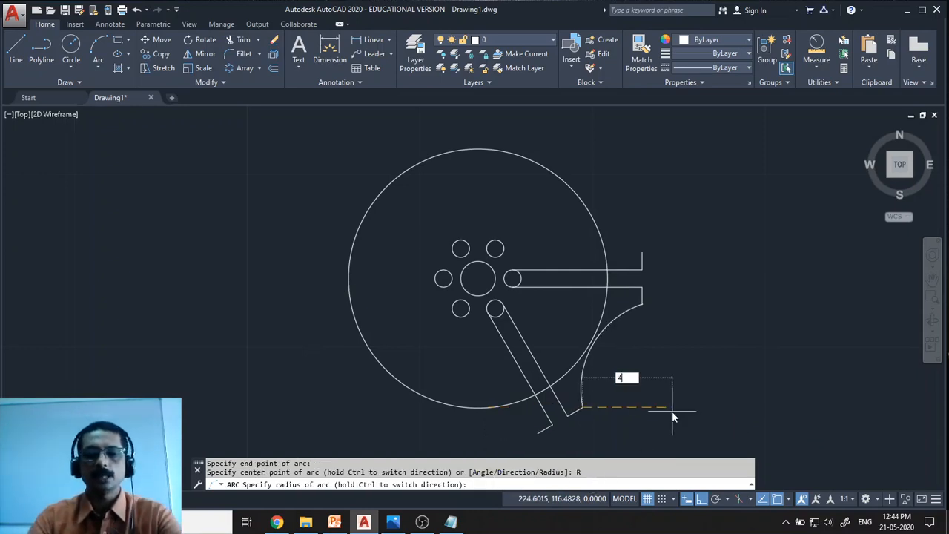
text(64)
key(Return)
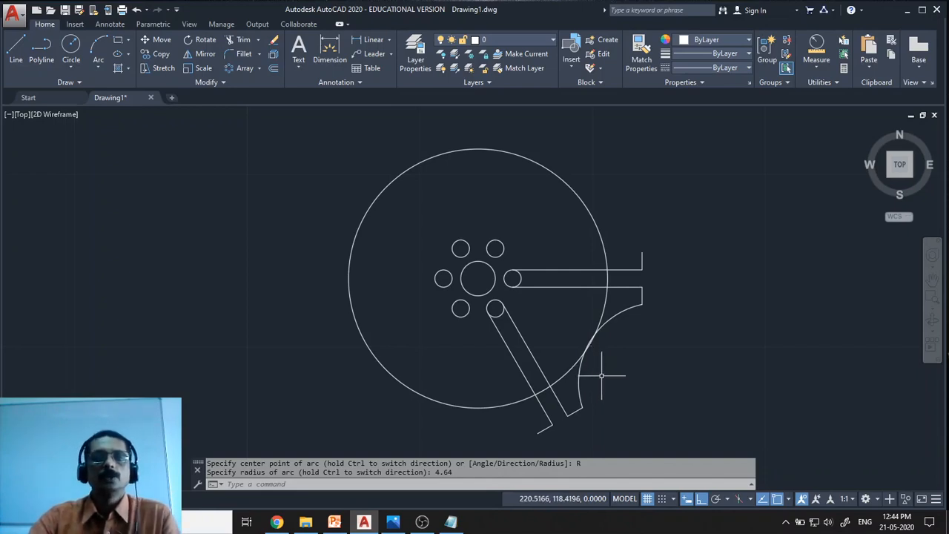
- Check the lower edge in Fig_03.png and rotate a copy of the arc, adjoining short end line and slot line by -60 degrees about the hub center
click(393, 523)
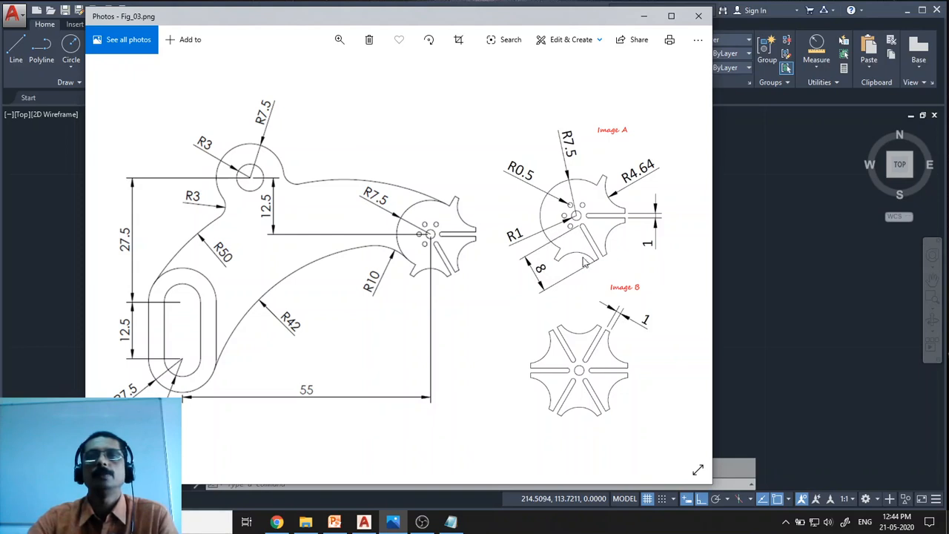
click(644, 16)
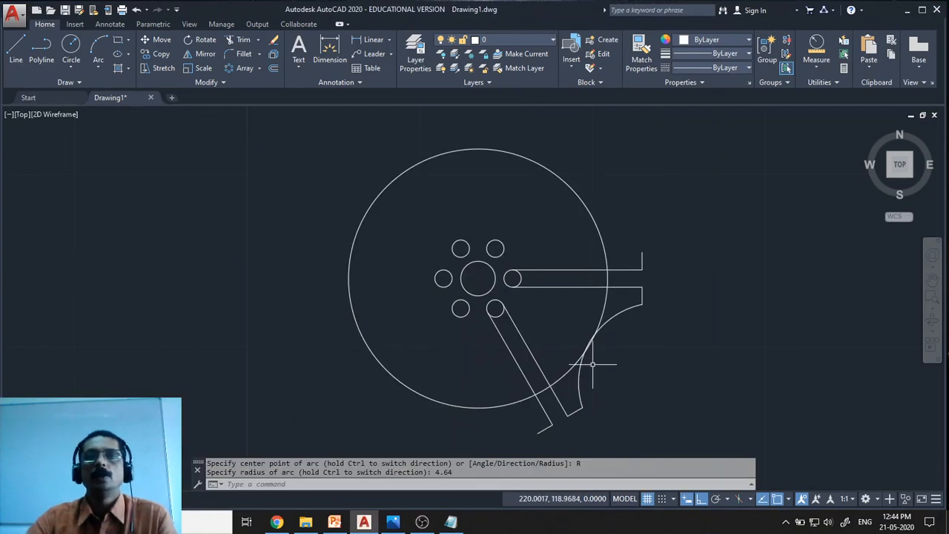
click(620, 314)
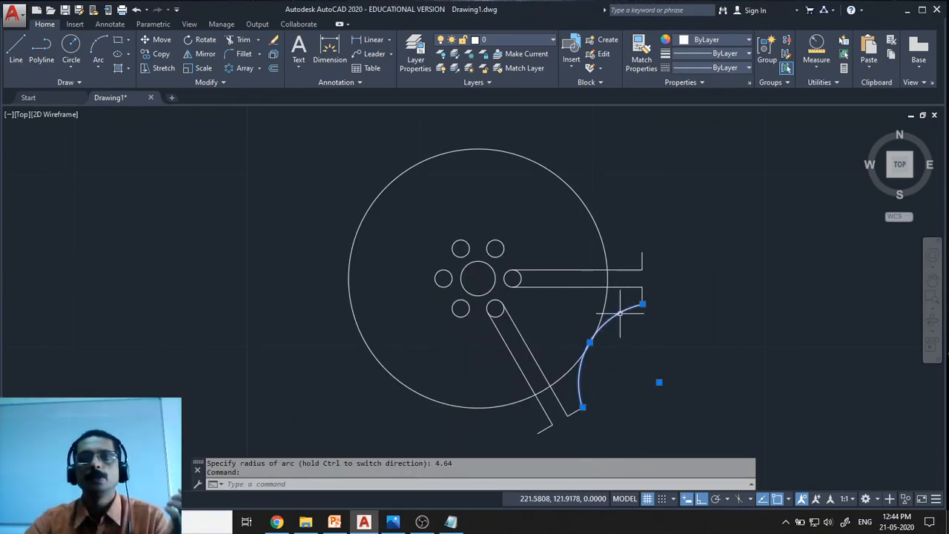
click(573, 412)
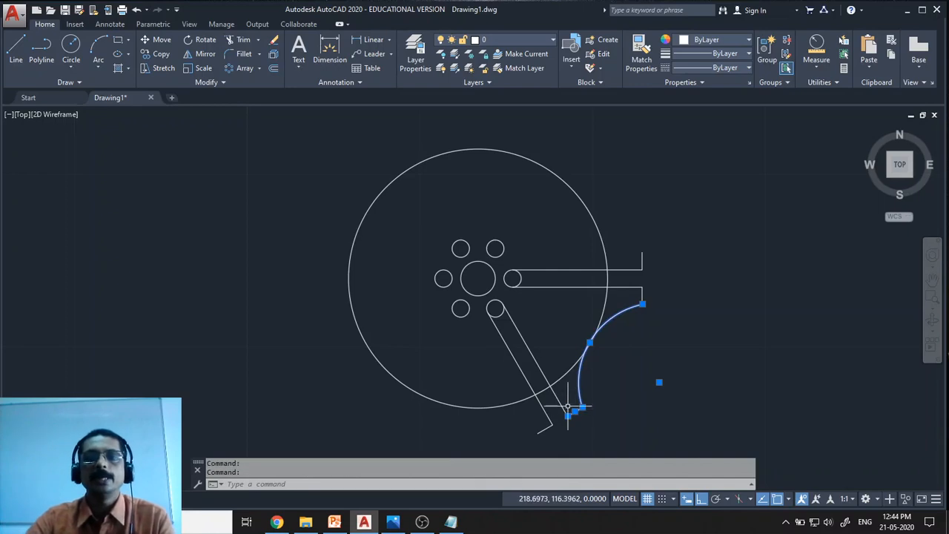
click(542, 365)
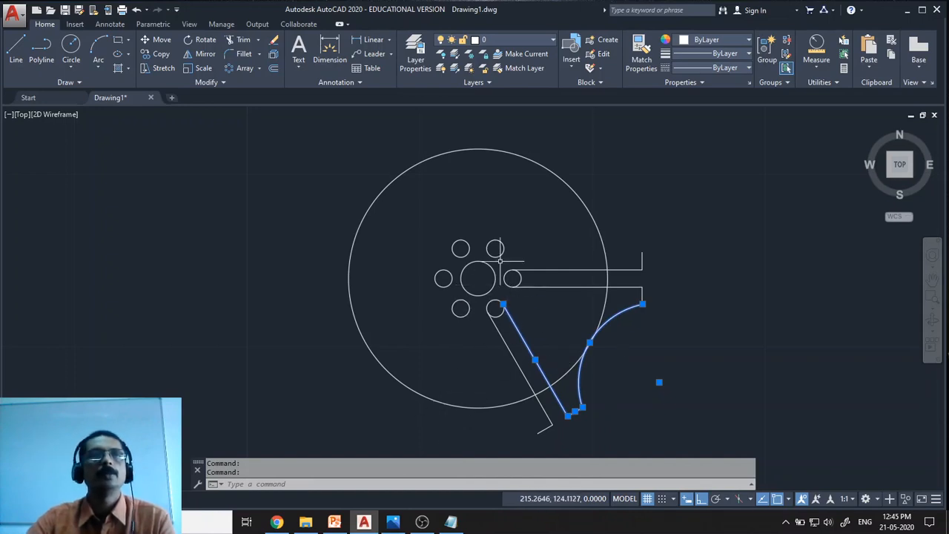
click(199, 39)
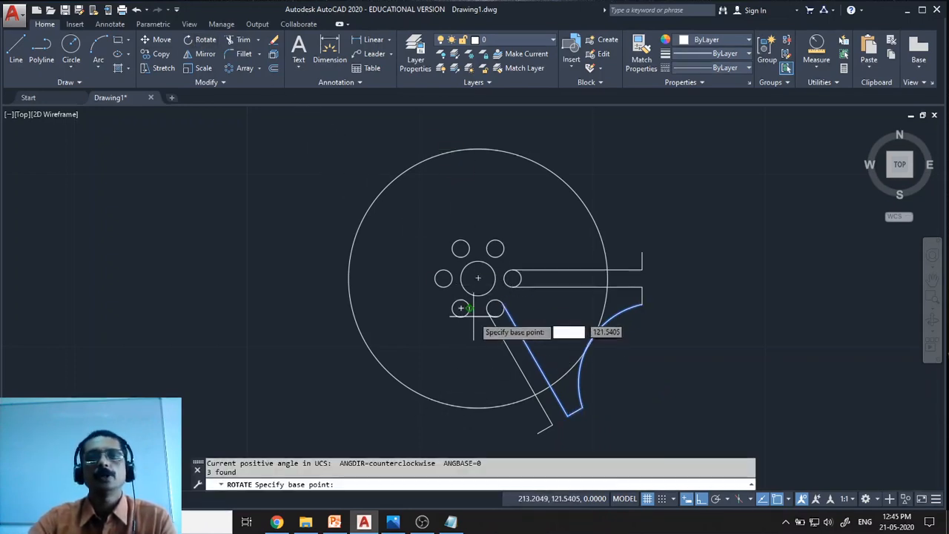
click(478, 278)
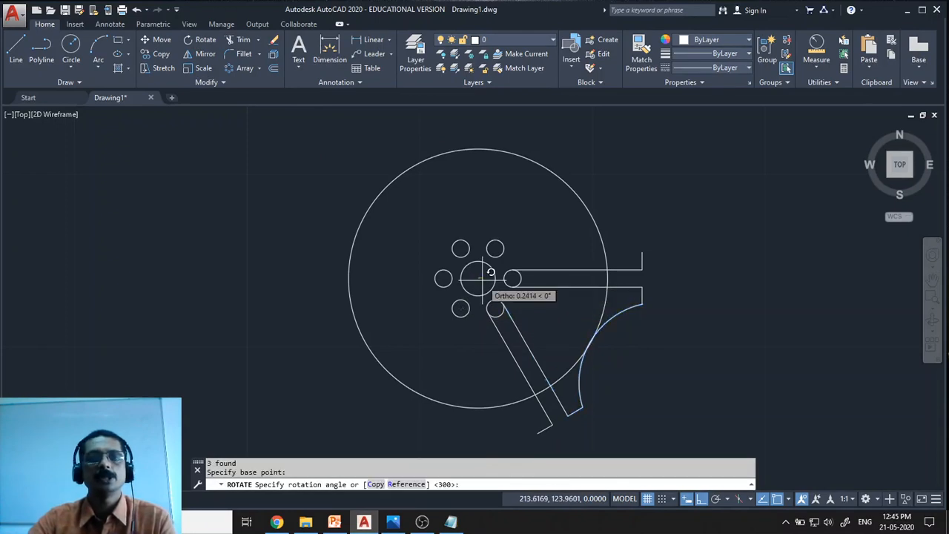
click(376, 484)
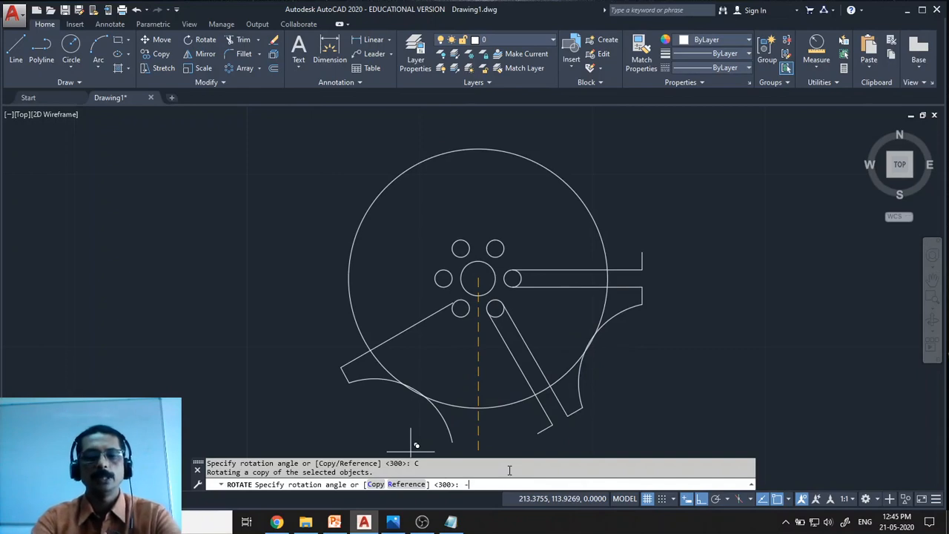
key(Return)
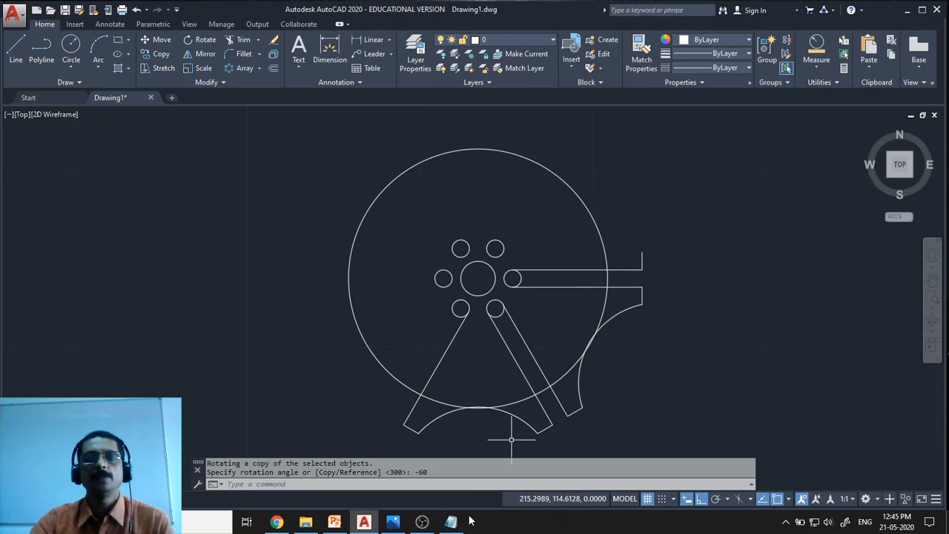
- Check Image A in Fig_03.png and mirror the original arc, short end line and slot line across the hub's horizontal centerline, keeping the source objects
click(393, 522)
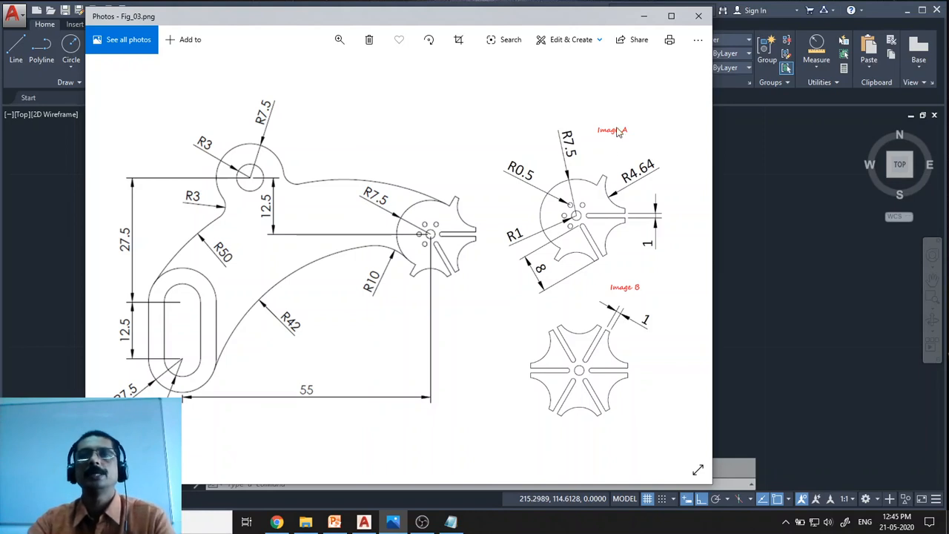
click(644, 16)
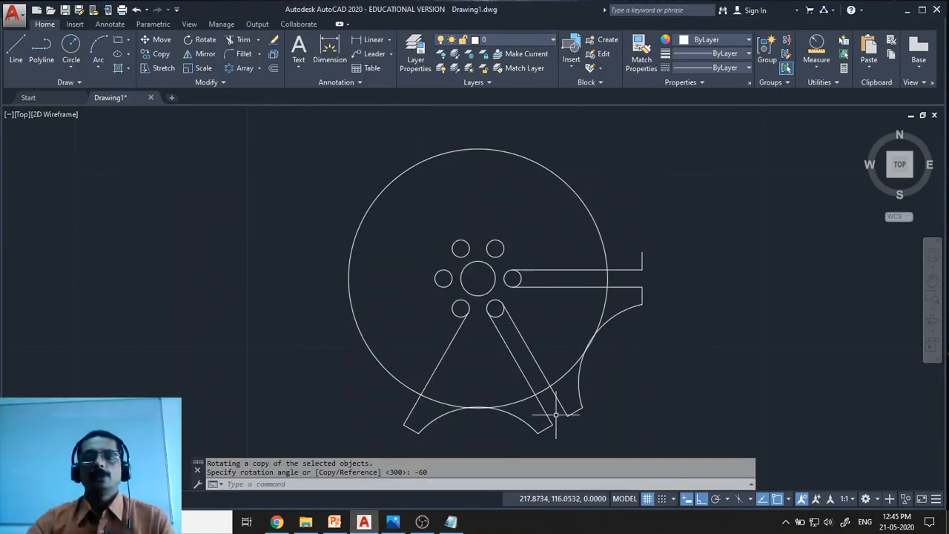
click(637, 304)
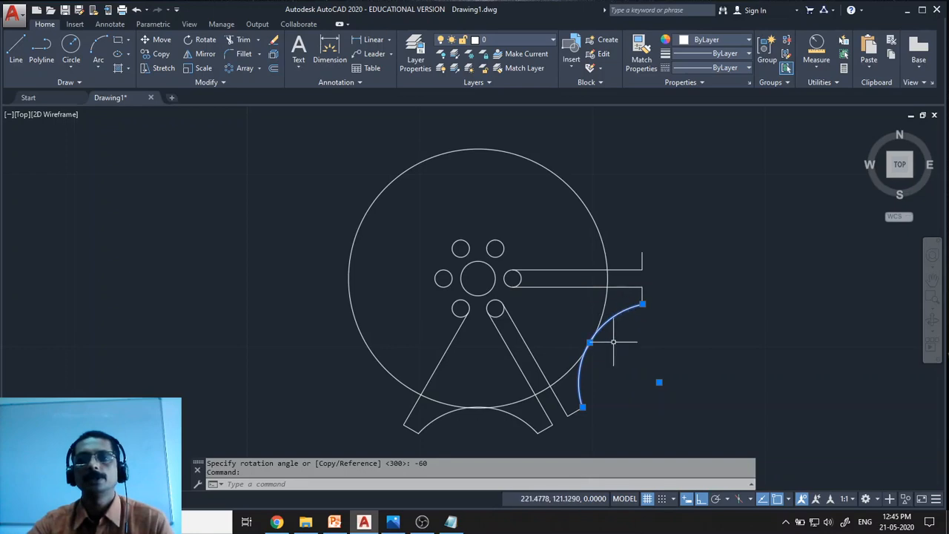
click(576, 411)
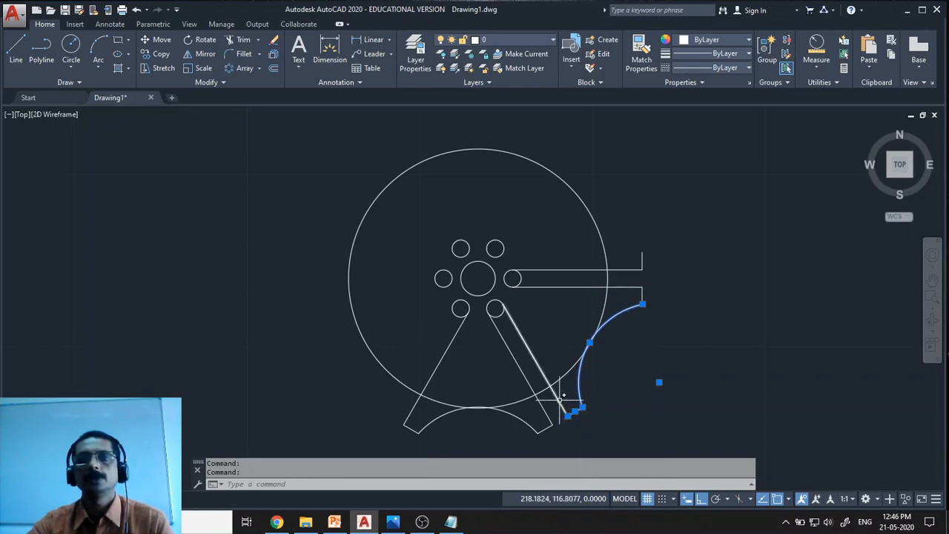
click(540, 363)
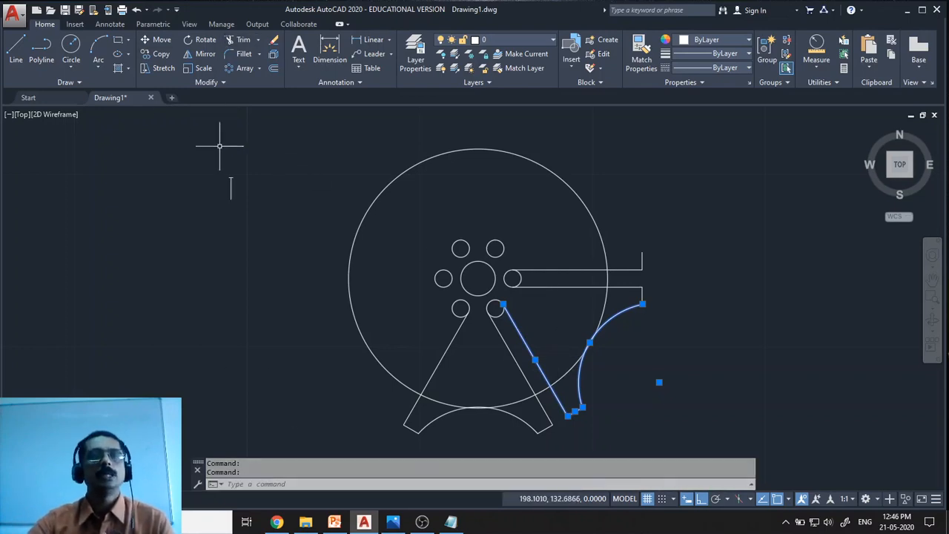
text(mi)
key(Return)
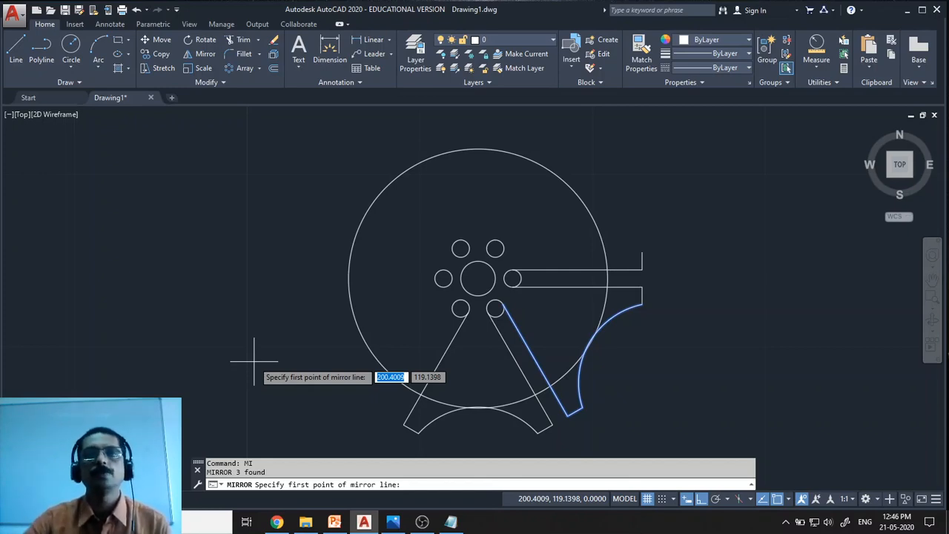
click(478, 278)
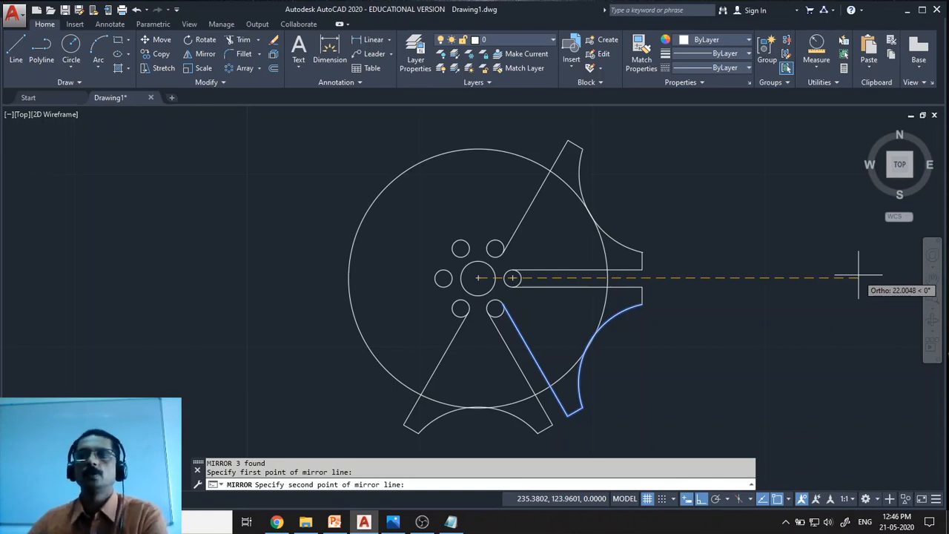
click(819, 271)
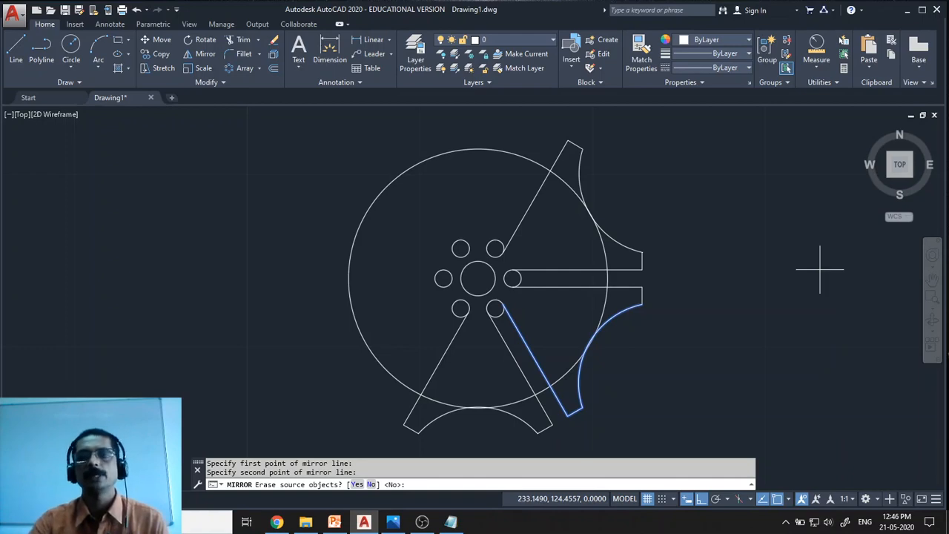
key(Return)
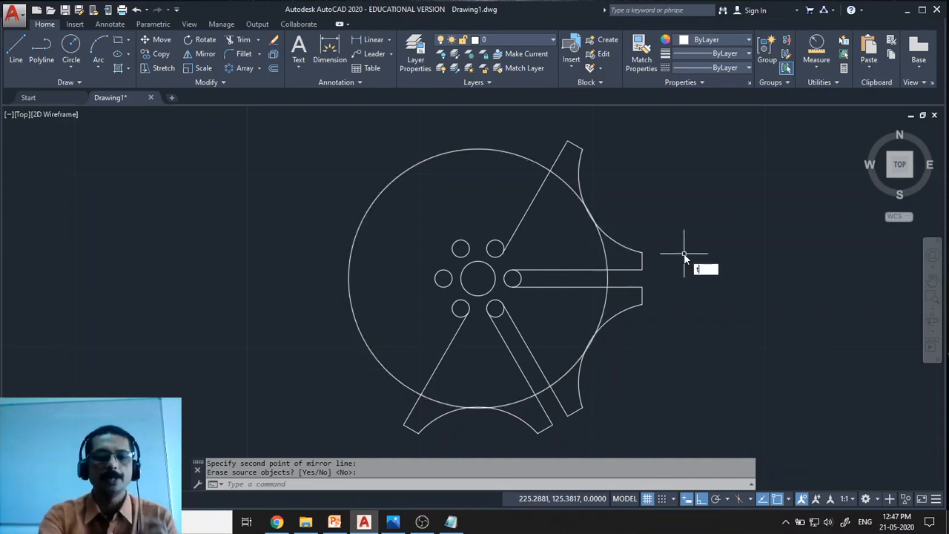
- Trim away the right-hand part of the hub's large circle between the upper and lower outer slanted lines
key(Return)
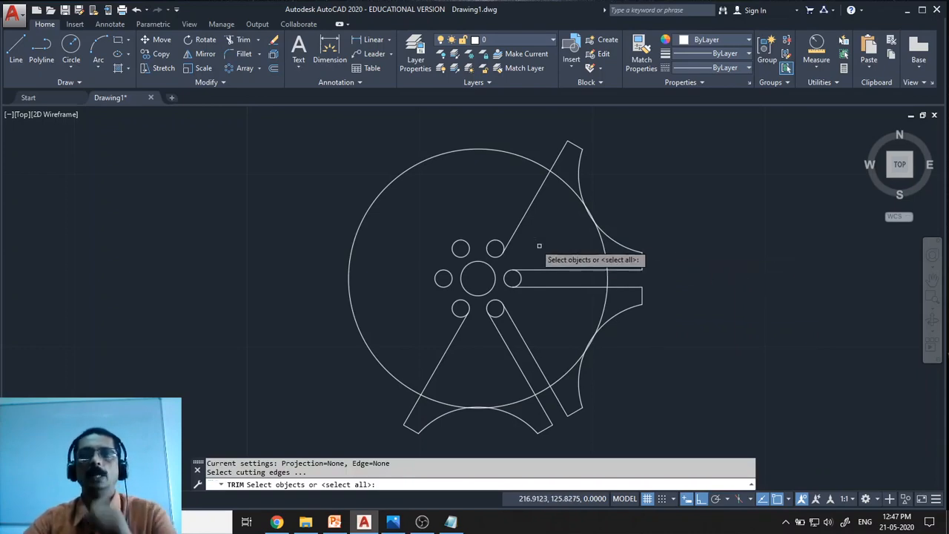
click(523, 220)
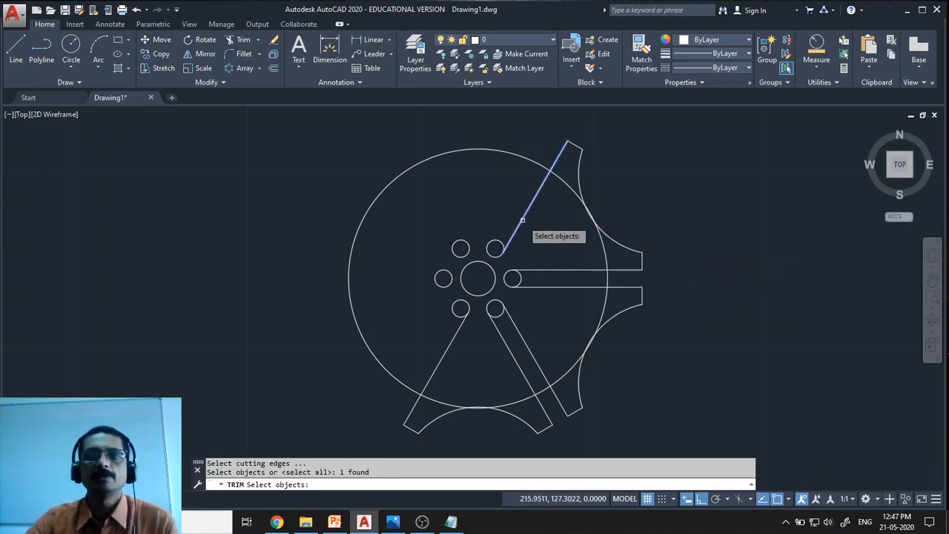
click(443, 352)
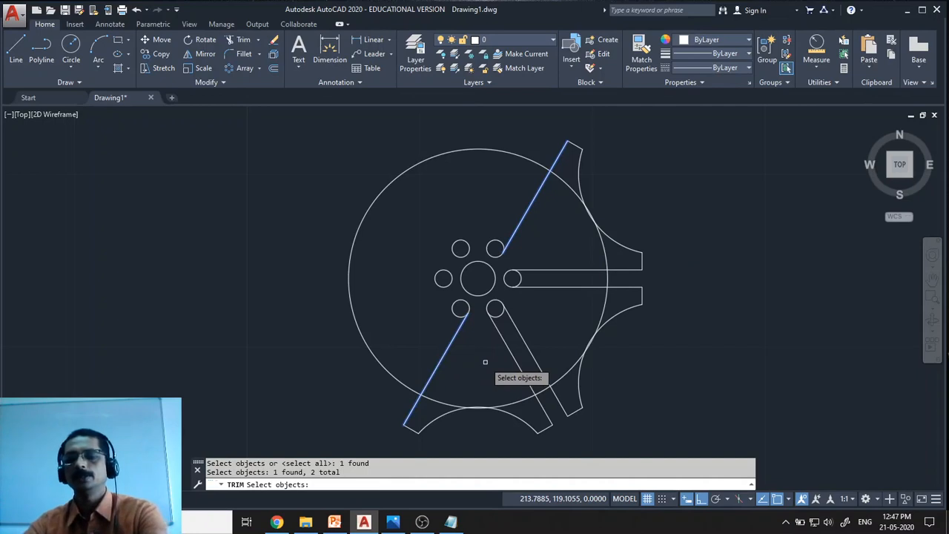
key(Return)
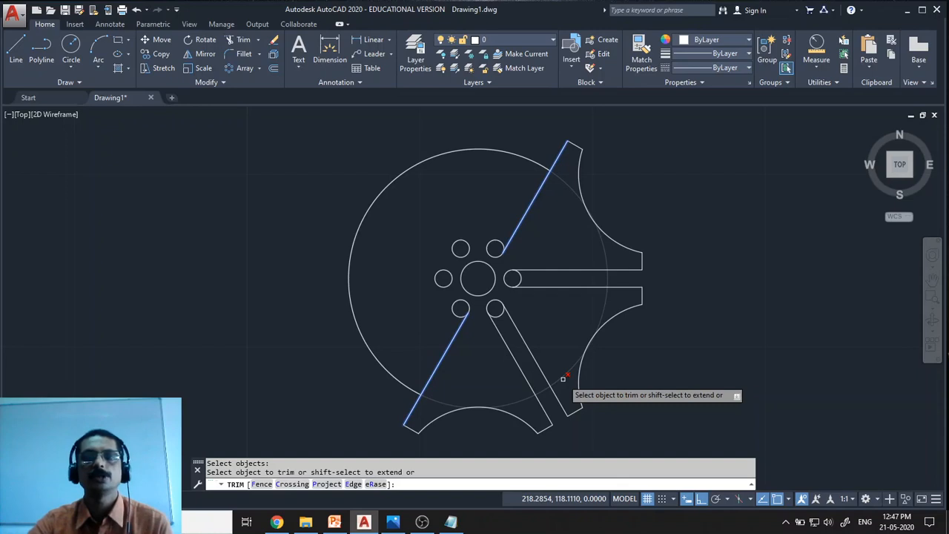
click(563, 378)
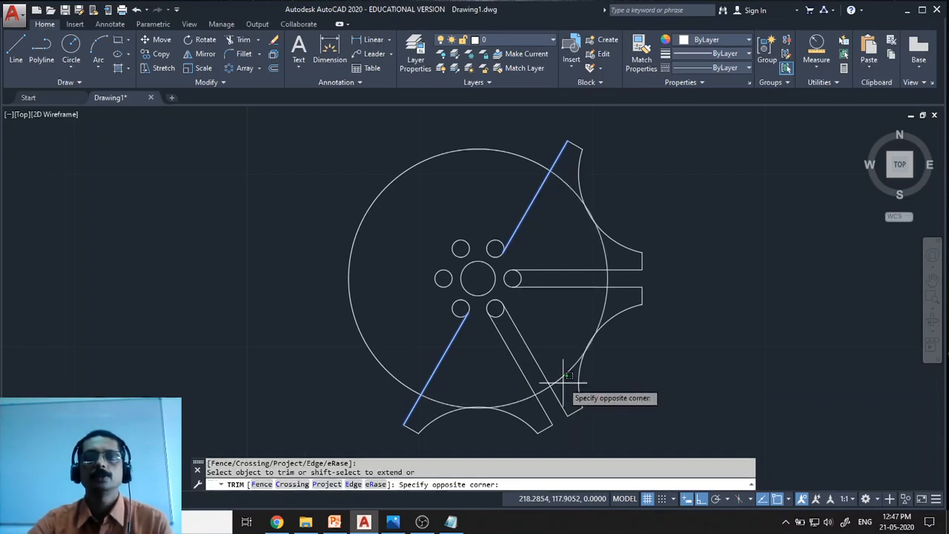
click(565, 378)
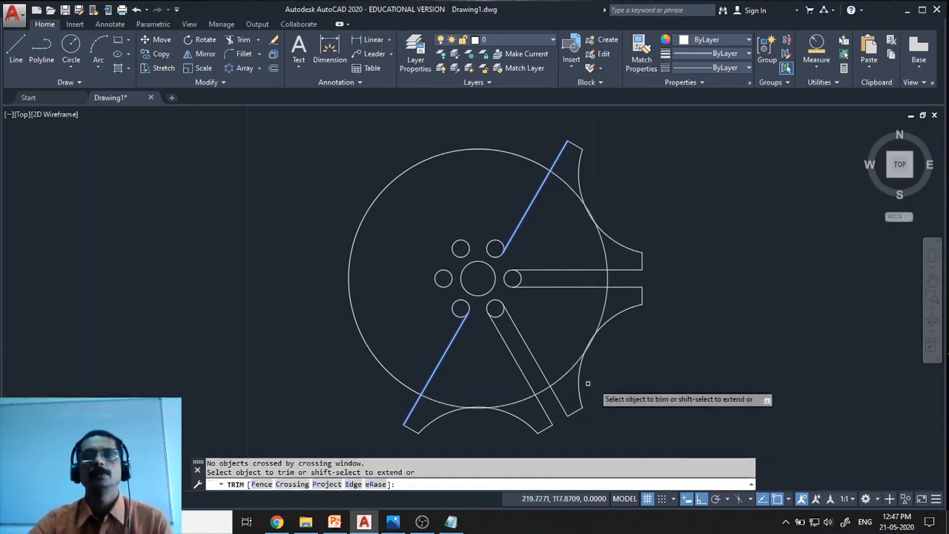
click(564, 374)
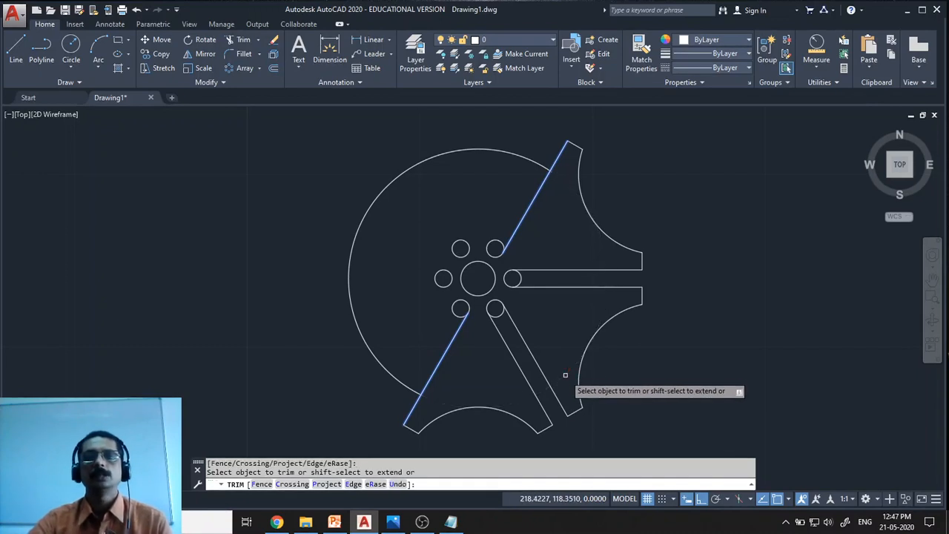
key(Escape)
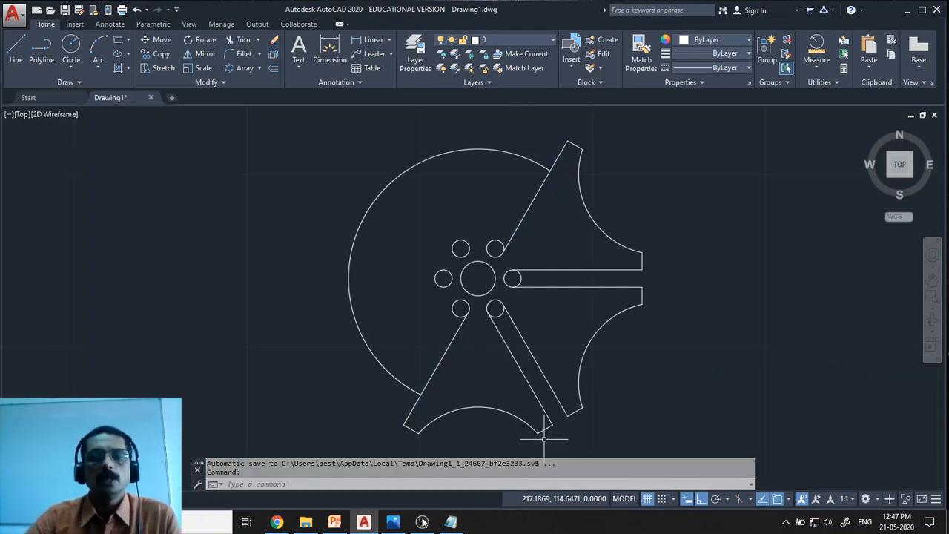
- Check Image A in Fig_03.png and trim the two outer slanted lines where they run inside the large hub arc
click(395, 522)
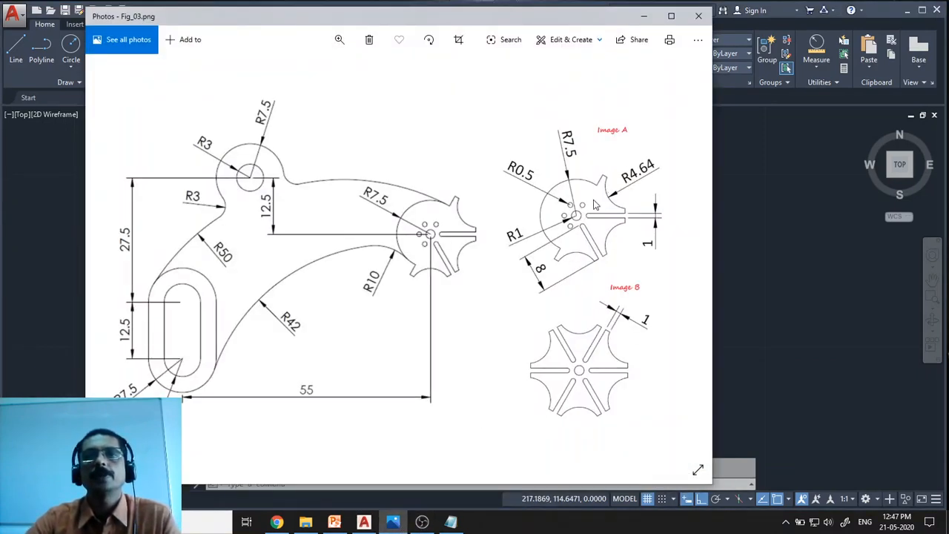
click(645, 16)
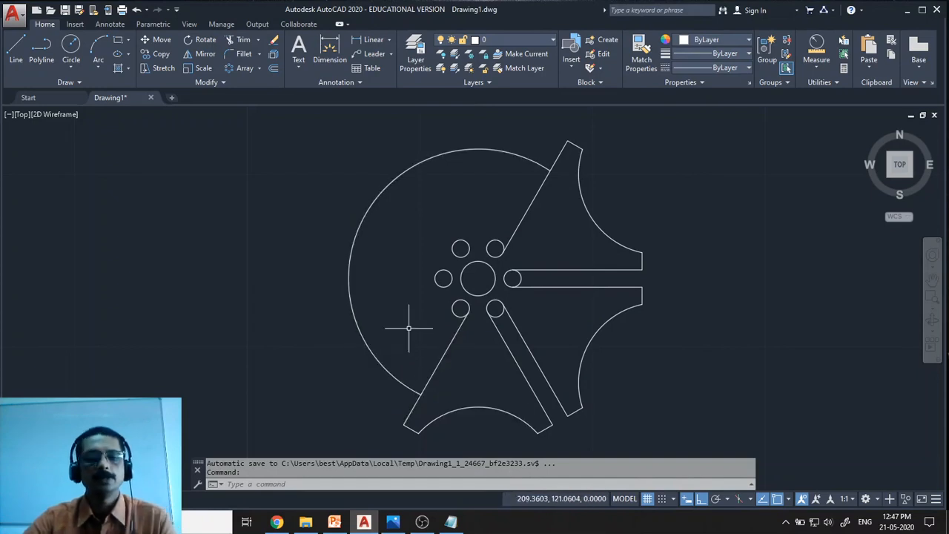
text(tr)
key(Return)
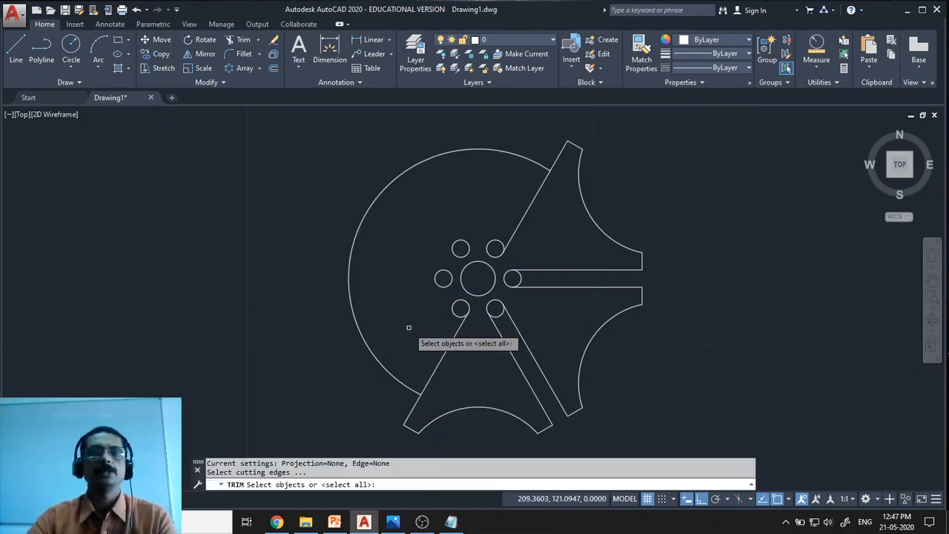
click(347, 288)
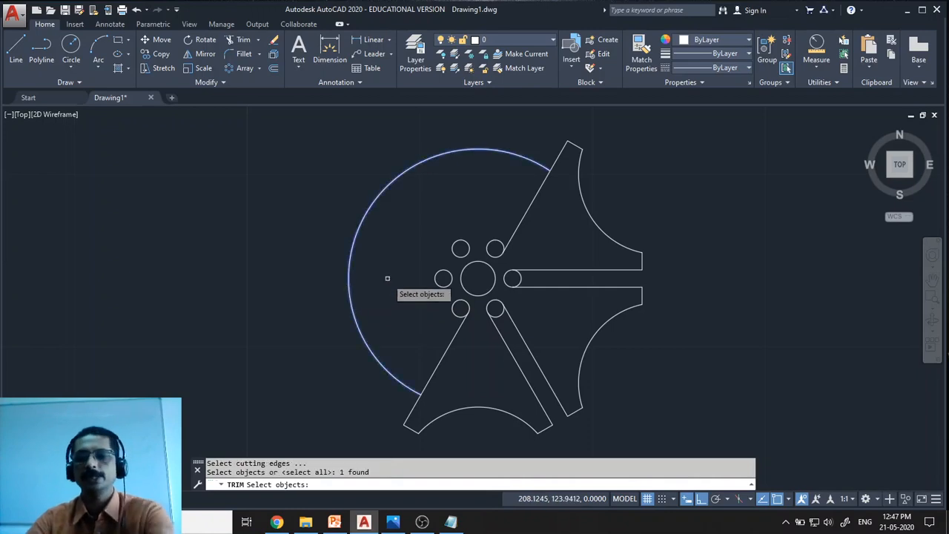
key(Return)
click(442, 351)
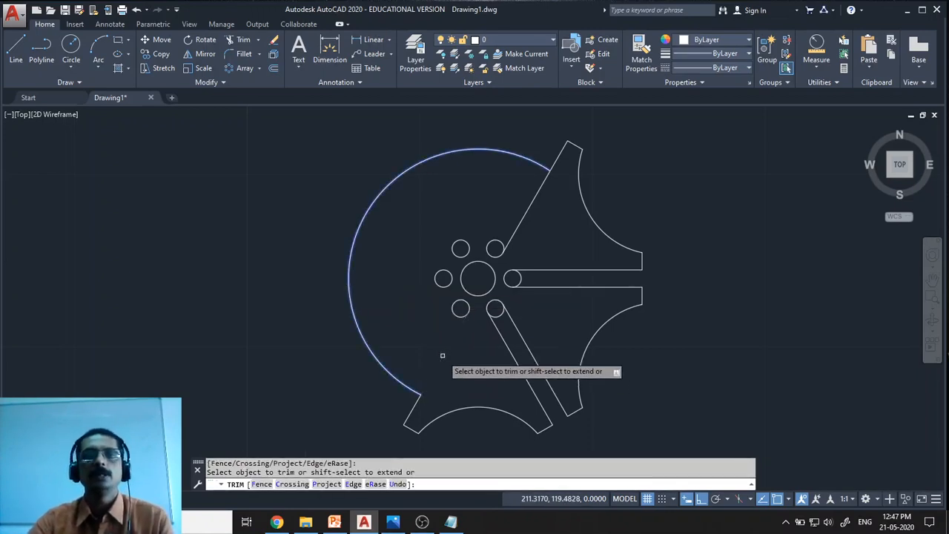
click(530, 205)
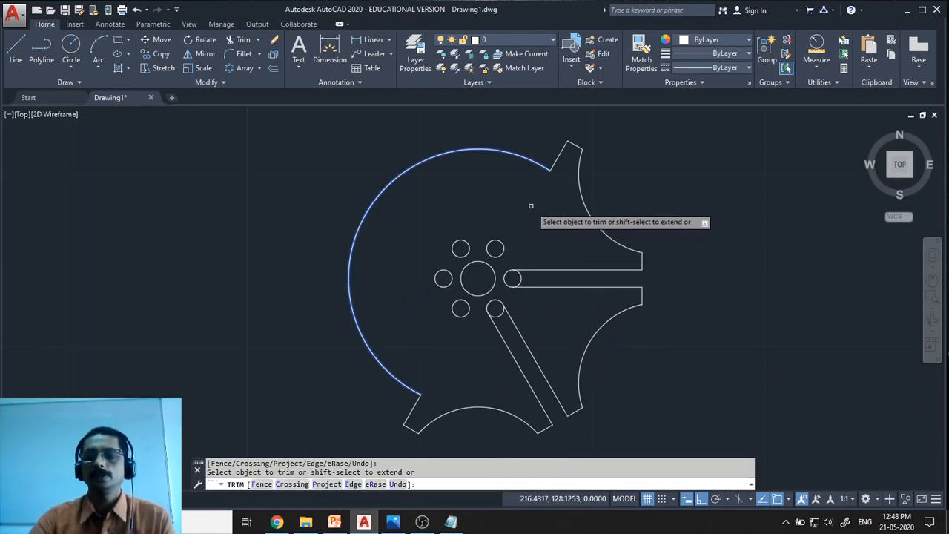
key(Return)
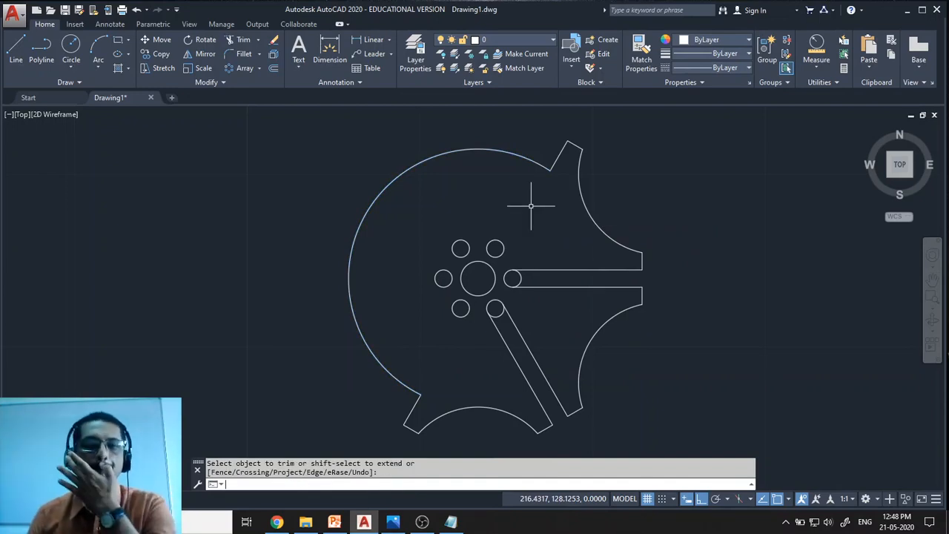
- Switch to Fig_03.png in Photos, open it for drawing and choose the red pencil
scroll(530, 205, down, 4)
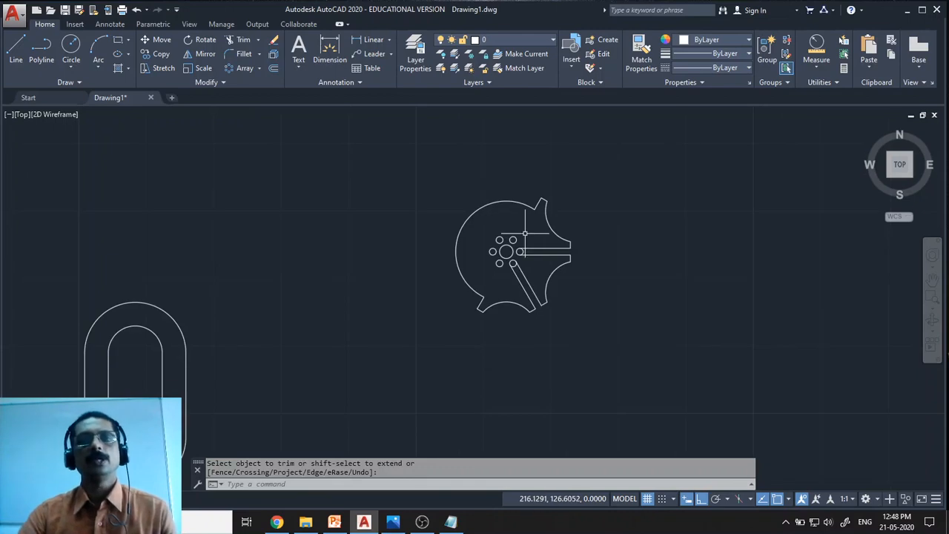
middle_drag(341, 307, 506, 261)
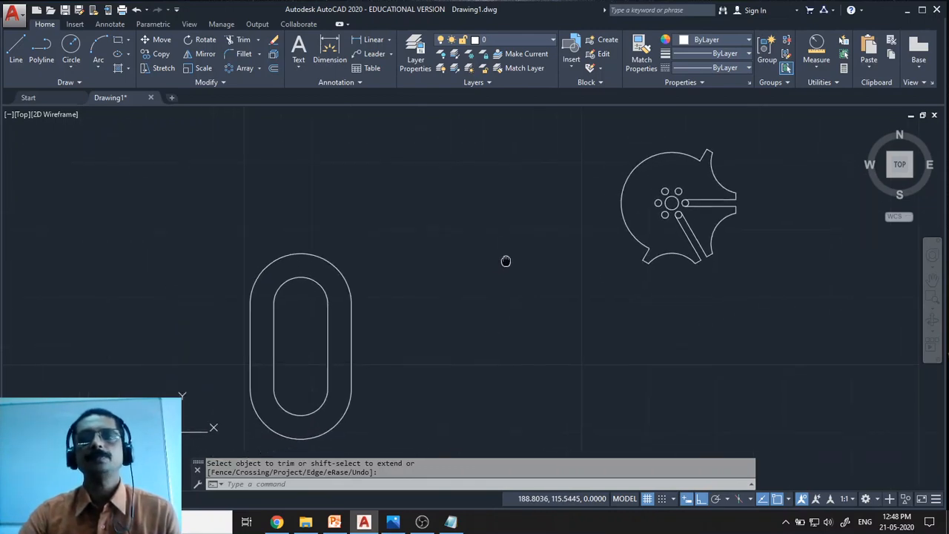
click(393, 521)
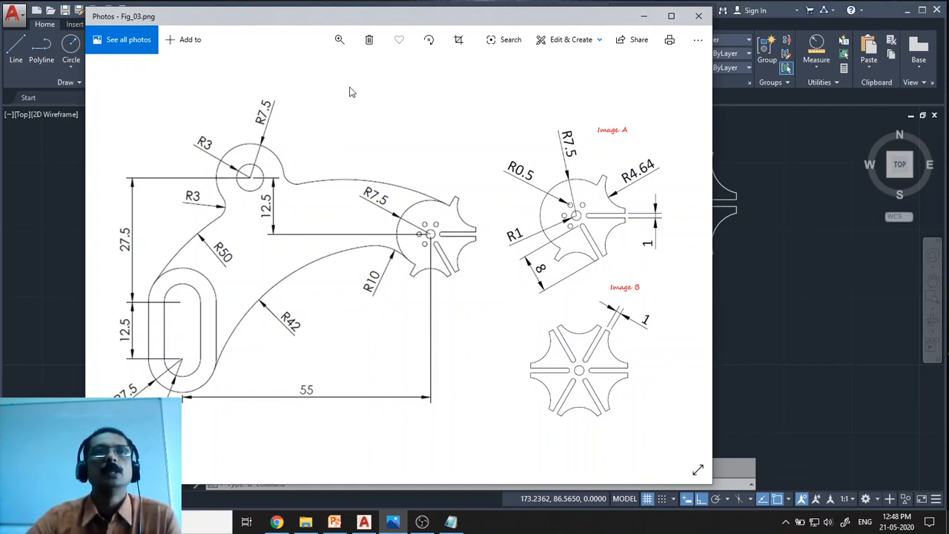
click(601, 41)
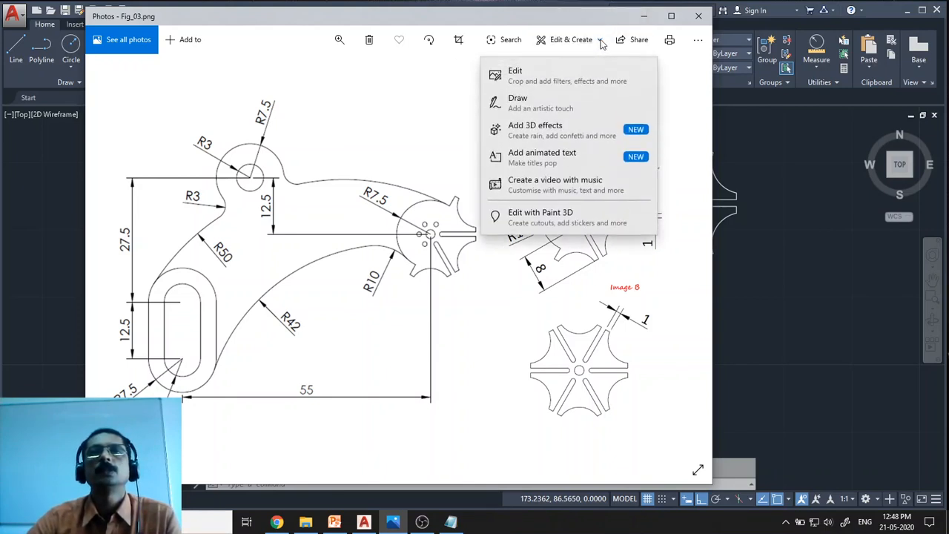
click(541, 102)
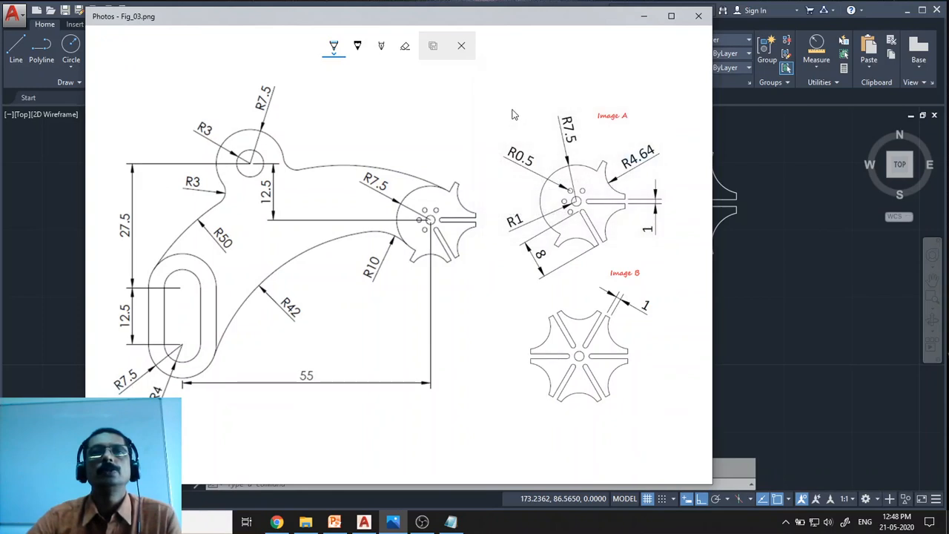
click(357, 47)
click(359, 53)
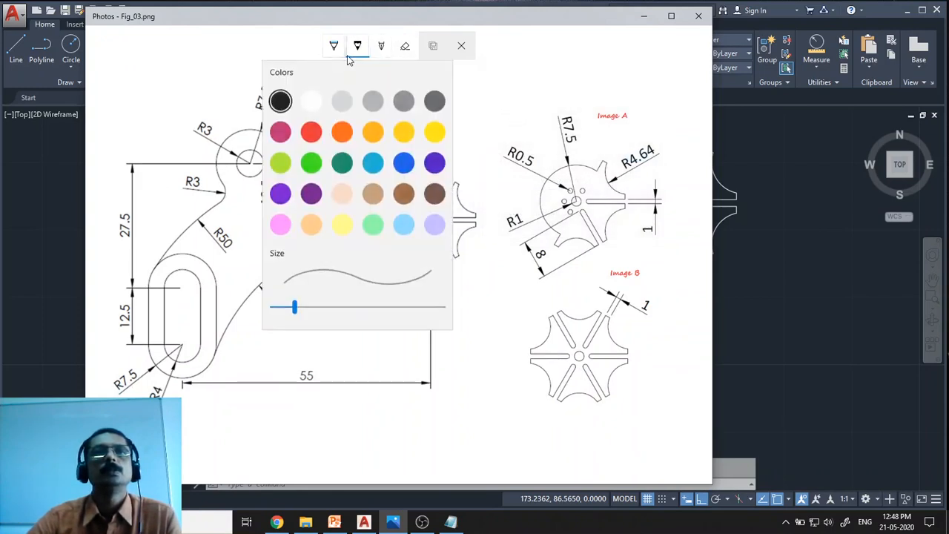
click(332, 52)
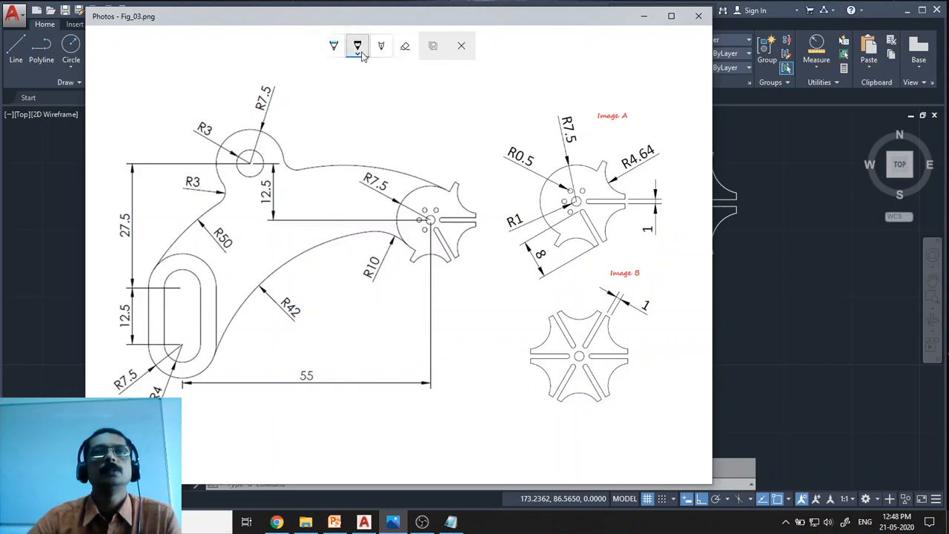
click(357, 53)
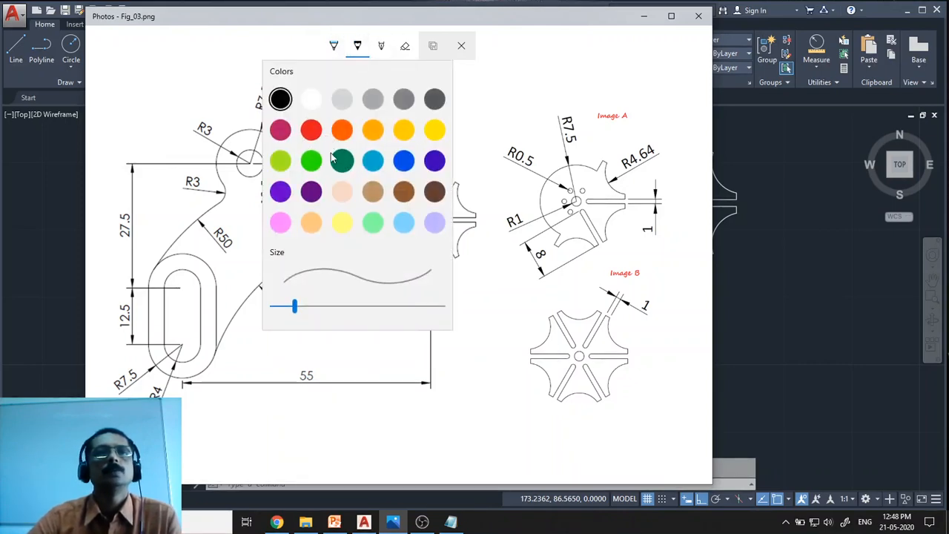
click(311, 129)
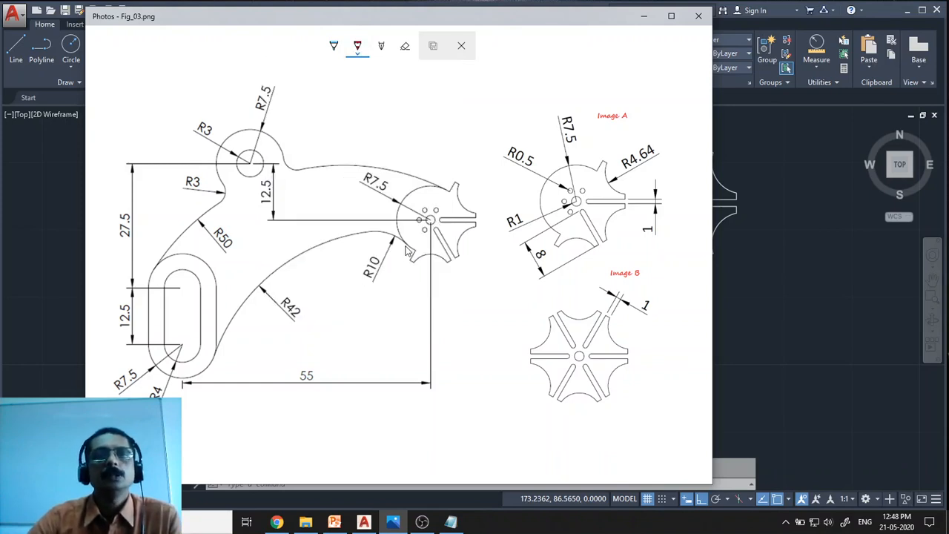
- Mark the R10 arc and its center in red, with horizontal, vertical and diagonal guide lines from the hub center
mouse_move(406, 248)
mouse_down()
mouse_move(375, 241)
mouse_move(369, 273)
mouse_move(398, 287)
mouse_move(417, 275)
mouse_move(400, 245)
mouse_up()
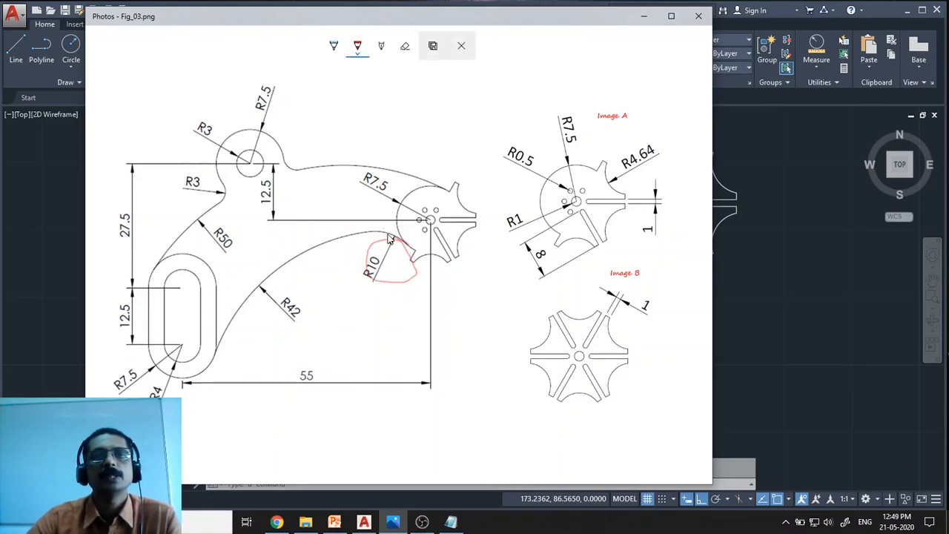
mouse_move(392, 237)
mouse_down()
mouse_move(367, 251)
mouse_move(392, 285)
mouse_move(417, 260)
mouse_move(385, 243)
mouse_up()
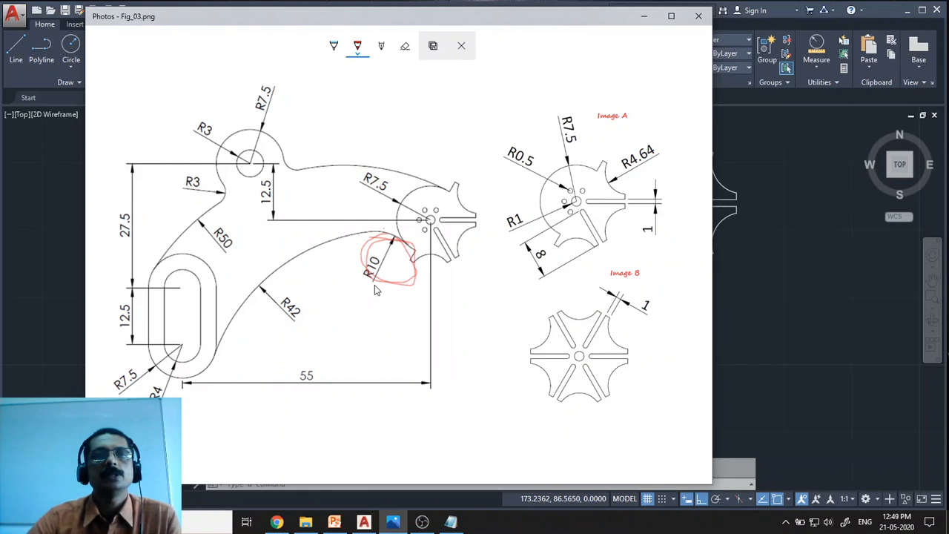
mouse_move(374, 297)
mouse_down()
mouse_move(369, 286)
mouse_move(379, 295)
mouse_move(372, 294)
mouse_up()
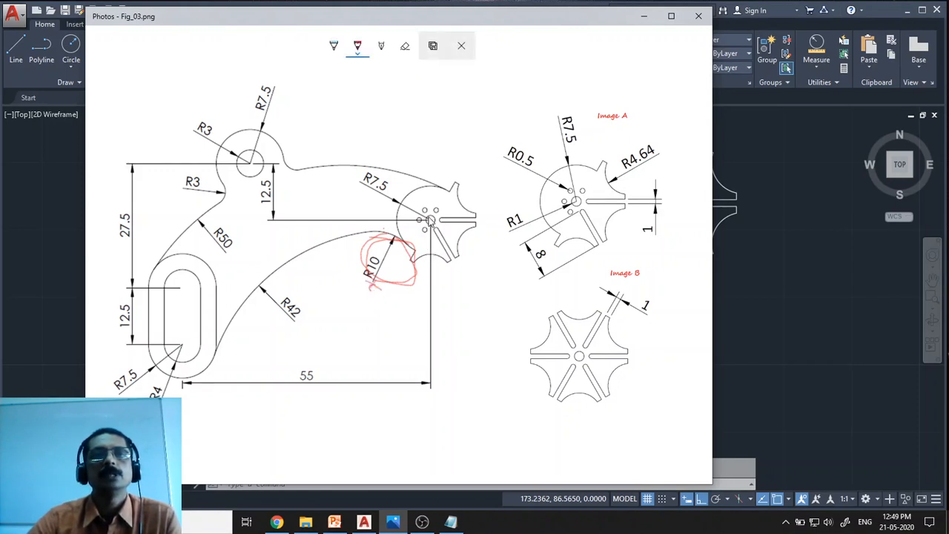
drag(434, 230, 436, 302)
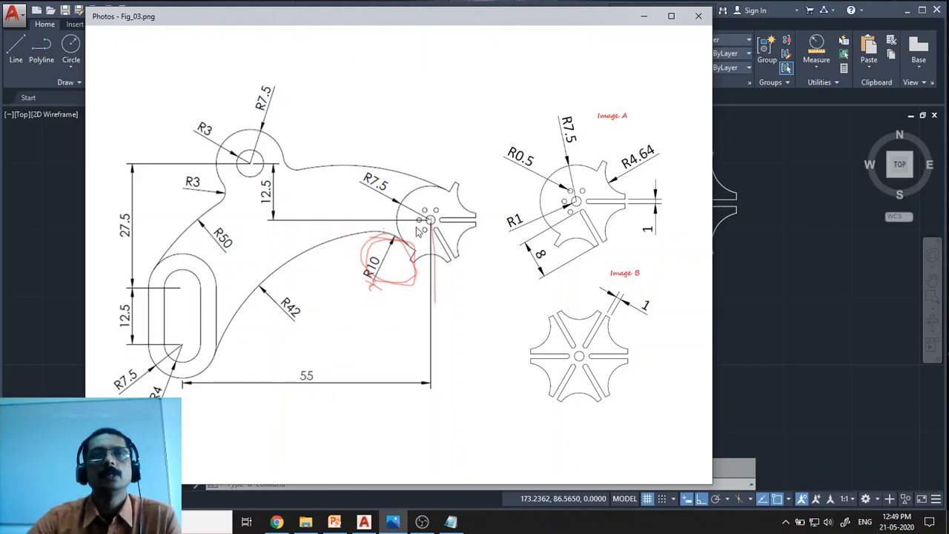
drag(429, 219, 351, 222)
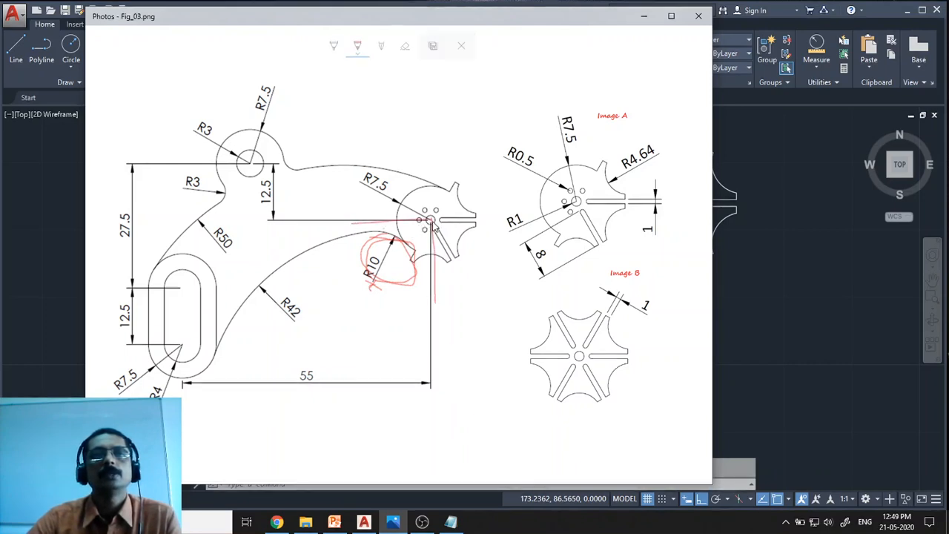
drag(399, 253, 363, 296)
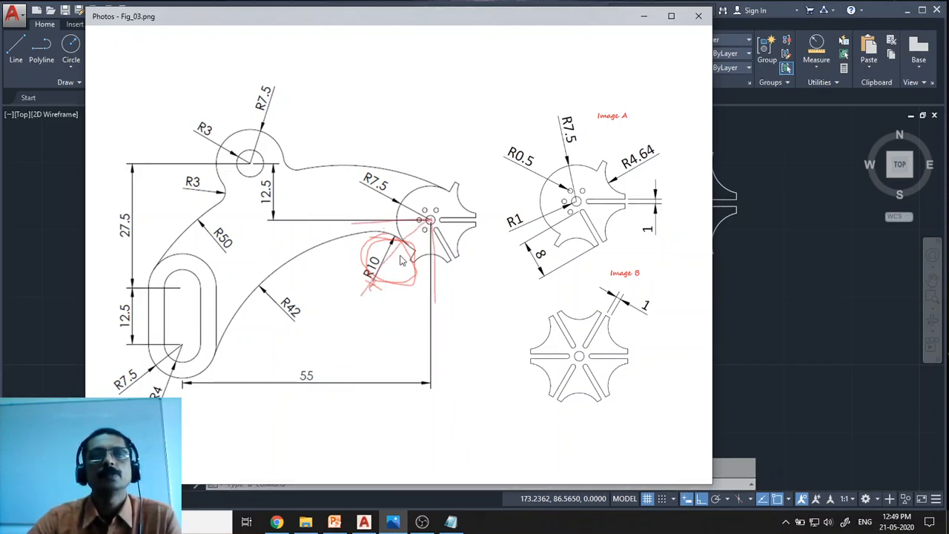
drag(407, 249, 442, 260)
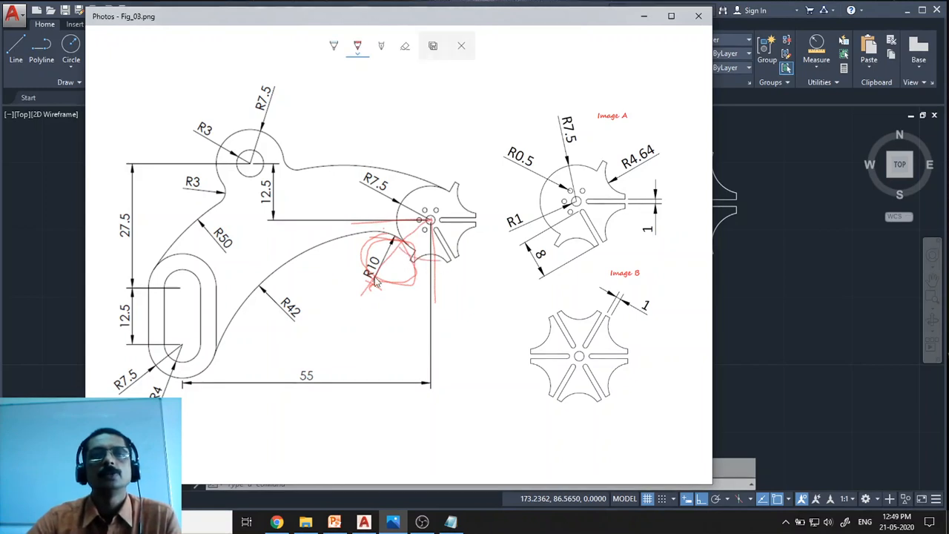
mouse_move(359, 289)
mouse_down()
mouse_move(374, 295)
mouse_move(366, 297)
mouse_up()
mouse_move(405, 246)
mouse_down()
mouse_move(356, 259)
mouse_move(391, 286)
mouse_move(412, 268)
mouse_up()
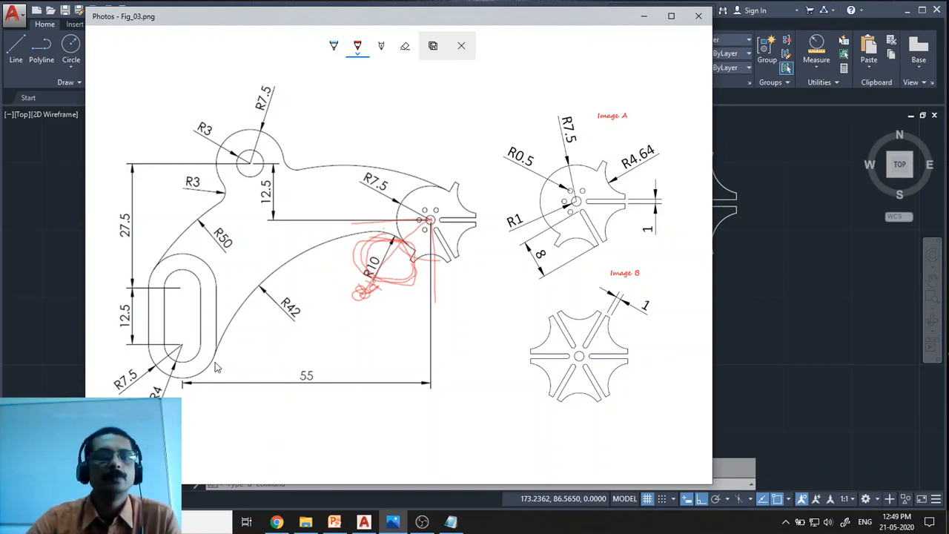
- Trace the R42 arc in red on Fig_03.png and switch back to AutoCAD, discarding the markup
drag(215, 361, 225, 349)
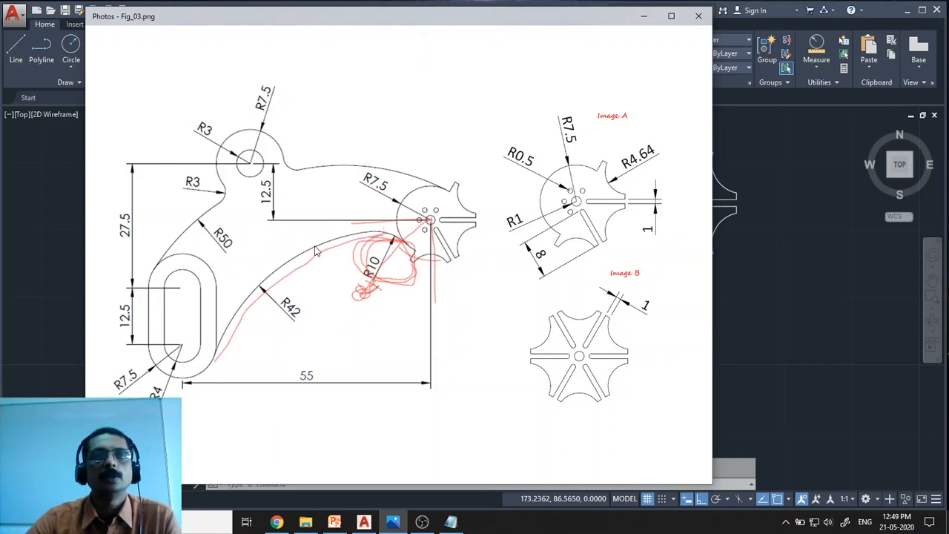
drag(315, 247, 301, 252)
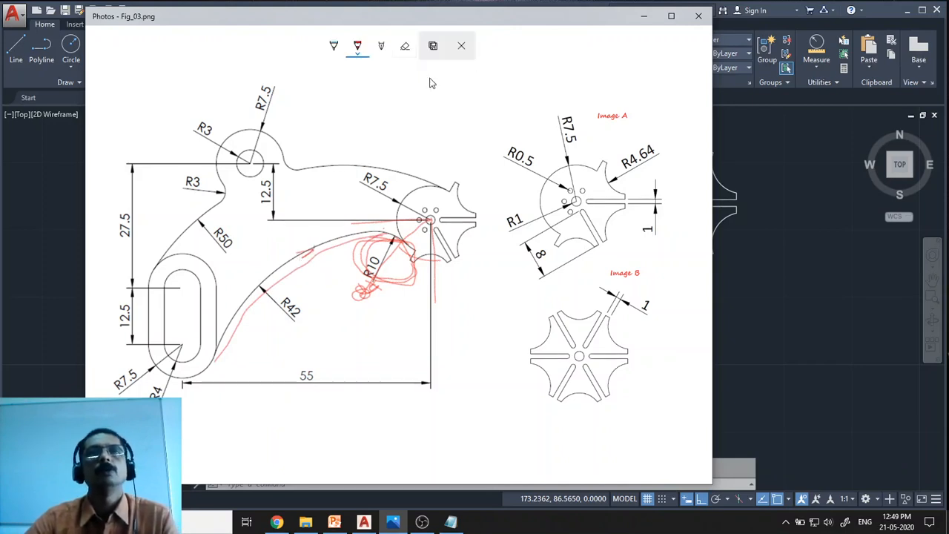
click(463, 48)
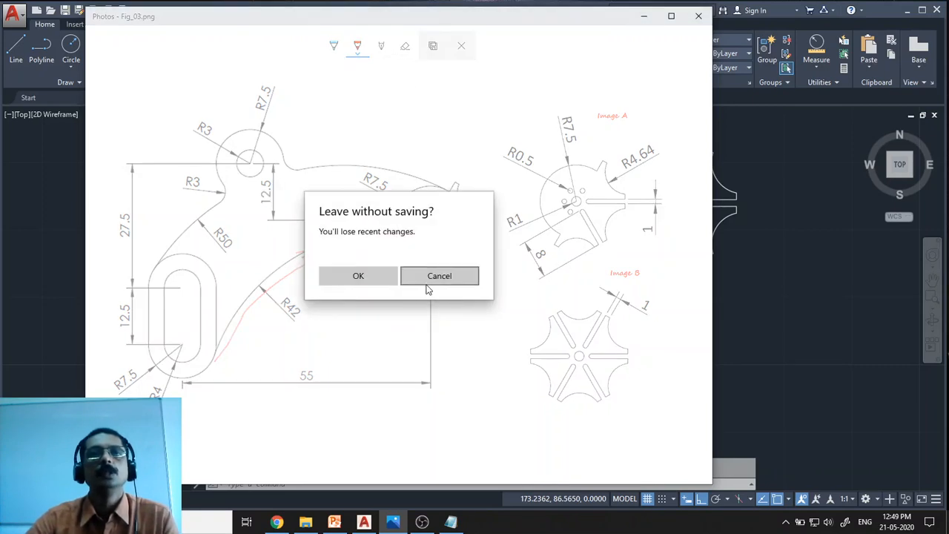
click(430, 281)
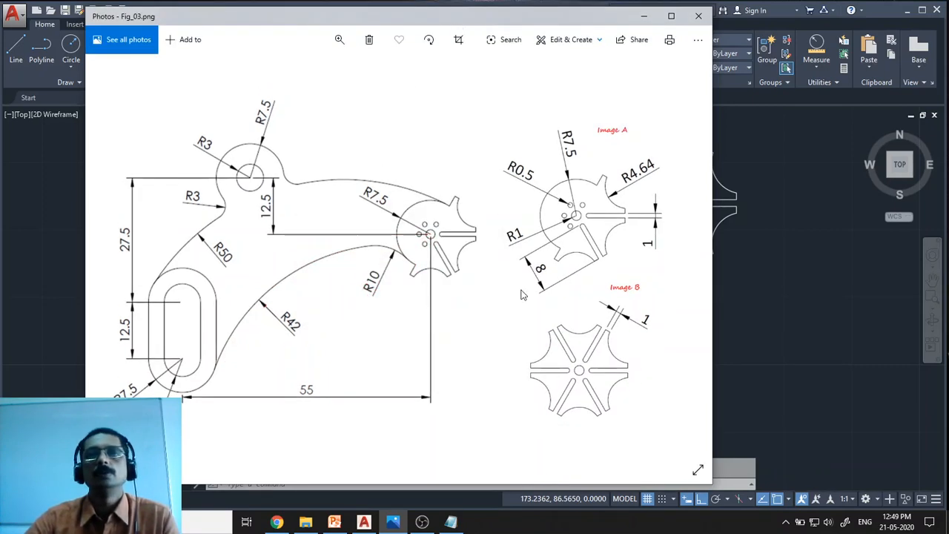
click(645, 21)
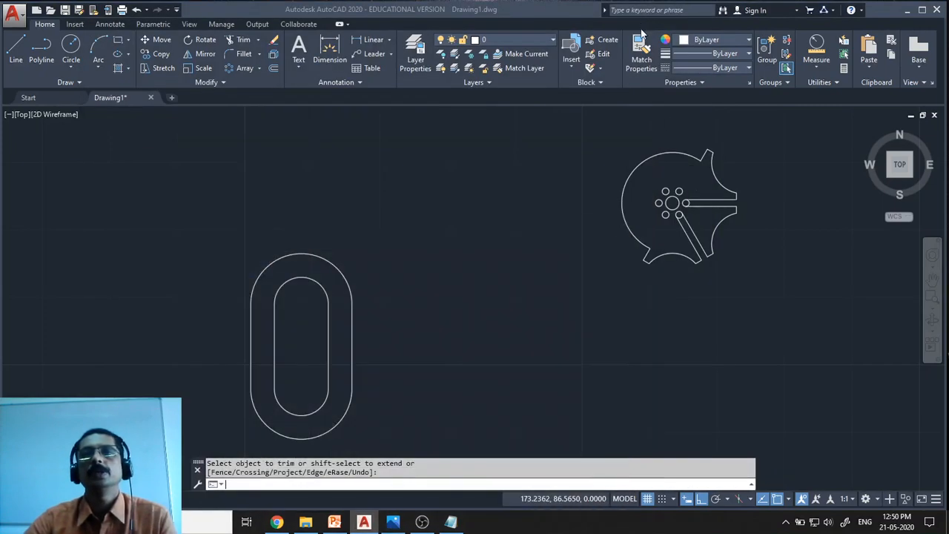
- Draw a vertical line about 17.8 long straight down from the hub's center
scroll(707, 220, up, 6)
scroll(707, 220, down, 4)
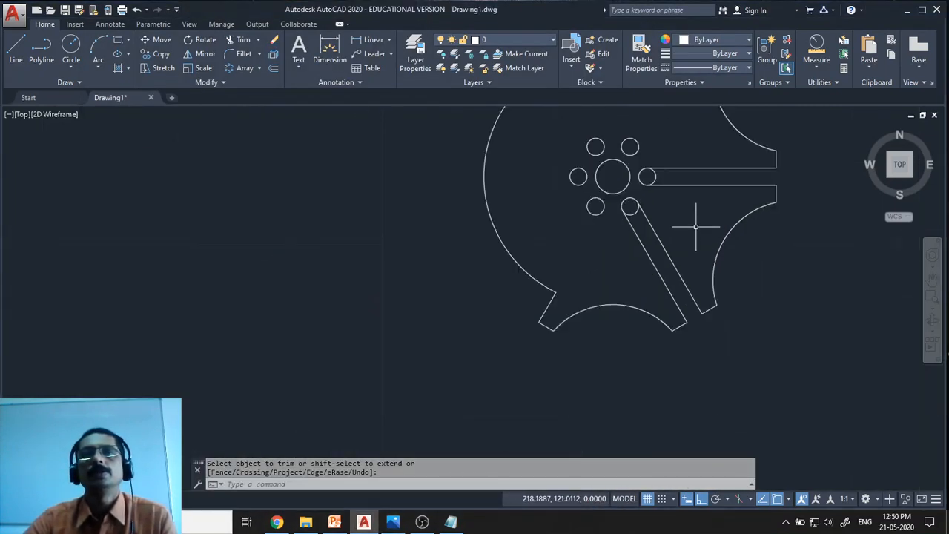
middle_drag(646, 228, 547, 283)
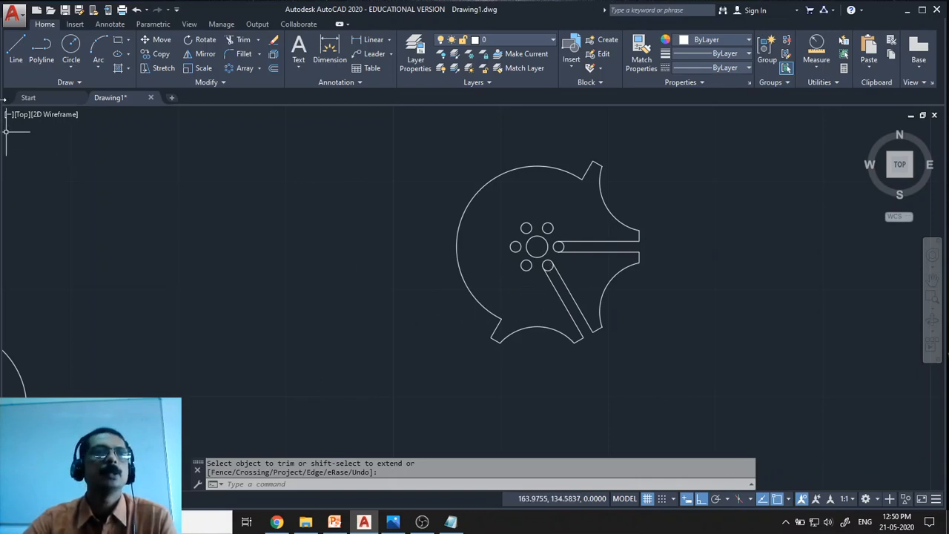
click(18, 47)
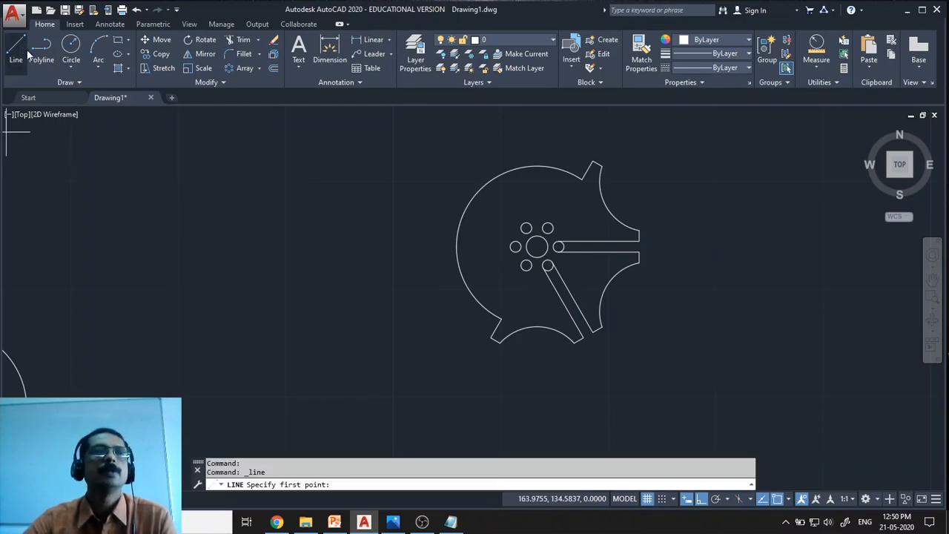
click(537, 246)
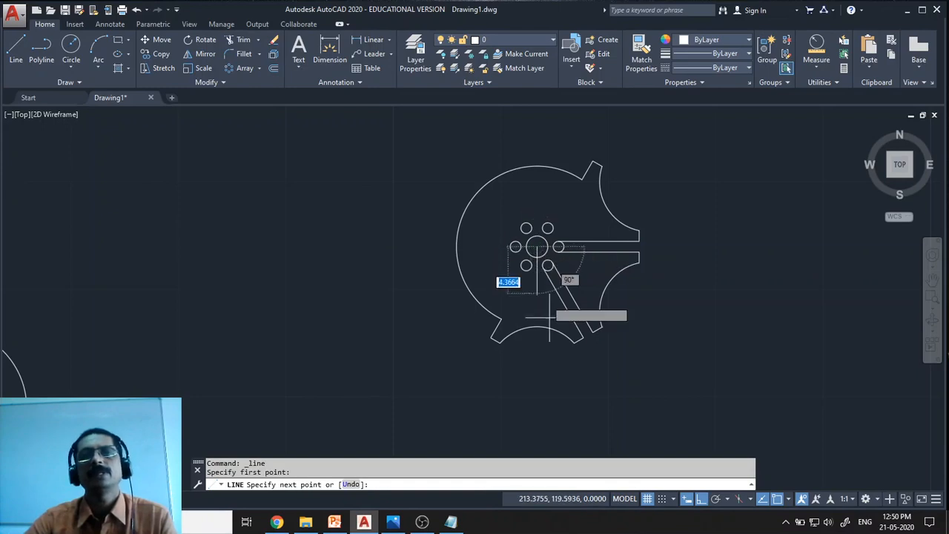
click(536, 437)
key(Return)
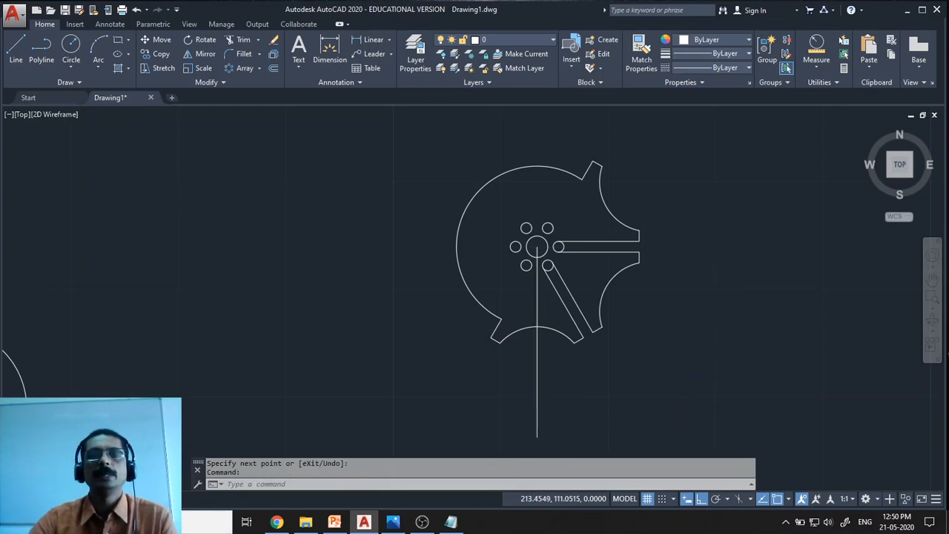
- Rotate the vertical line by -45 degrees about its upper end at the hub's center
click(537, 256)
click(537, 246)
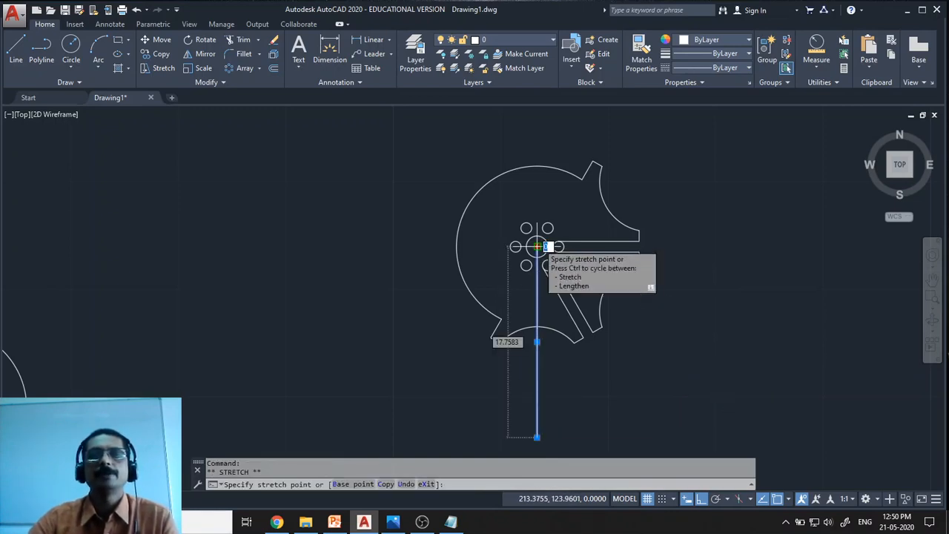
right_click(538, 246)
click(568, 322)
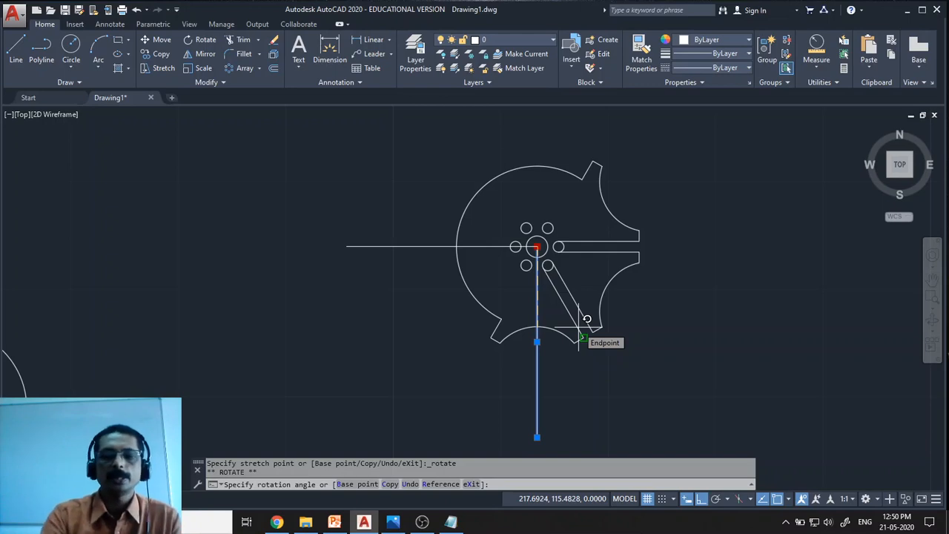
text(-)
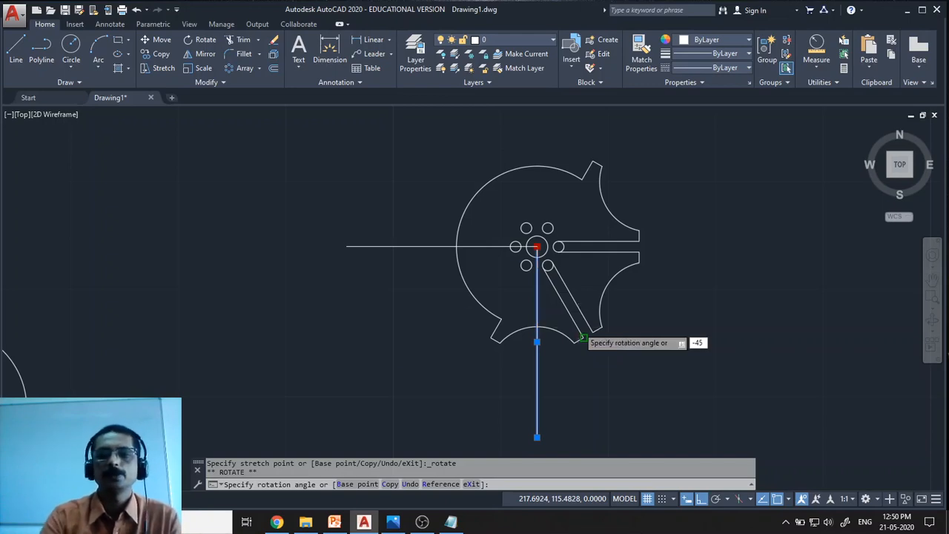
text(45)
key(Return)
key(Escape)
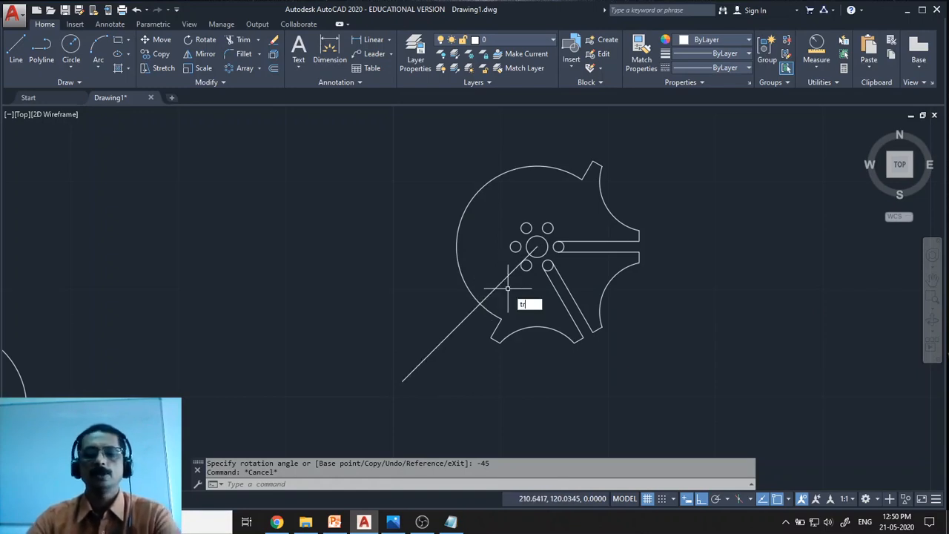
- Trim away the part of the diagonal line inside the hub, using the large hub arc as cutting edge
key(Return)
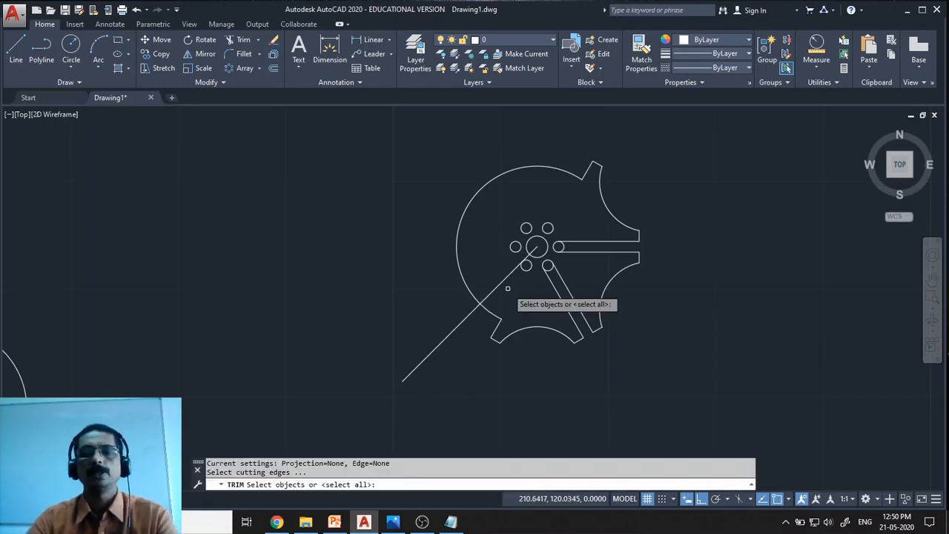
click(463, 279)
key(Return)
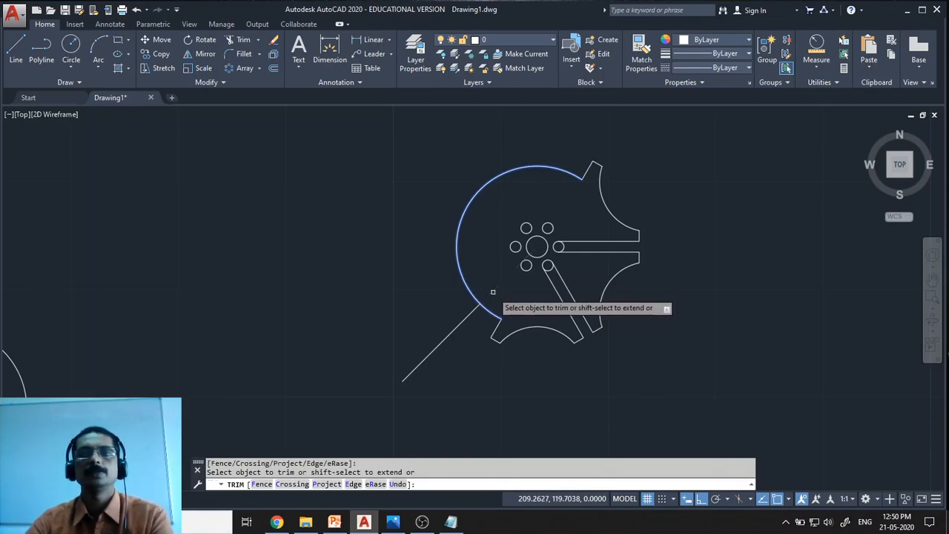
key(Return)
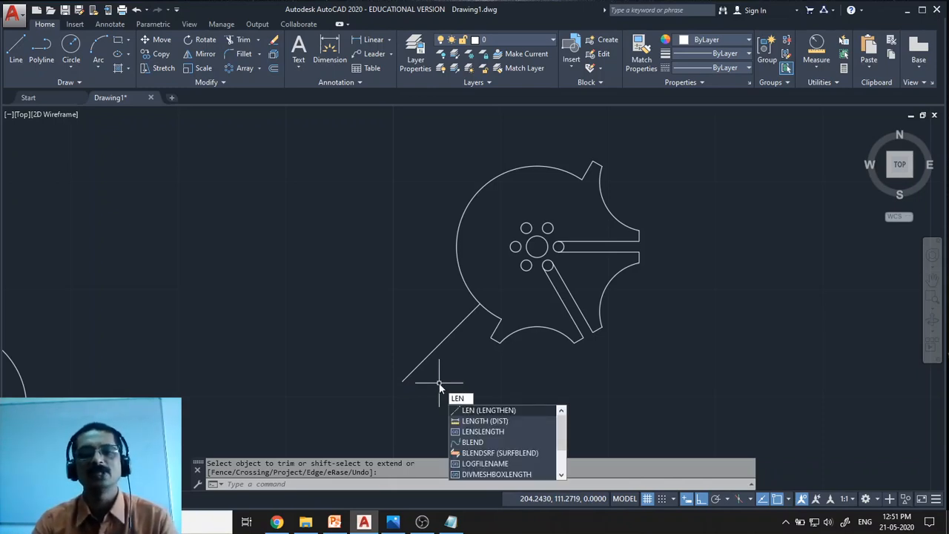
- Set the total length of the diagonal line to 10 with Lengthen, changing its lower outer end
key(Return)
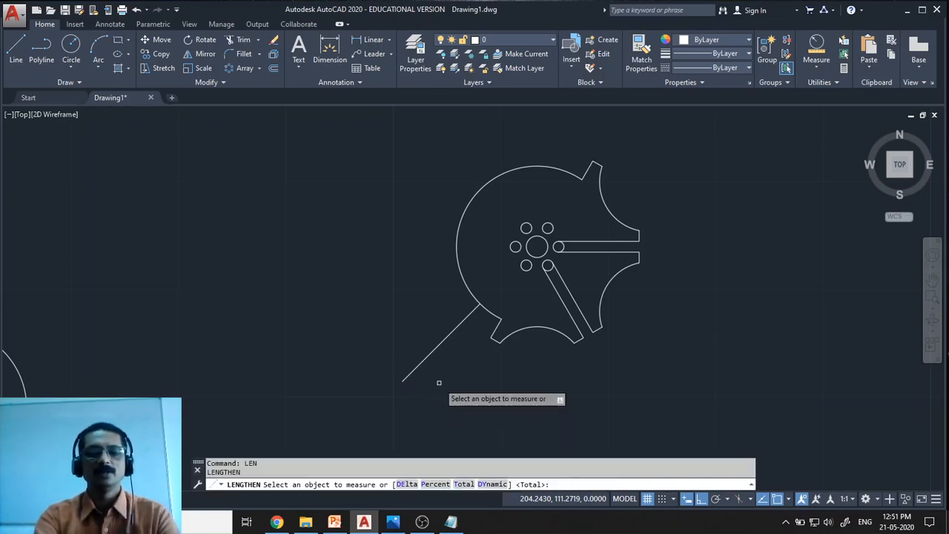
text(t)
key(Return)
text(10)
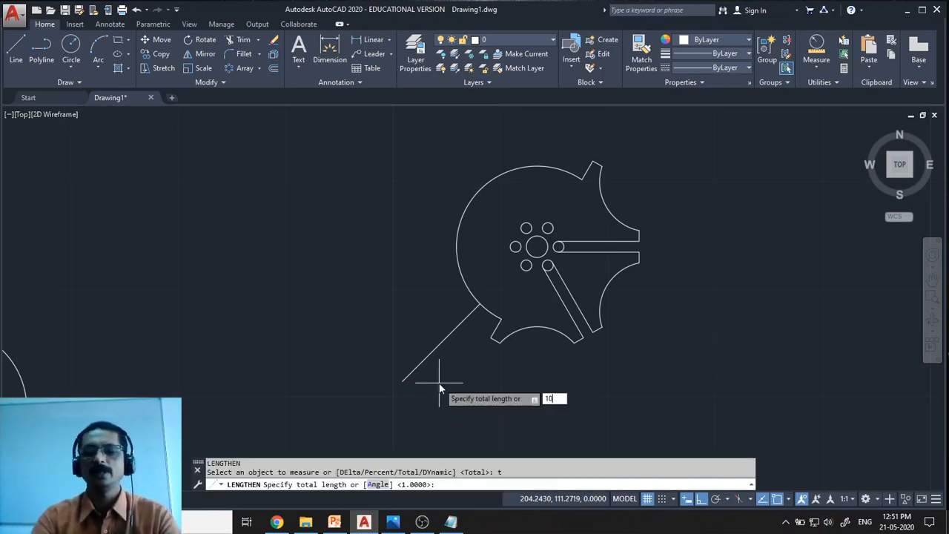
key(Return)
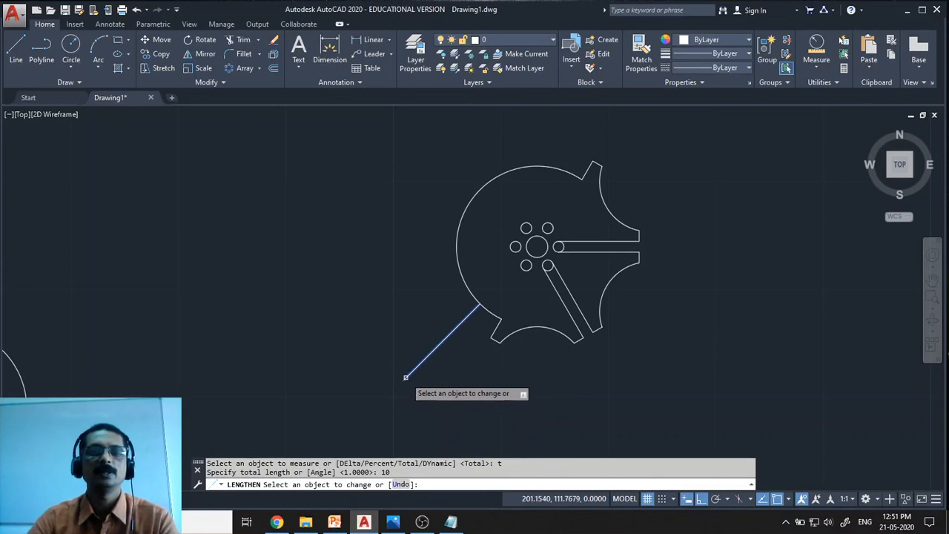
click(406, 377)
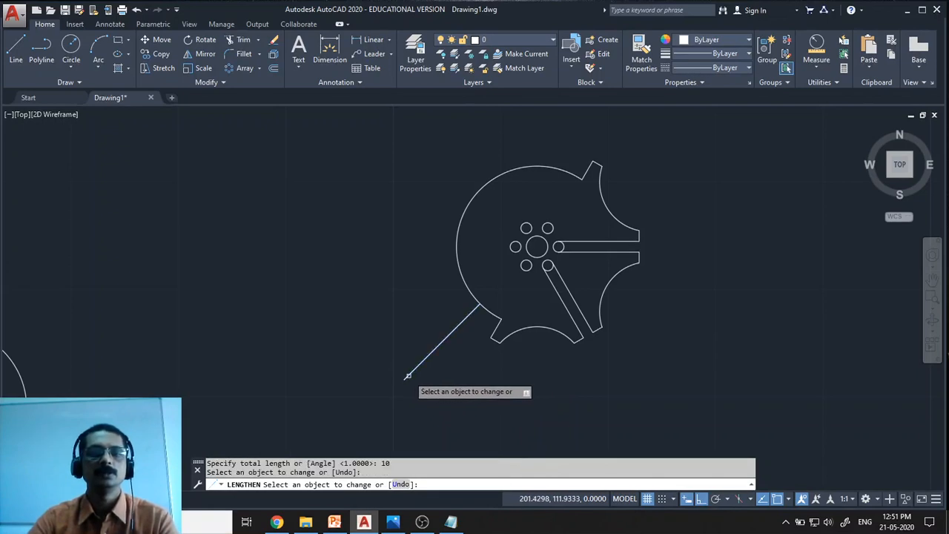
click(407, 376)
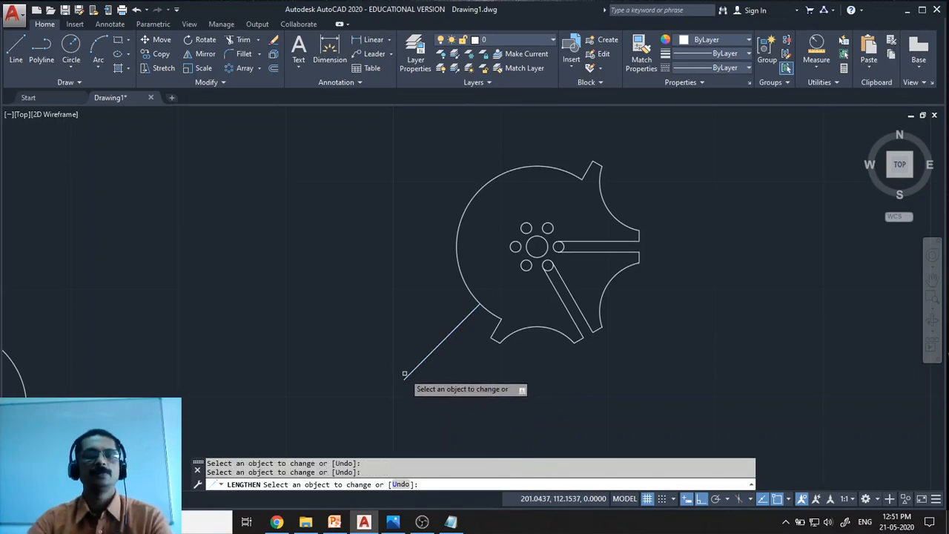
key(Escape)
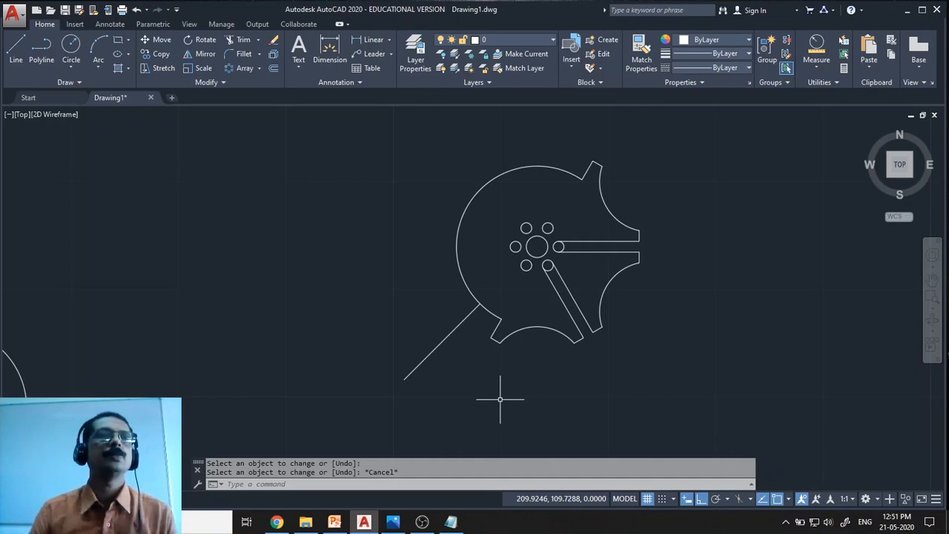
- Draw a circle of radius 10 centered on the lower end of the diagonal line
click(71, 46)
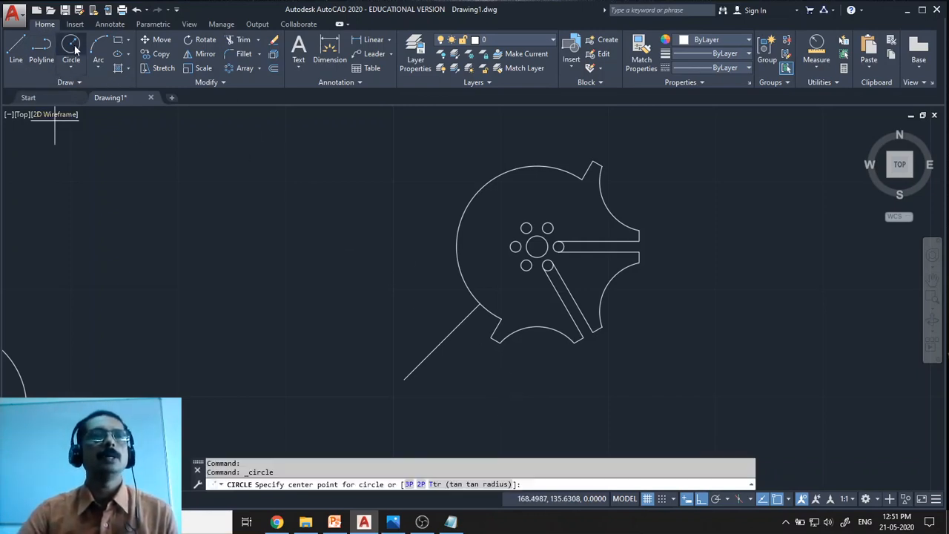
click(404, 379)
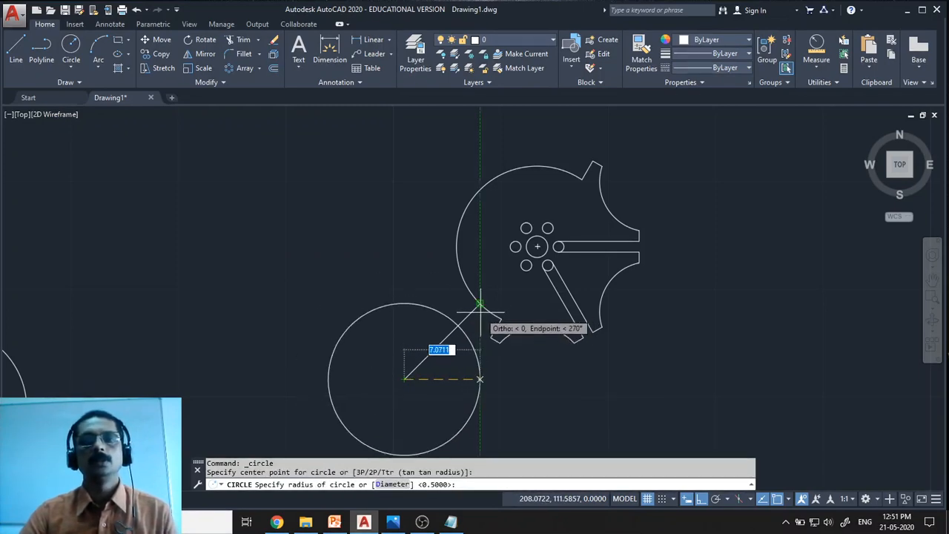
text(10)
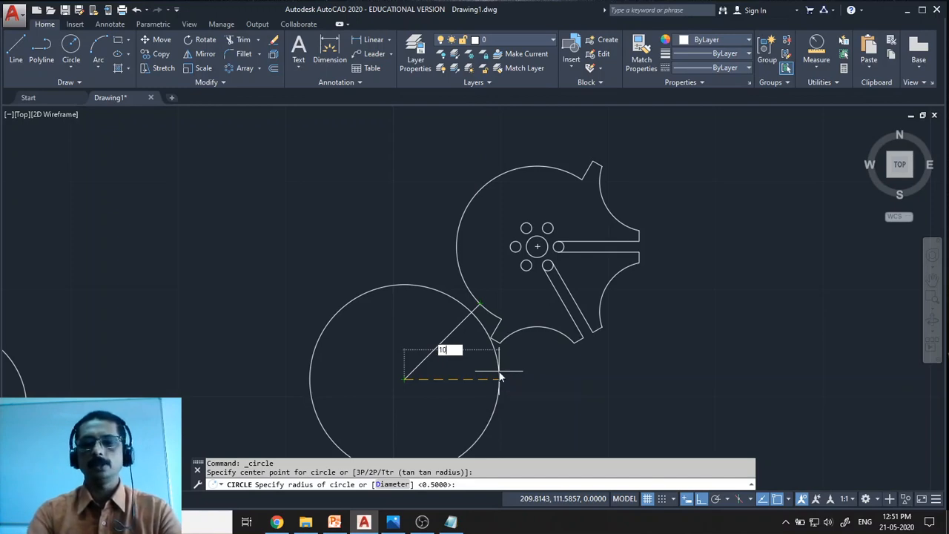
key(Return)
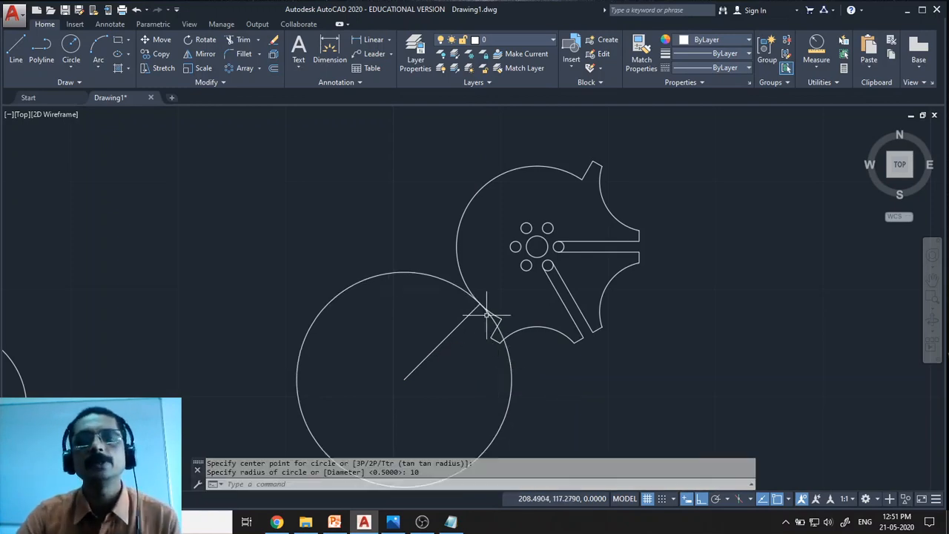
- Check where the R10 circle touches the hub arc and delete the diagonal construction line
scroll(501, 267, up, 4)
scroll(445, 374, down, 5)
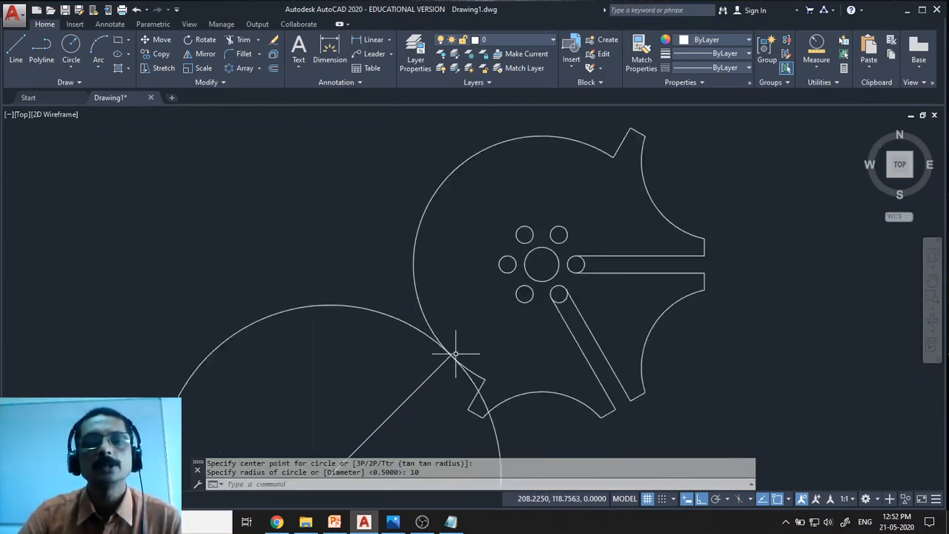
mouse_move(599, 418)
middle_down()
mouse_move(701, 267)
mouse_move(713, 294)
mouse_move(680, 339)
middle_up()
click(576, 306)
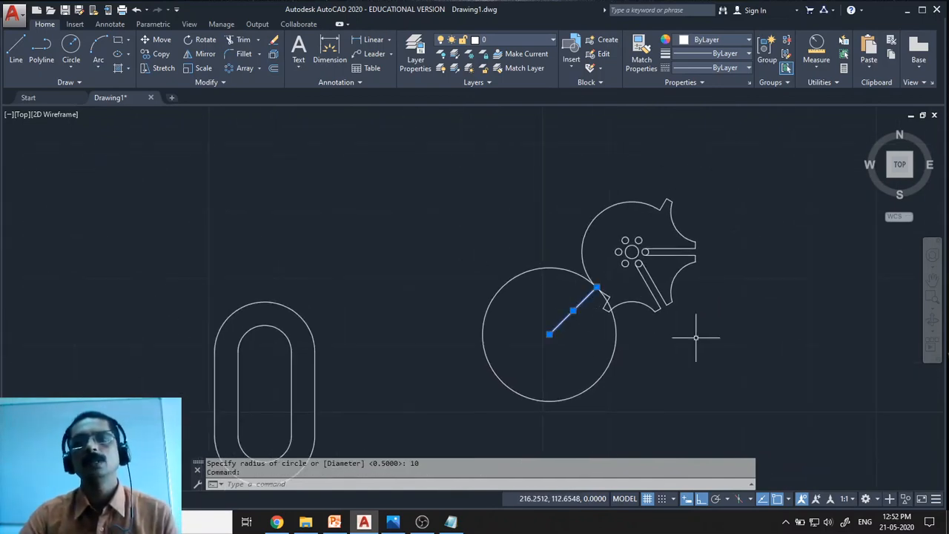
key(Delete)
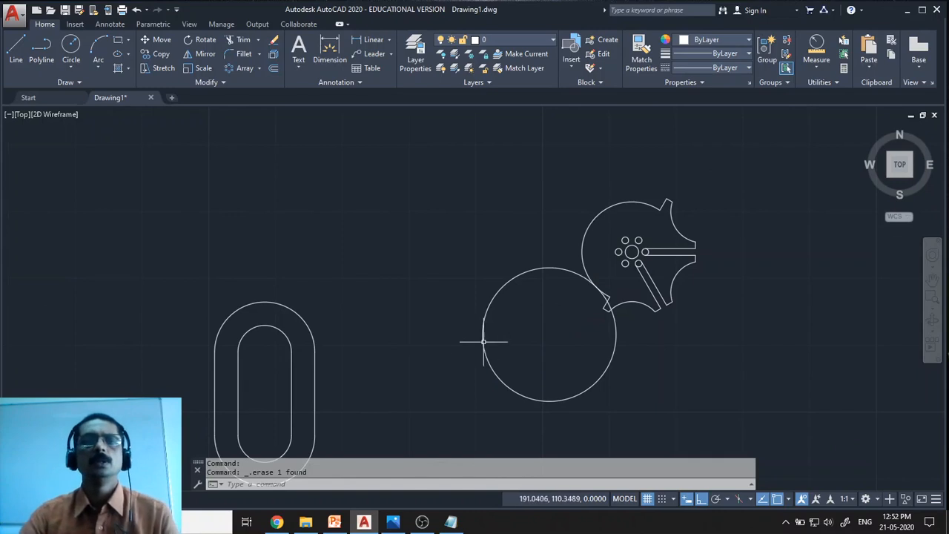
- Check the Fig_03 reference image, and draw a circle of radius 42 tangent to the outer slot outline's lower end and the top of the R10 circle
mouse_move(485, 339)
middle_down()
mouse_move(510, 261)
mouse_move(520, 285)
mouse_move(588, 282)
mouse_move(555, 299)
middle_up()
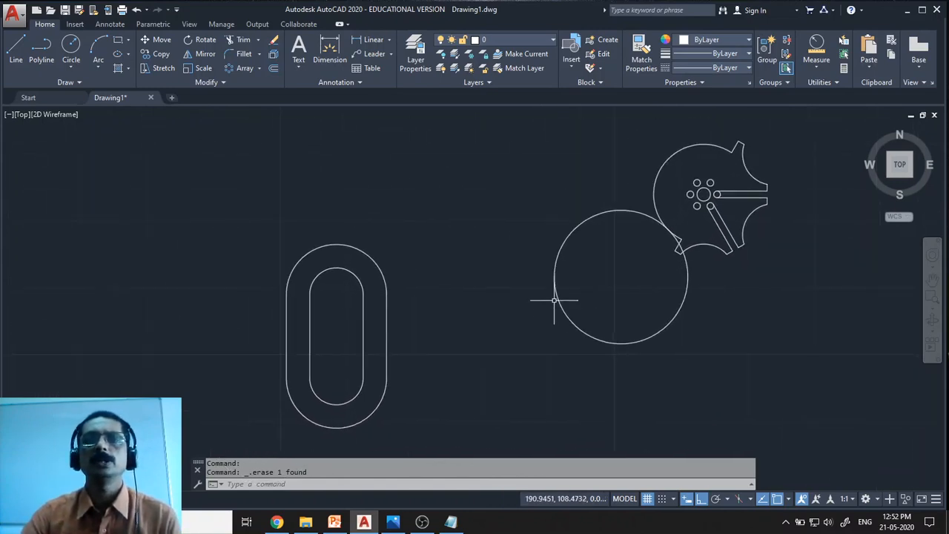
click(393, 522)
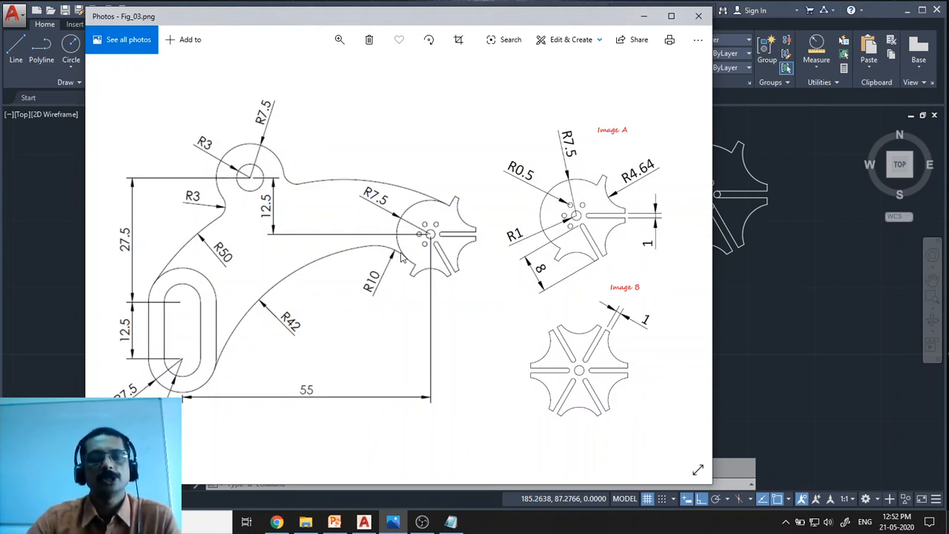
click(643, 17)
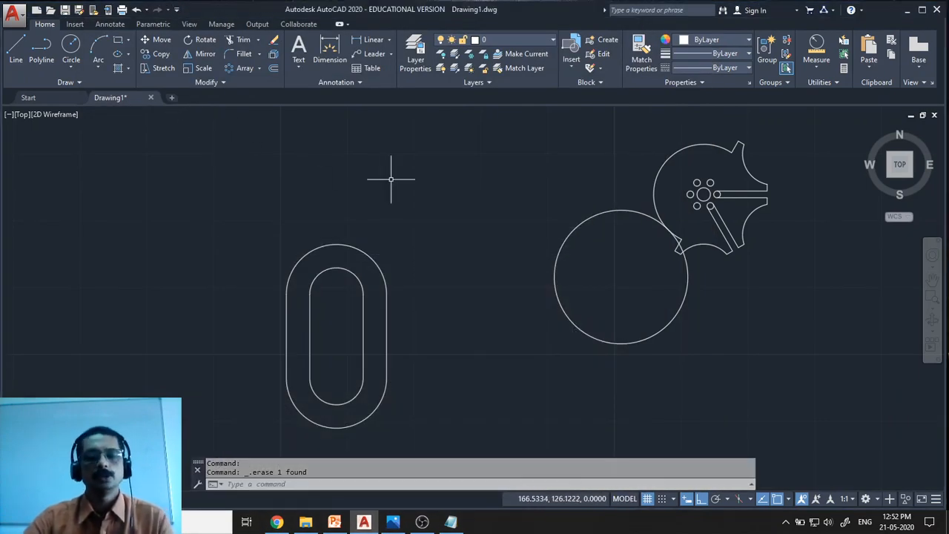
text(C)
key(Return)
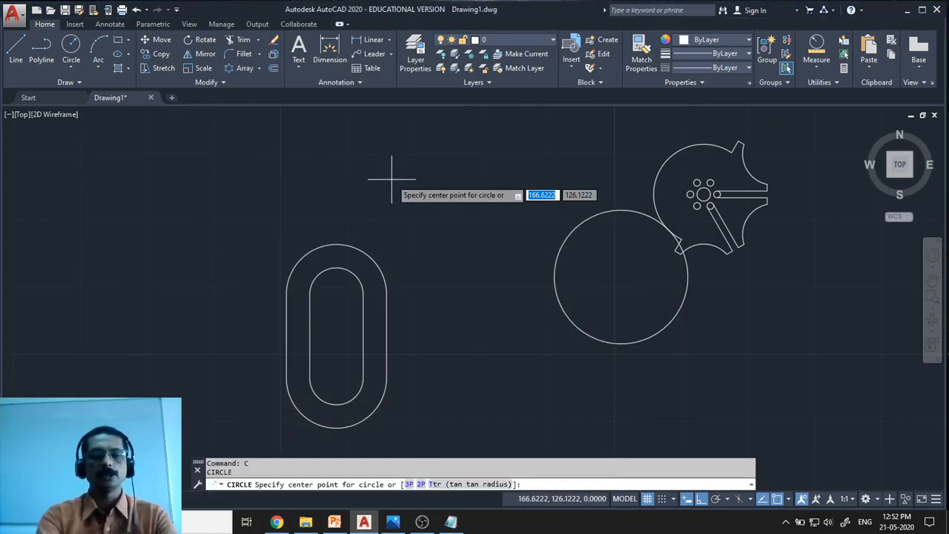
text(ttr)
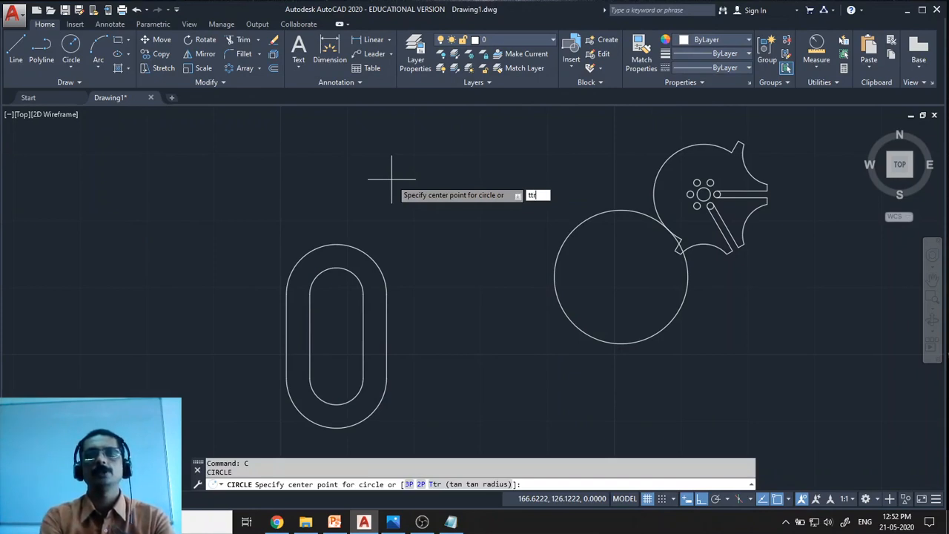
key(Return)
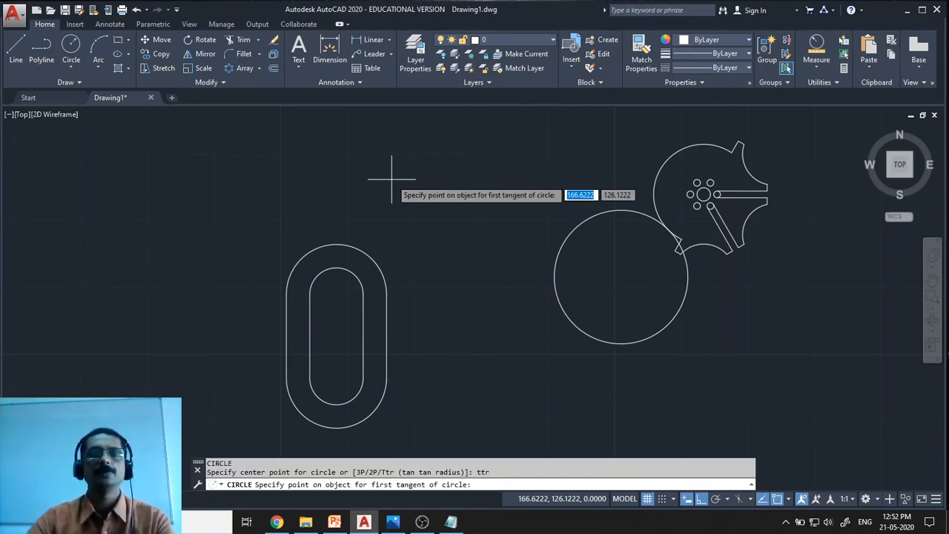
click(377, 407)
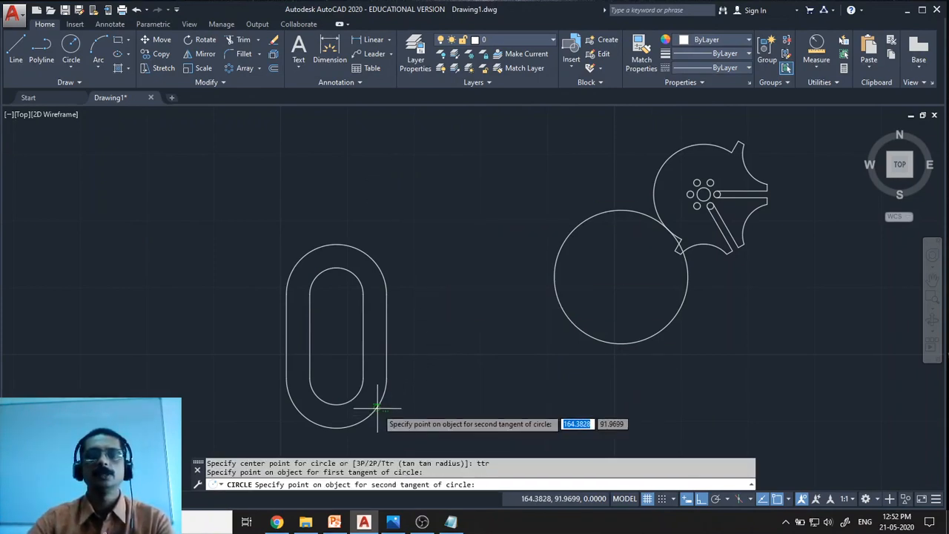
click(612, 211)
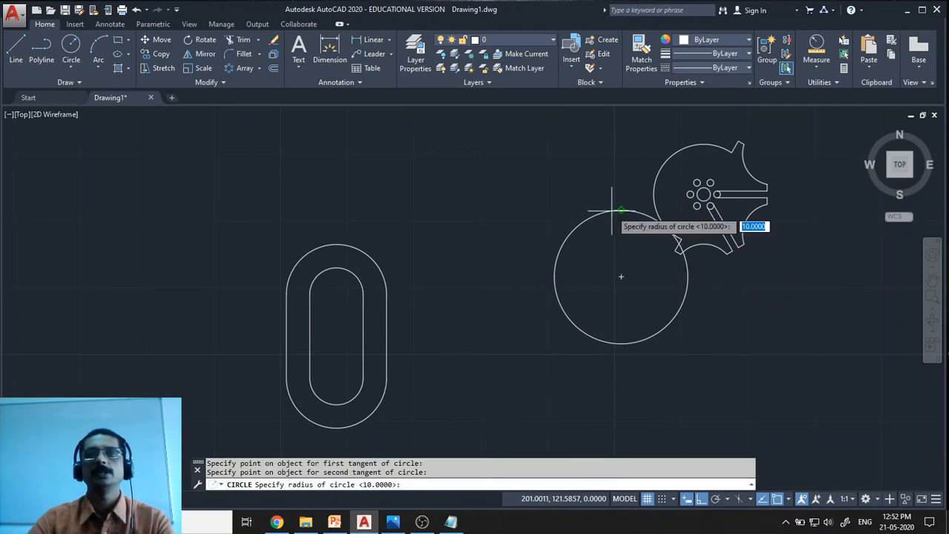
text(42)
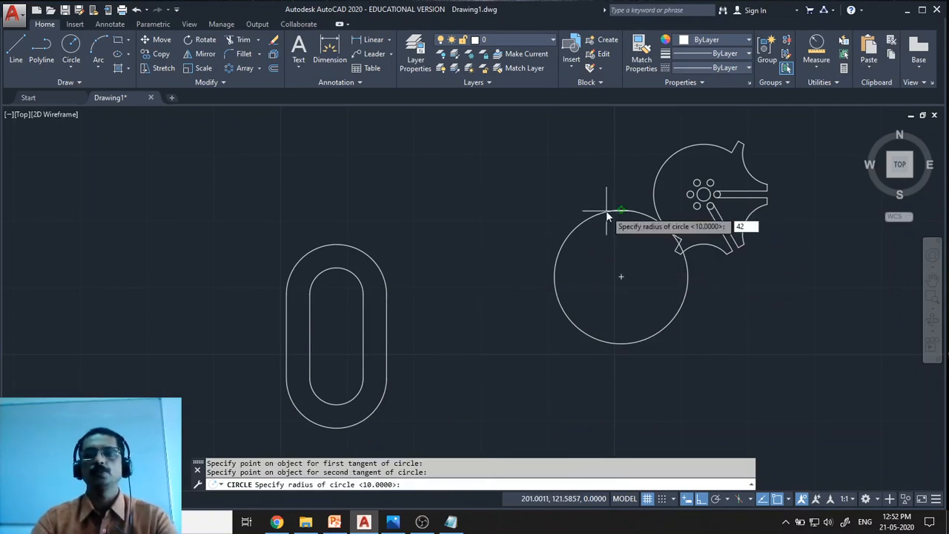
key(Return)
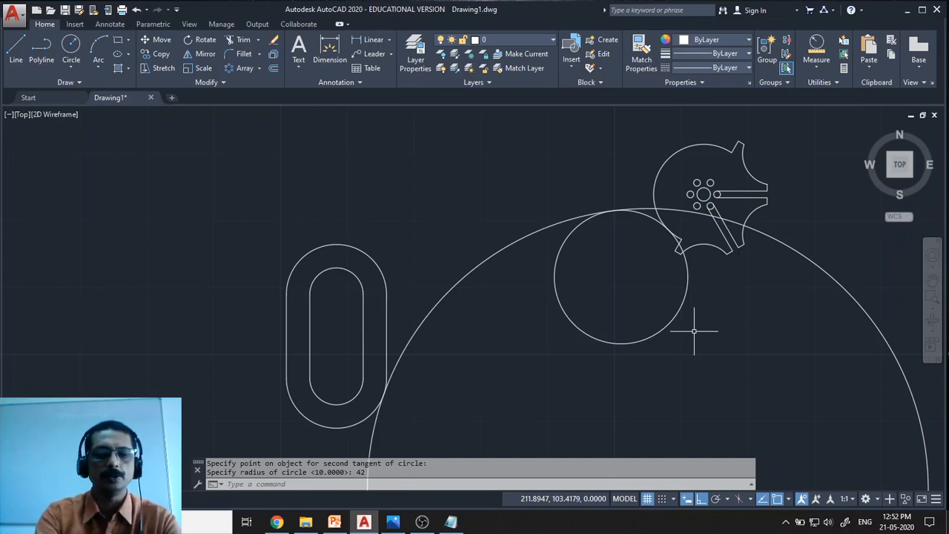
- Trim the R42 circle down to its upper-left arc, using the outer slot outline and the R10 circle as cutting edges
text(tr)
key(Return)
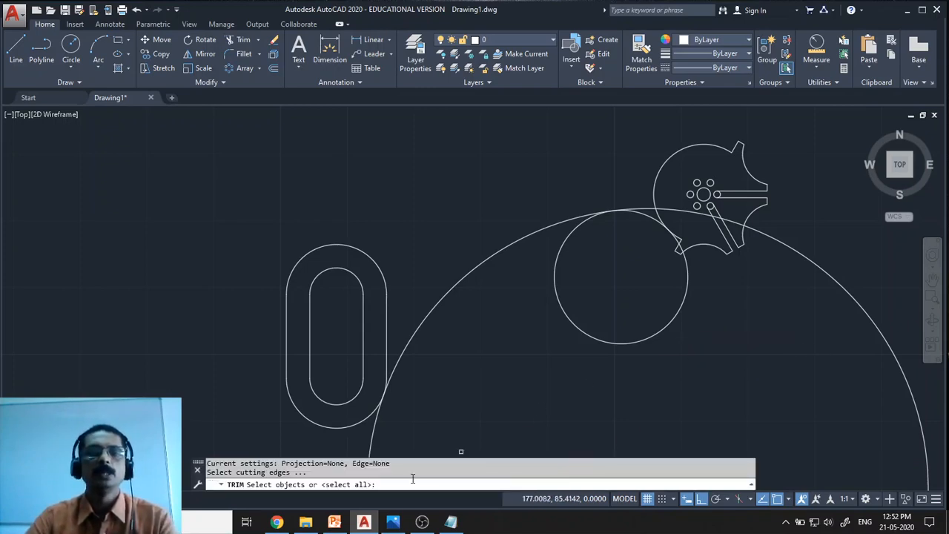
click(332, 428)
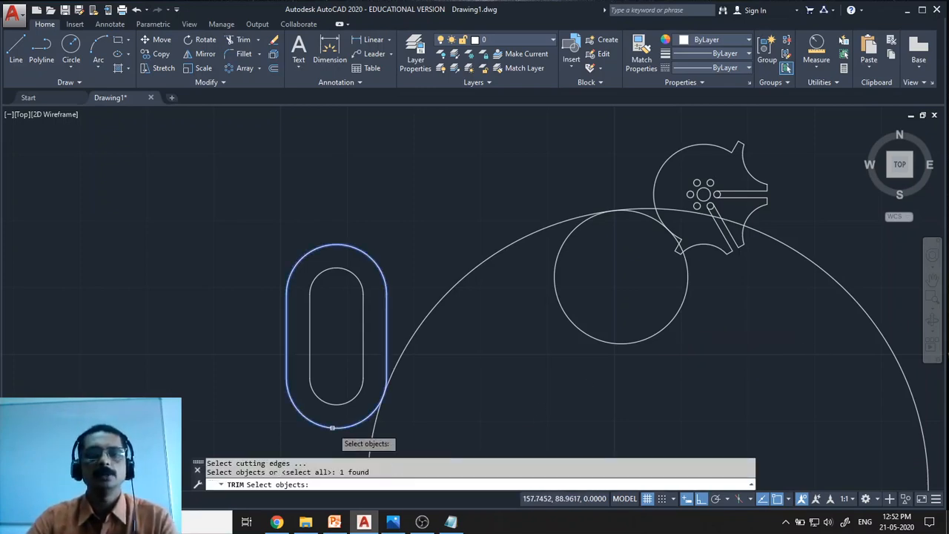
click(678, 312)
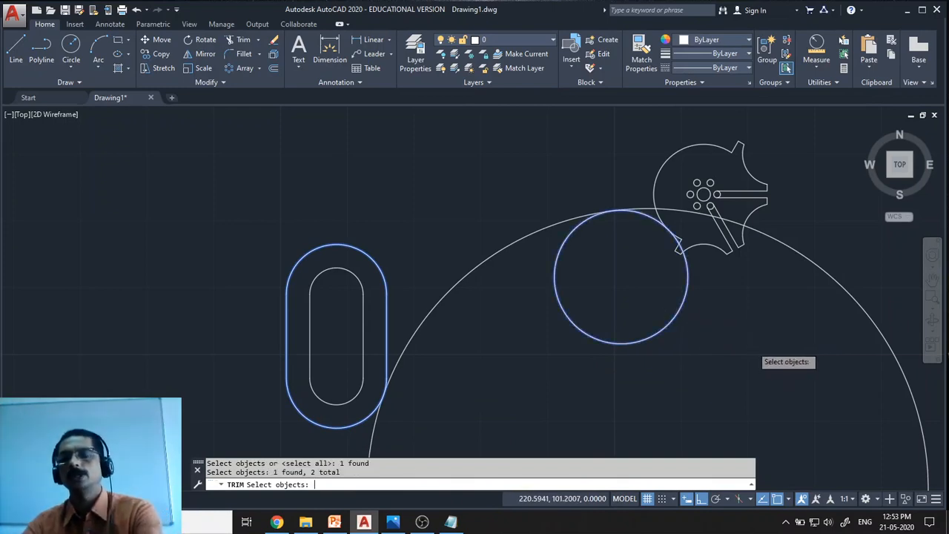
key(Return)
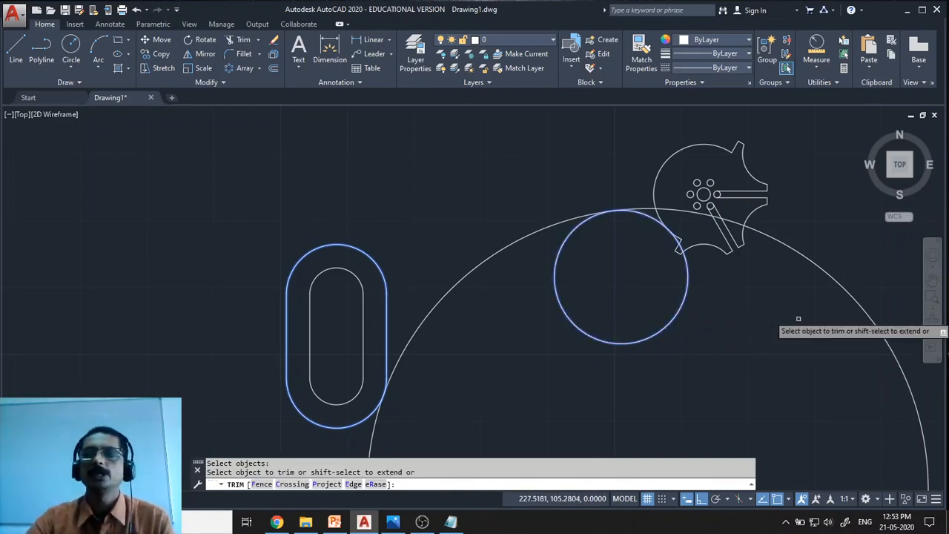
click(839, 280)
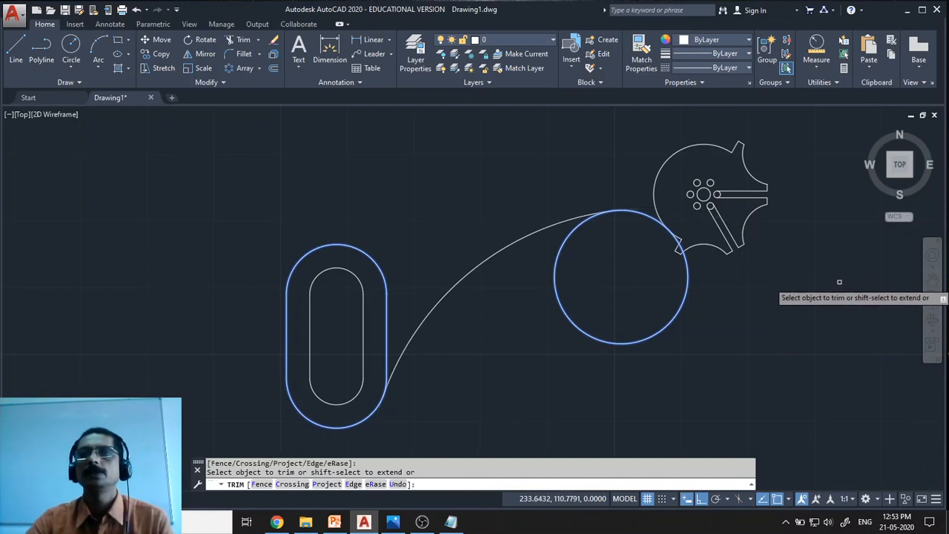
key(Return)
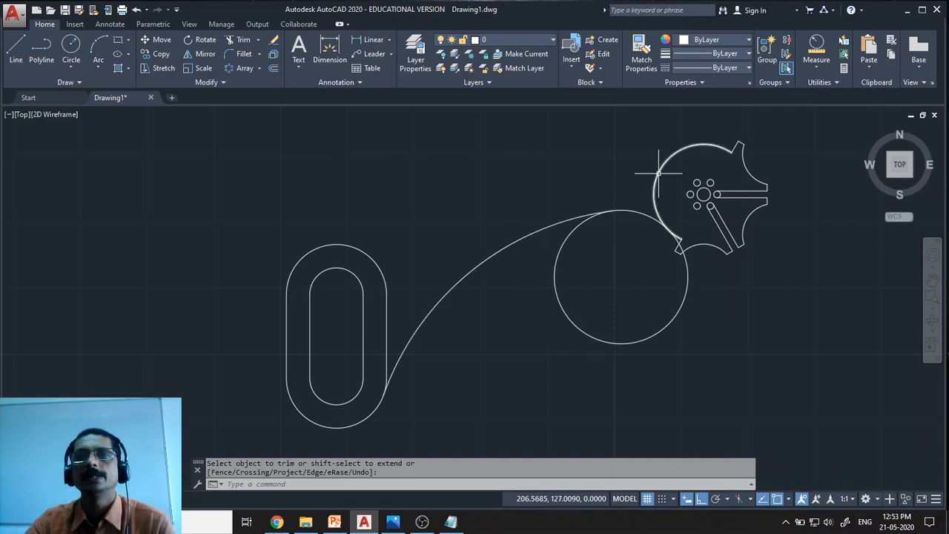
- Trim away the lower part of the R10 circle, using the R42 arc and the large hub arc as cutting edges
text(ts or)
key(Return)
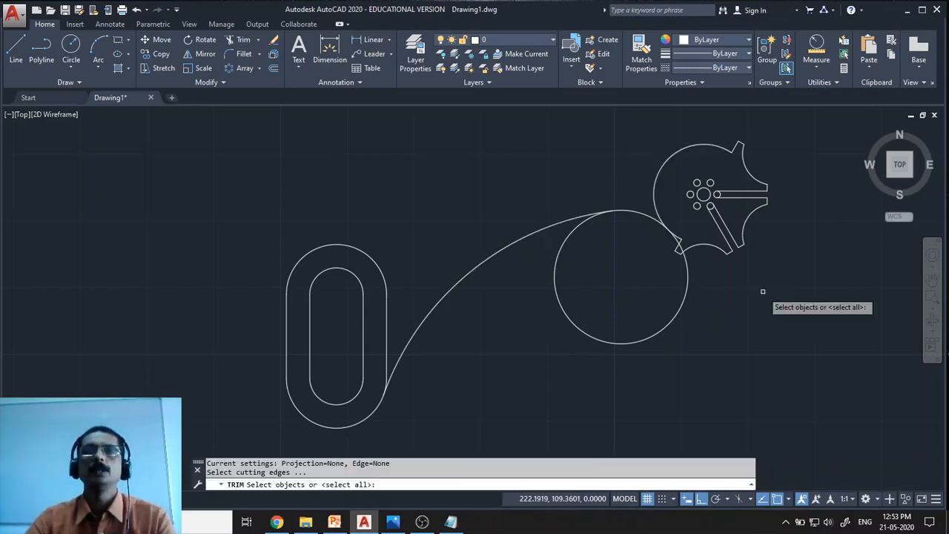
click(529, 240)
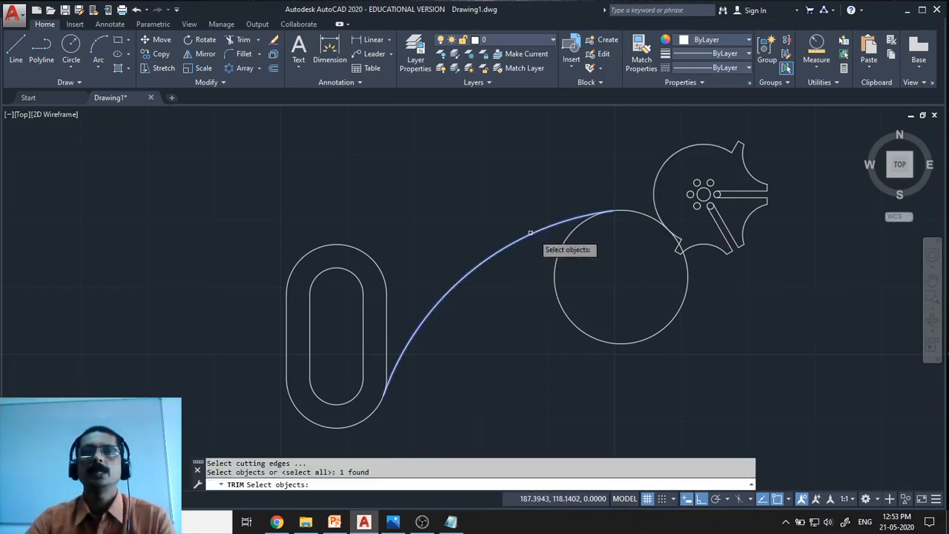
click(657, 179)
key(Return)
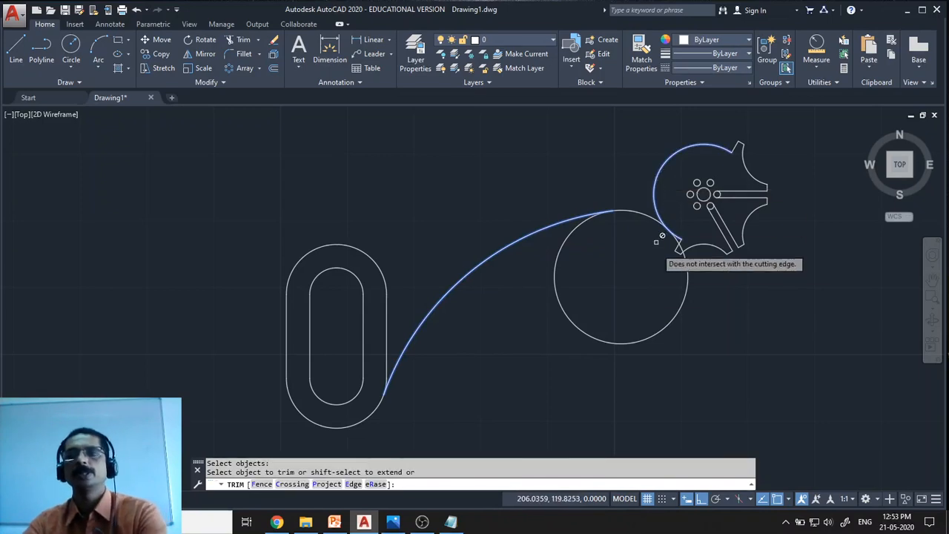
click(650, 337)
key(Return)
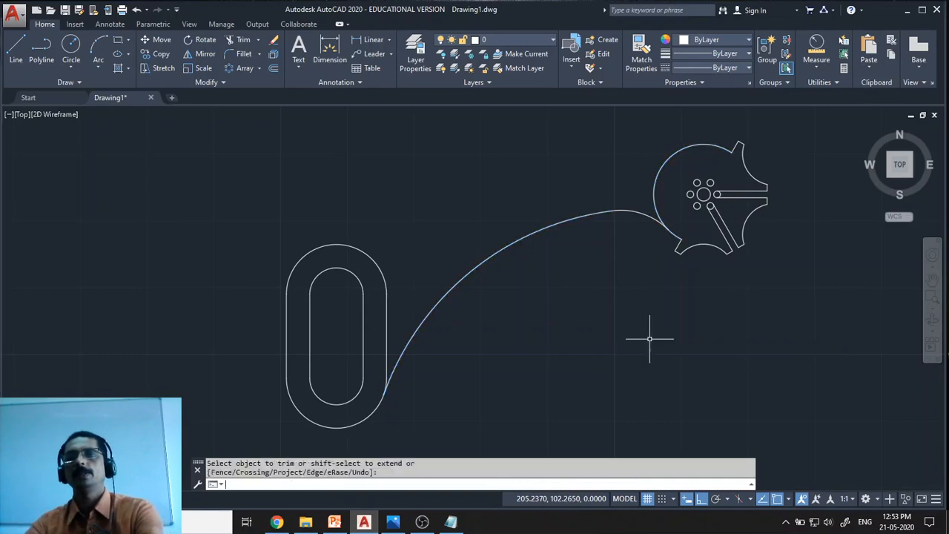
- Check the reference image, and draw a circle of radius 50 tangent to the outer slot outline's upper end and the top of the hub arc
mouse_move(619, 321)
middle_down()
mouse_move(627, 361)
mouse_move(615, 318)
mouse_move(608, 322)
middle_up()
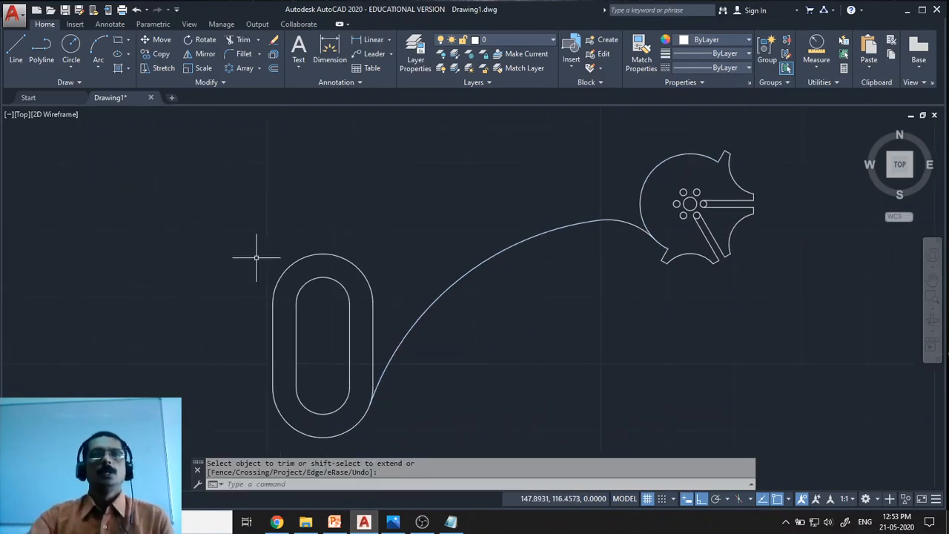
click(393, 522)
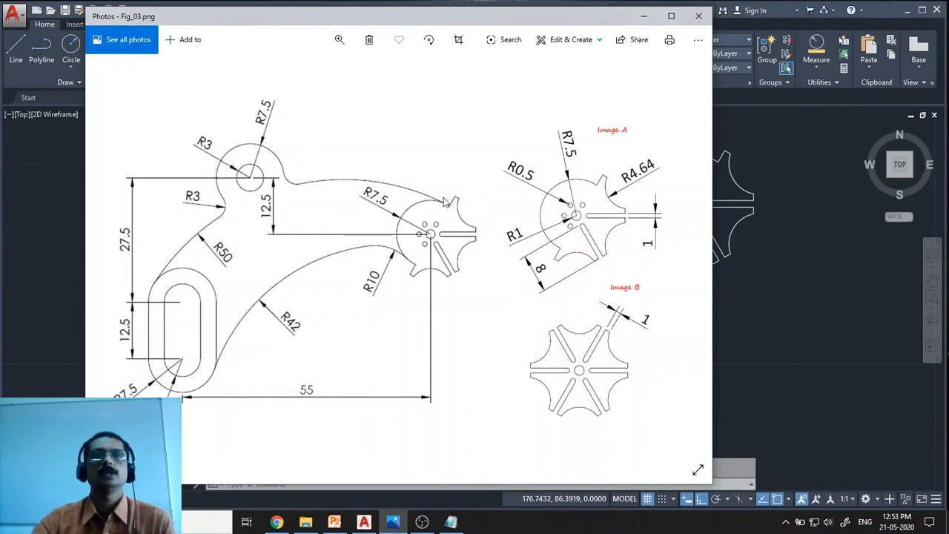
click(644, 16)
text(c)
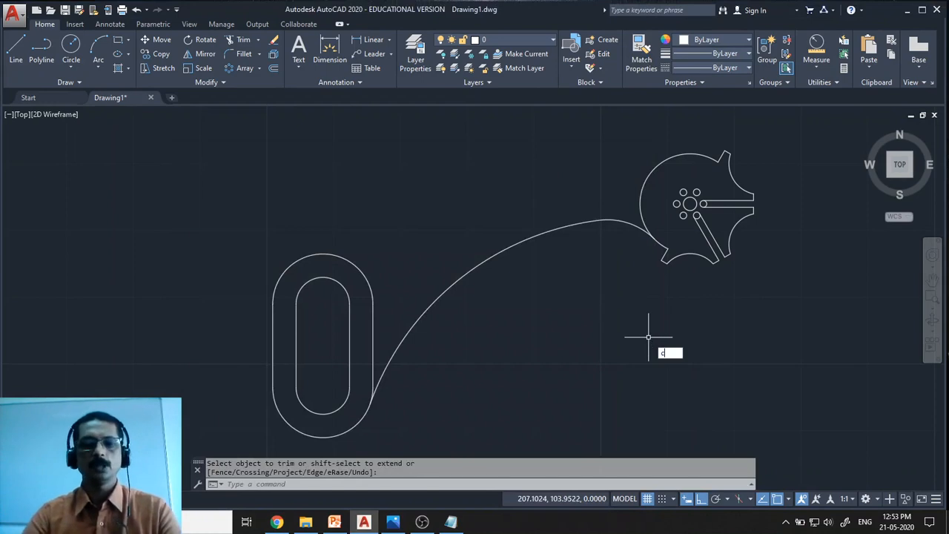
key(Return)
text(ttr)
key(Return)
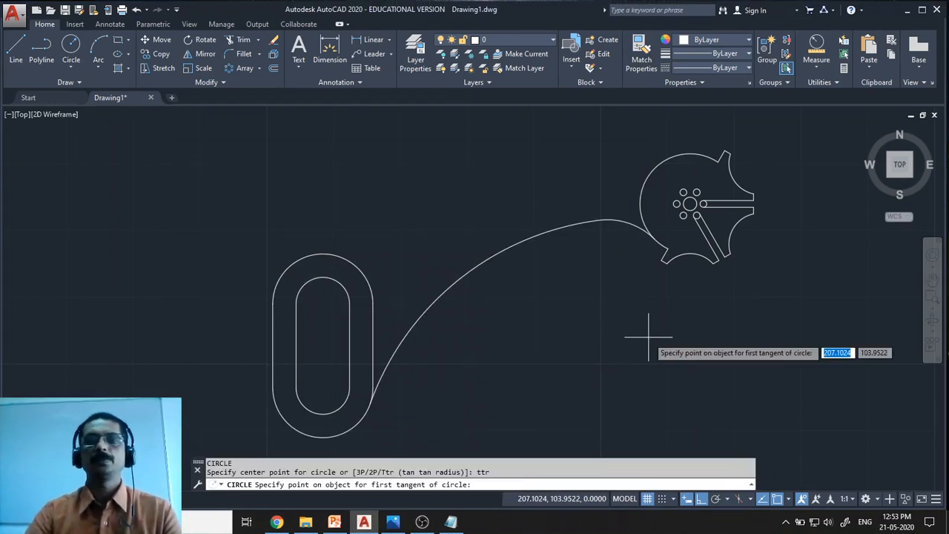
click(281, 271)
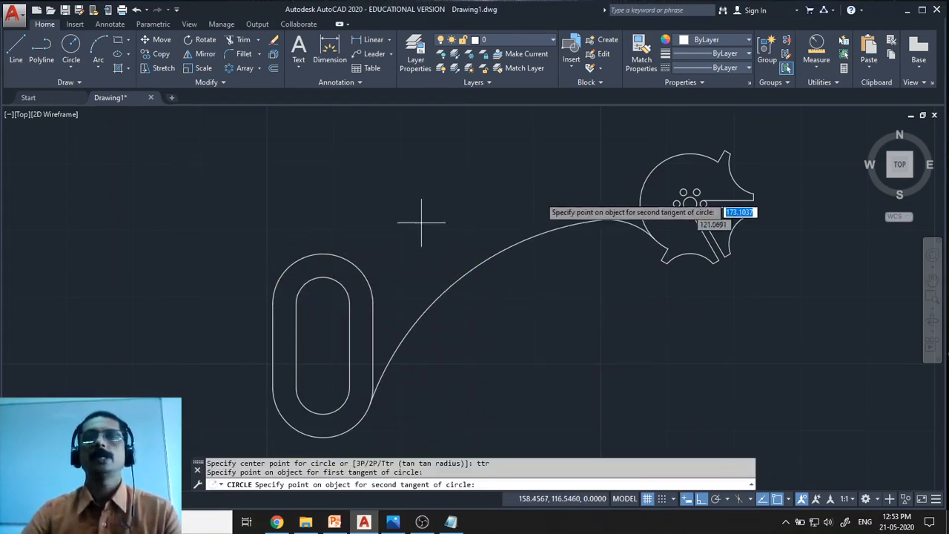
click(704, 155)
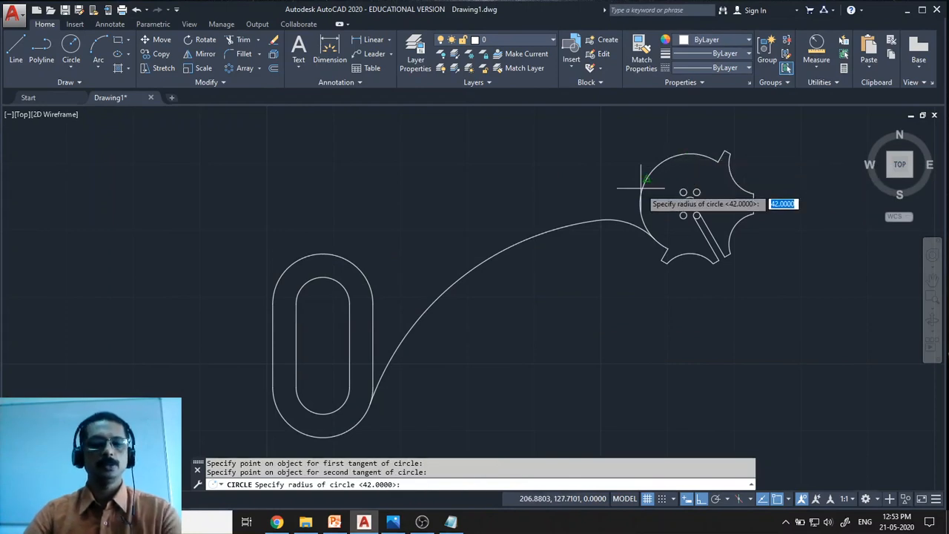
text(50)
key(Return)
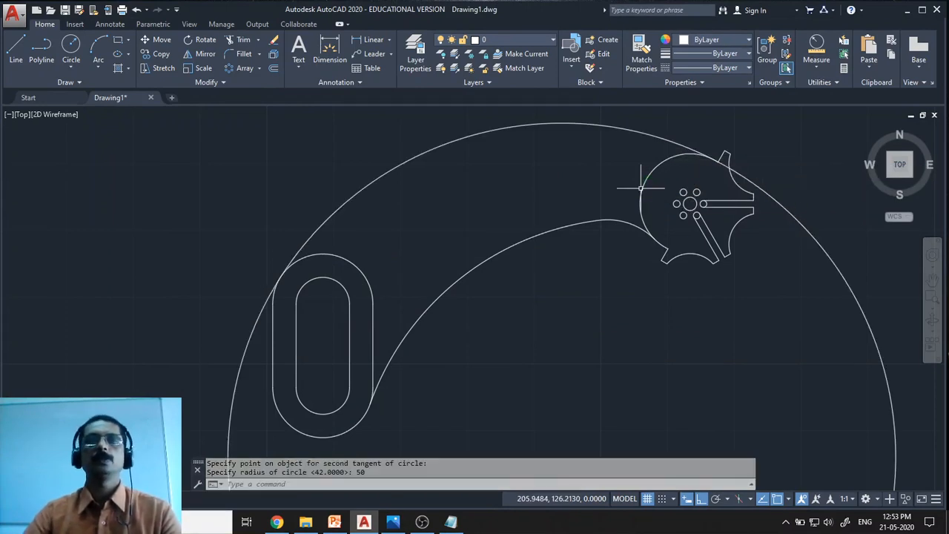
- Trim the R50 circle down to its upper arc, using the outer slot outline and the hub arc as cutting edges
text(tr)
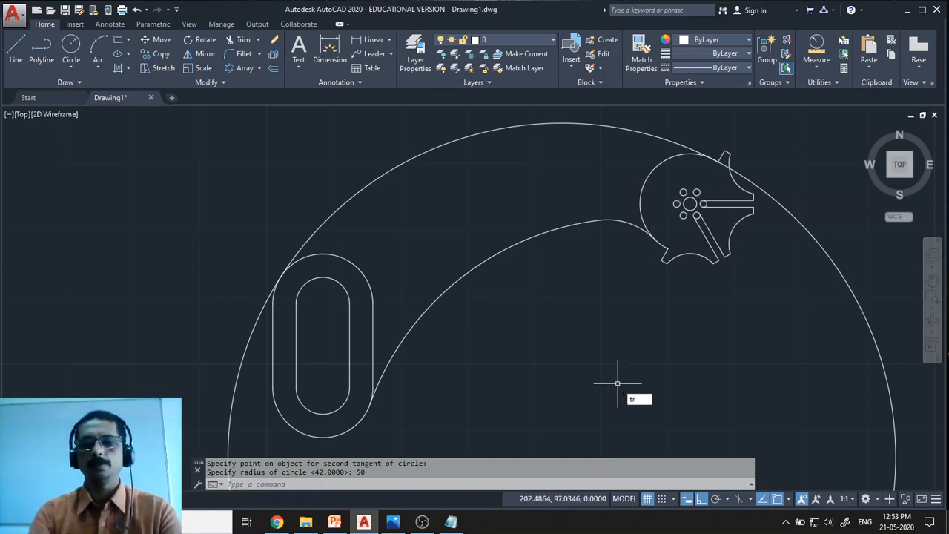
key(Return)
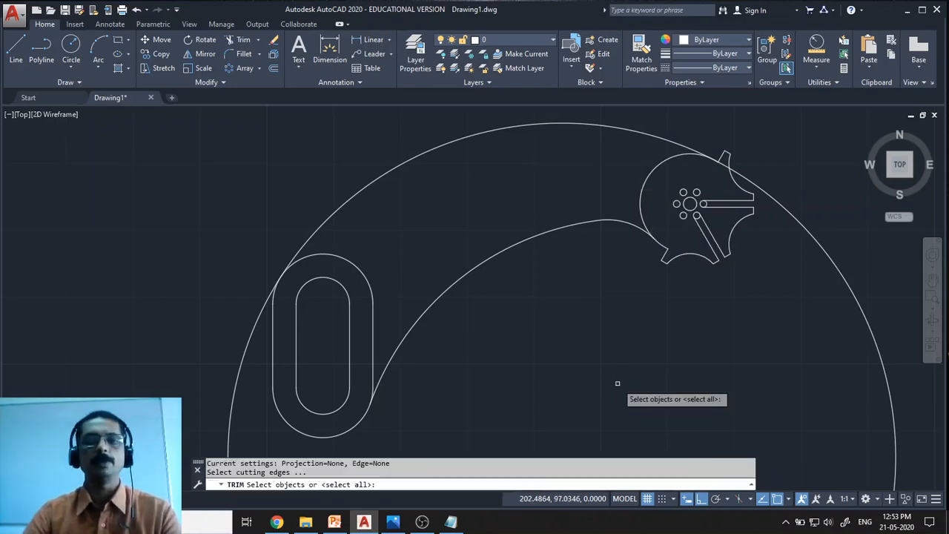
click(314, 257)
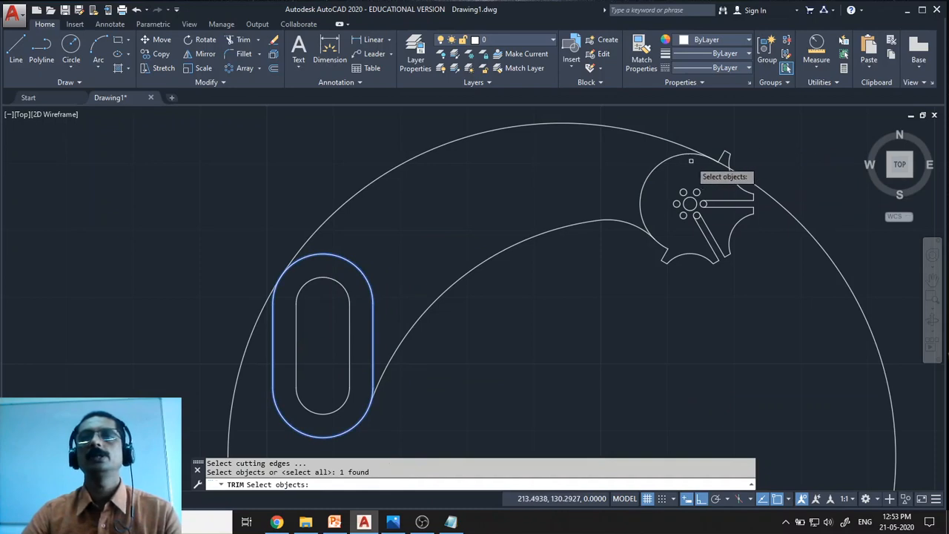
click(663, 161)
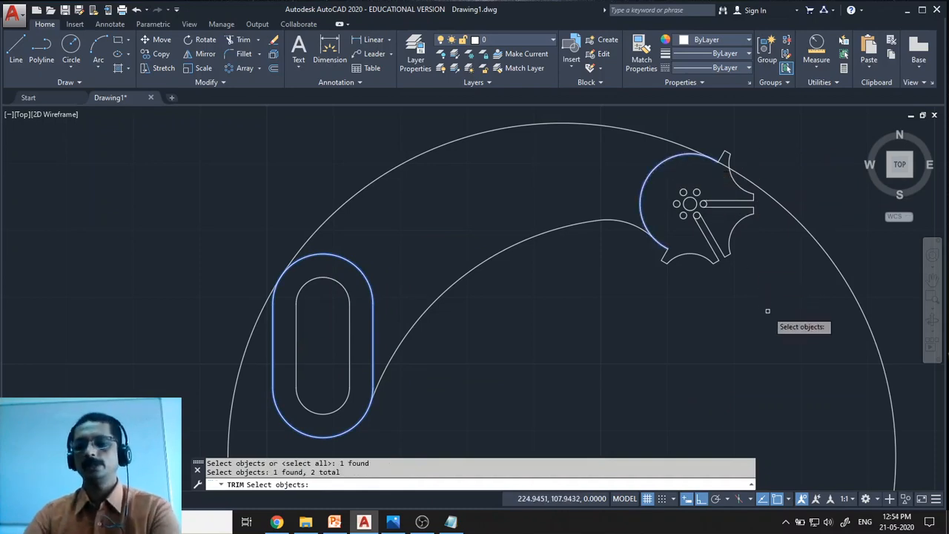
key(Return)
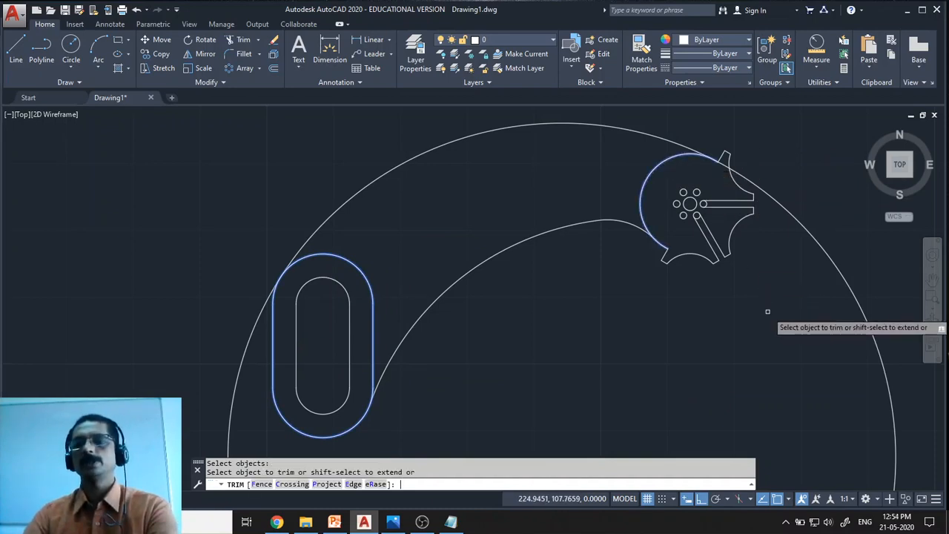
click(838, 268)
key(Return)
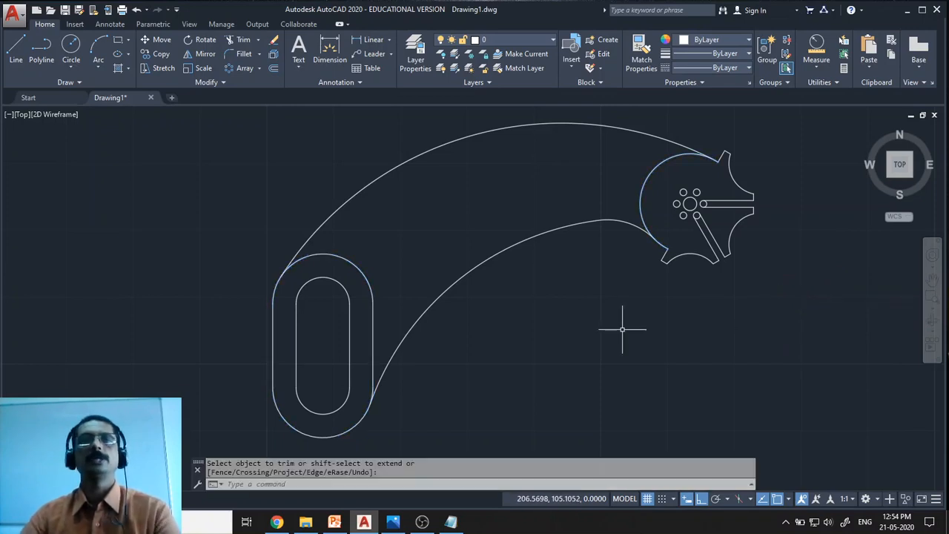
- Check the reference image, and draw construction lines from the hub centre, 40 units to the left and 12.5 units up
scroll(622, 329, down, 3)
mouse_move(597, 328)
middle_down()
mouse_move(514, 338)
mouse_move(515, 330)
mouse_move(613, 341)
mouse_move(593, 358)
middle_up()
scroll(514, 331, up, 3)
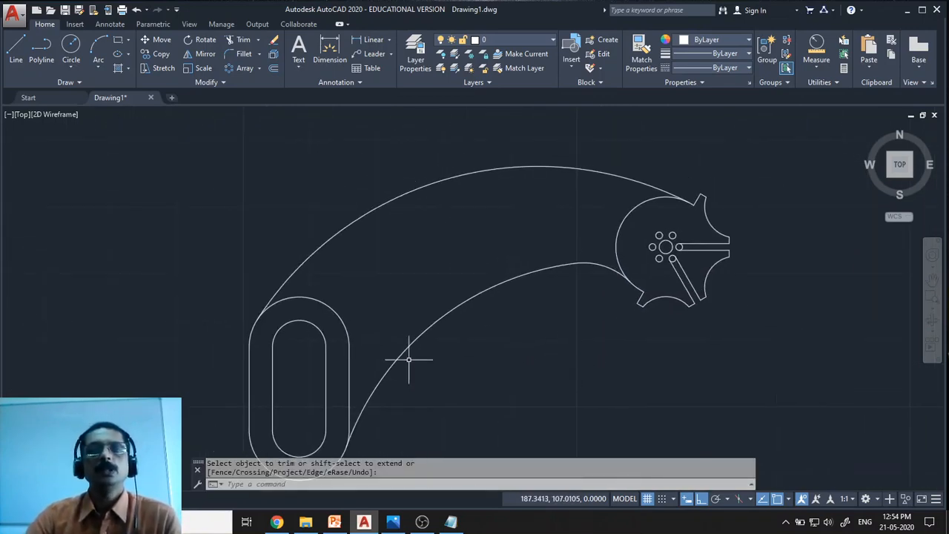
click(393, 523)
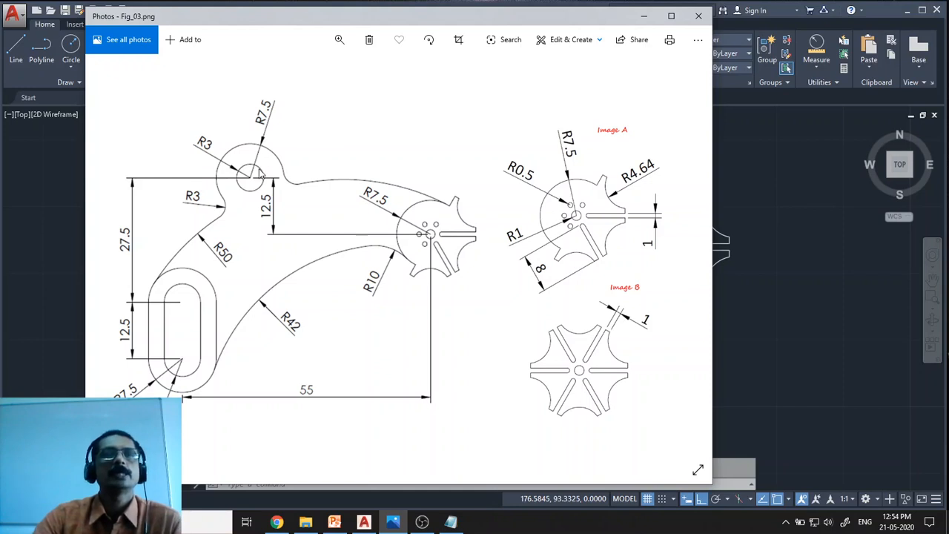
click(643, 17)
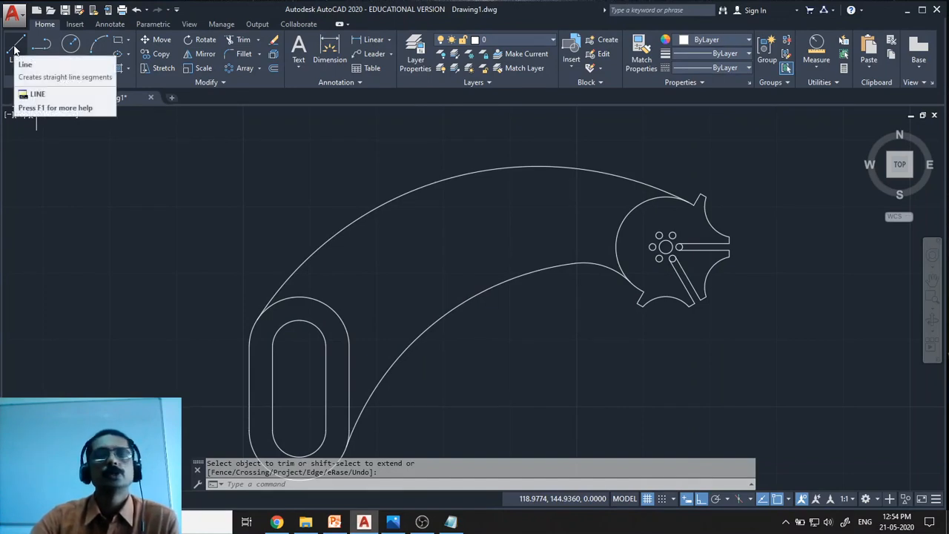
click(15, 49)
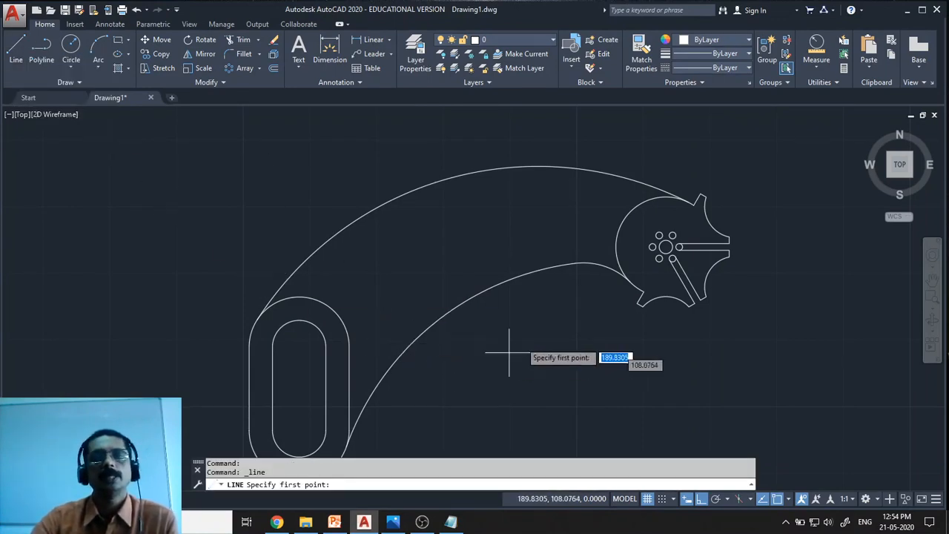
click(664, 246)
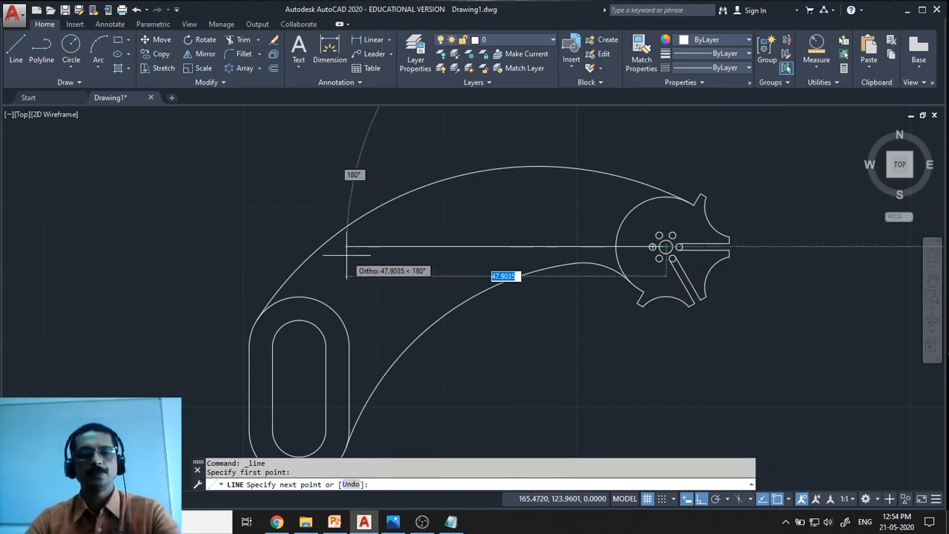
text(40)
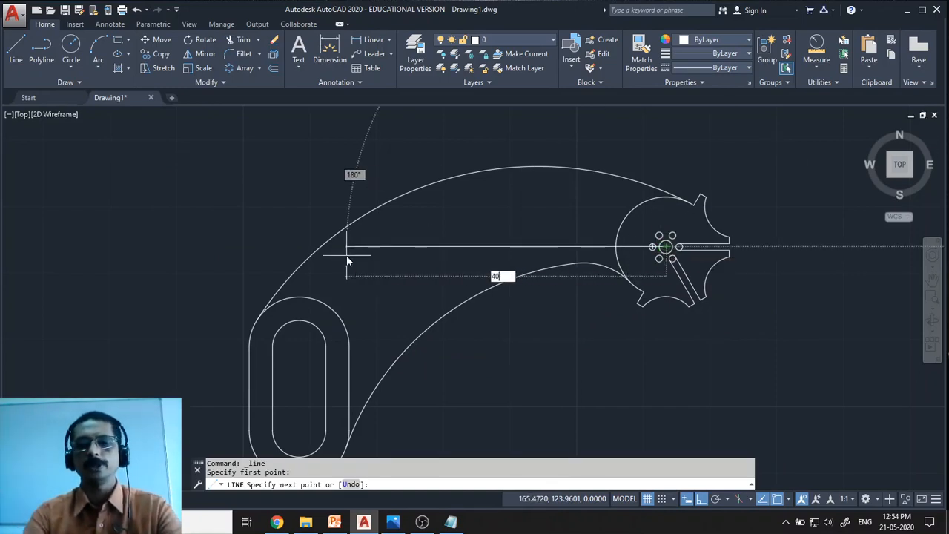
key(Return)
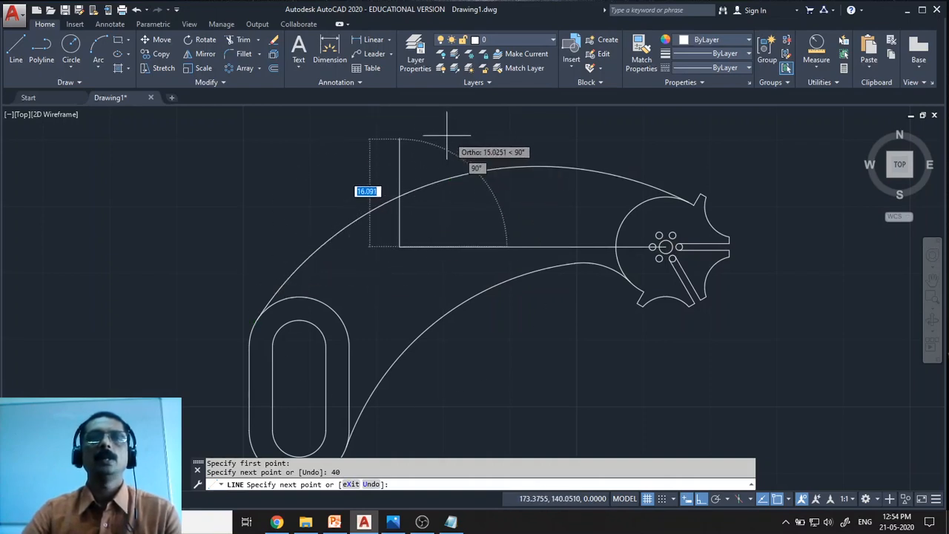
text(12)
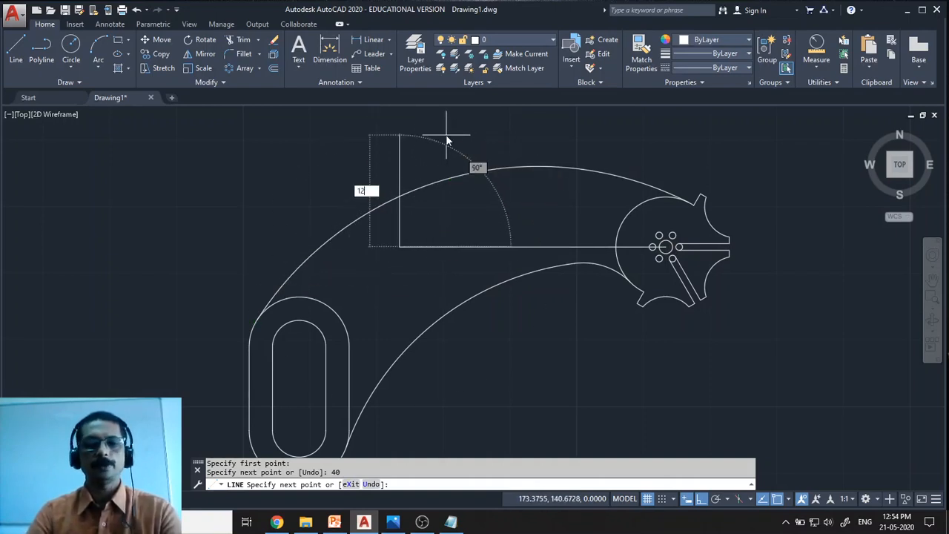
text(.5)
key(Return)
key(Return)
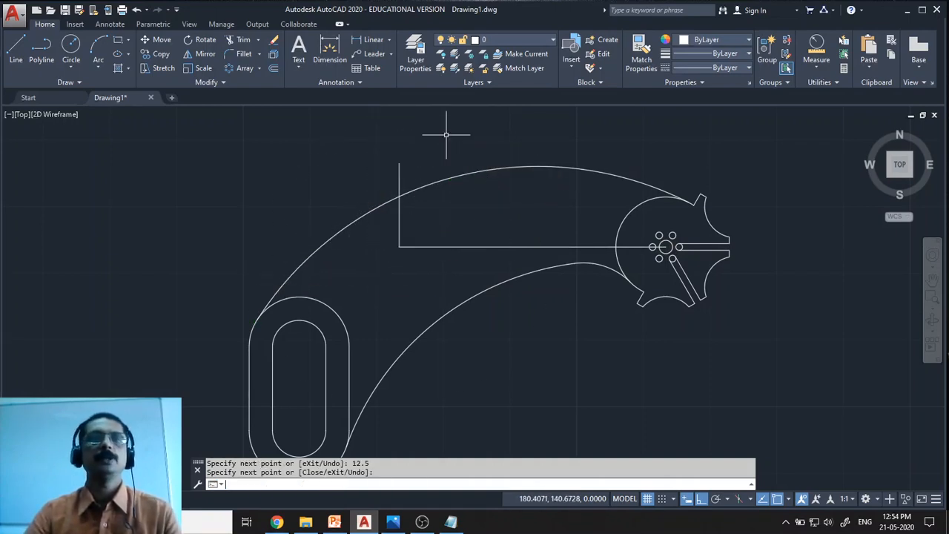
- Check the boss dimensions in the reference image, and draw a circle of radius 3 centred on the vertical construction line's upper end
click(393, 521)
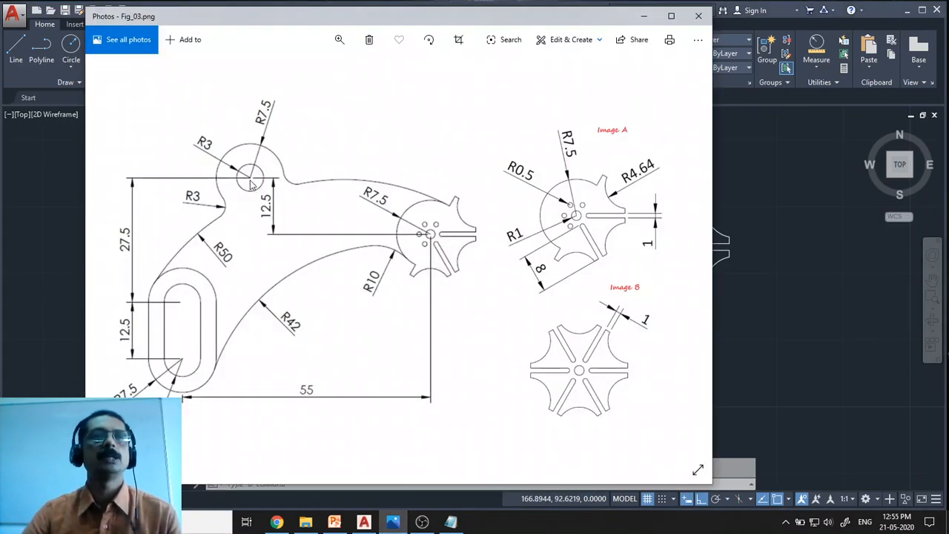
click(644, 17)
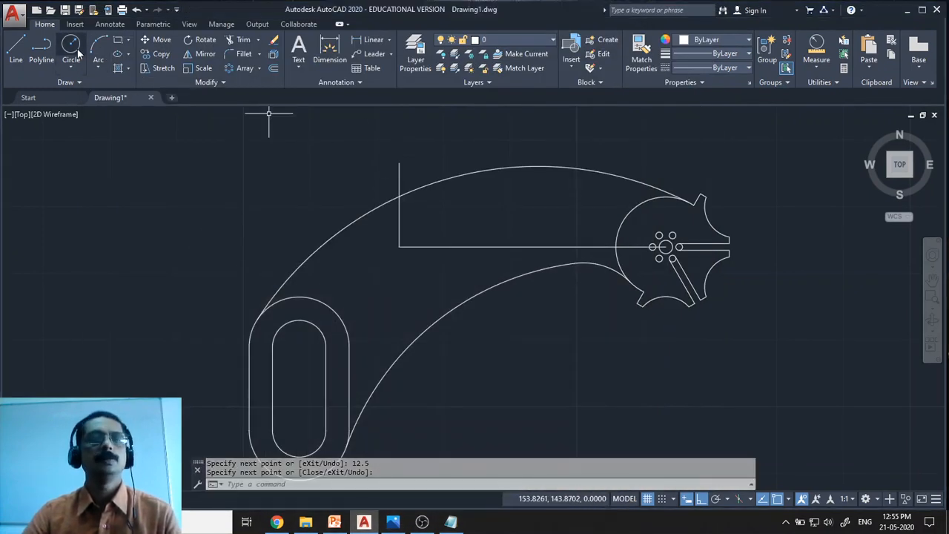
click(72, 48)
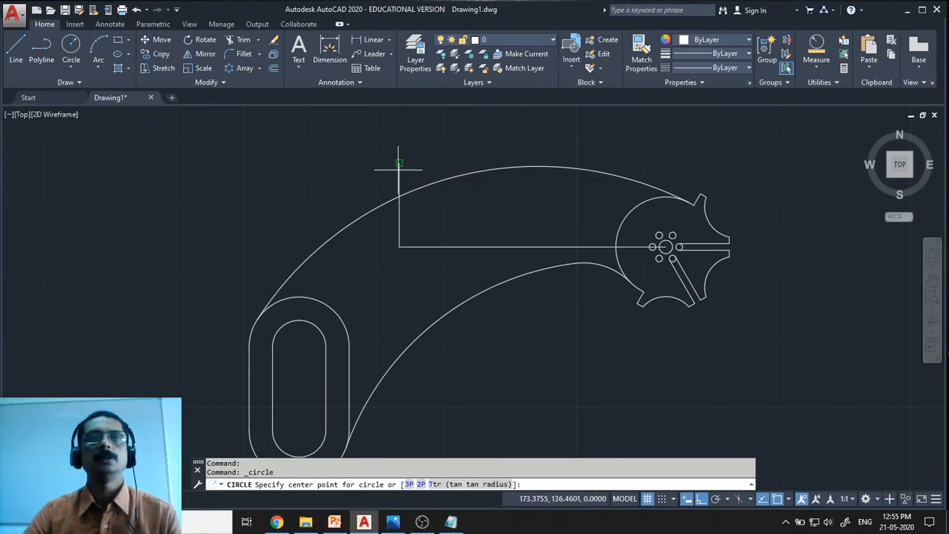
click(399, 163)
text(3)
key(Return)
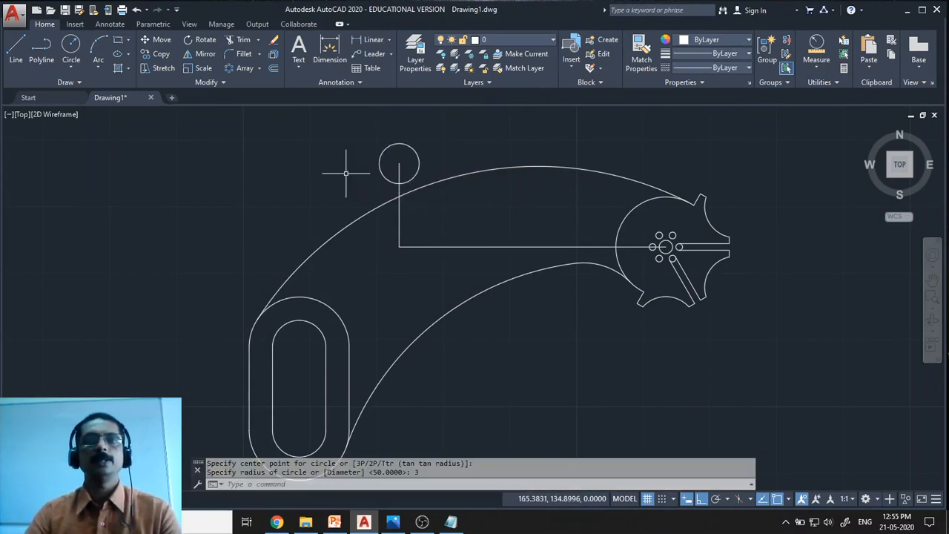
- Draw a circle of radius 7.5 concentric with the boss hole
key(Return)
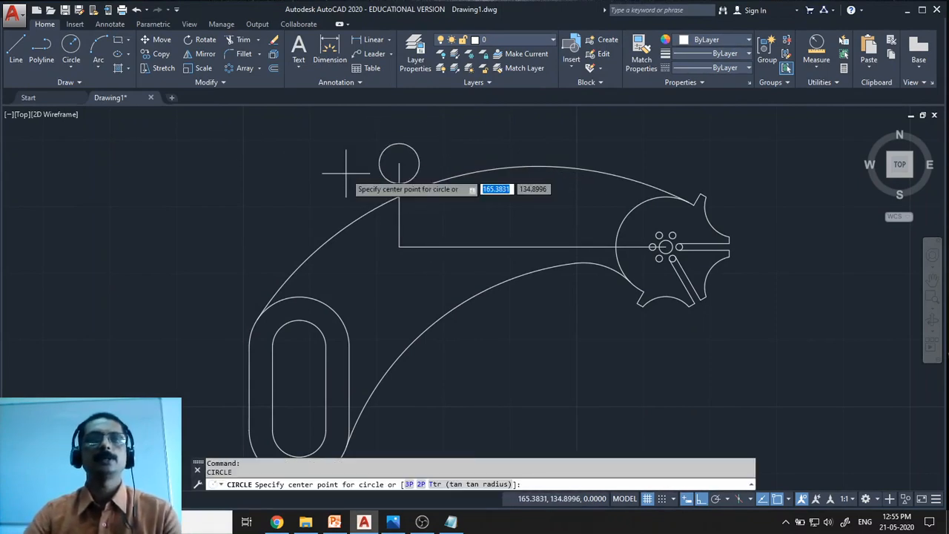
click(399, 164)
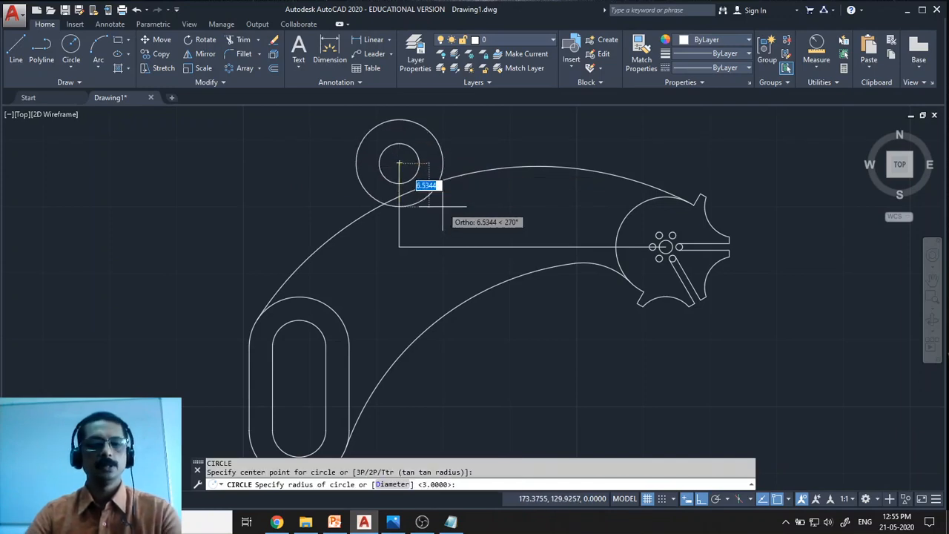
text(7.5)
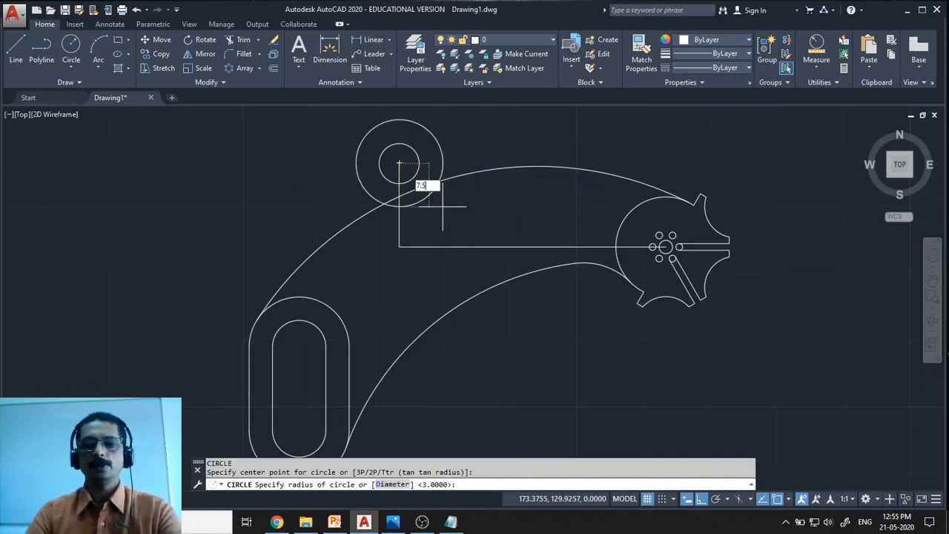
key(Return)
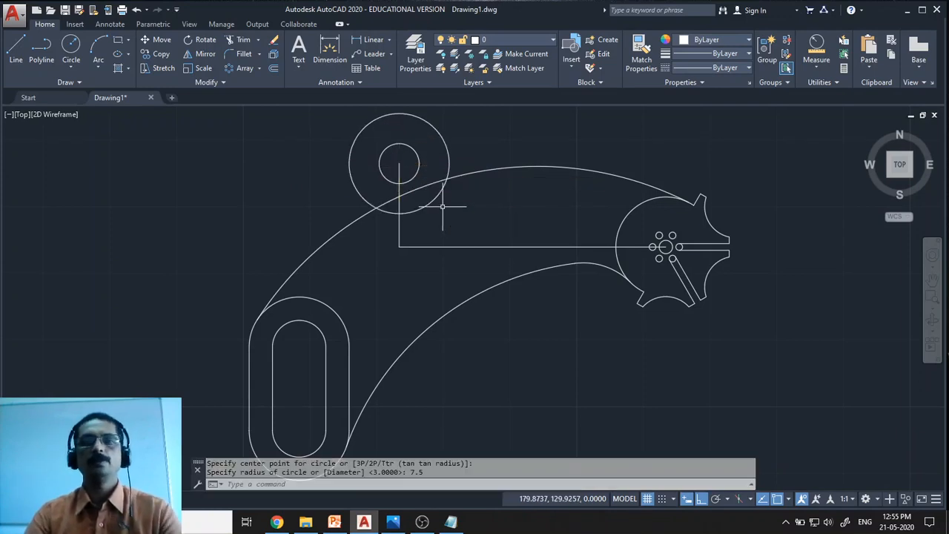
- Erase the horizontal and vertical construction lines used to locate the boss
click(417, 264)
click(384, 245)
key(Delete)
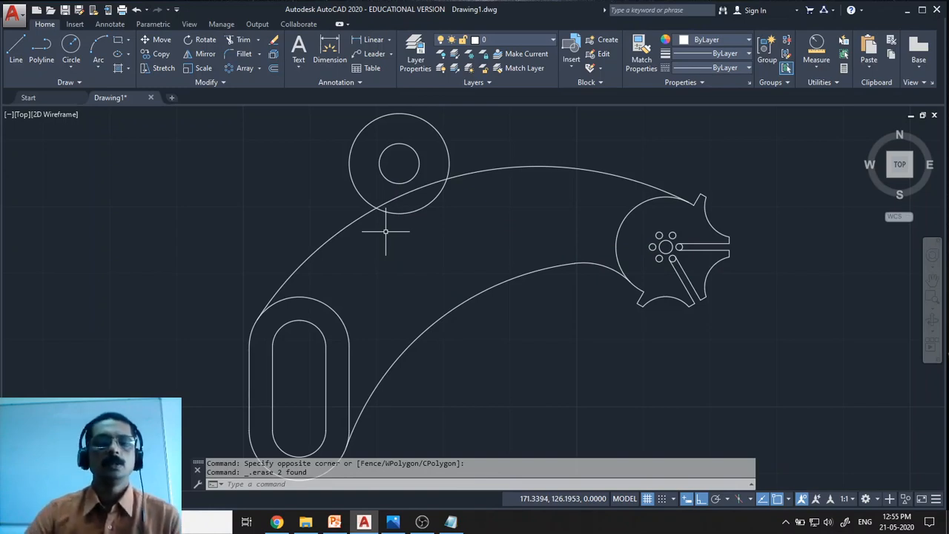
- Check the reference image, and fillet the boss's outer circle to the R50 arc on its left side with radius 3 in No trim mode
click(395, 521)
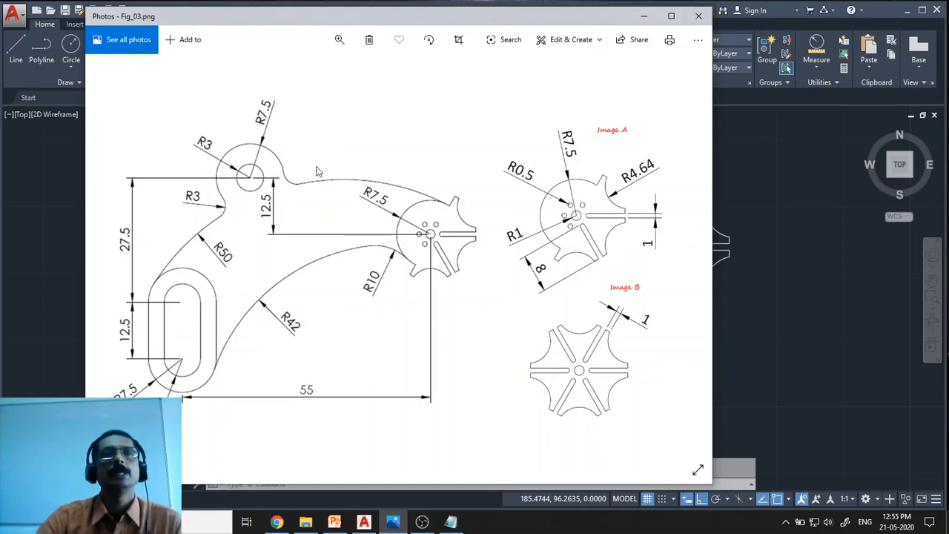
click(644, 18)
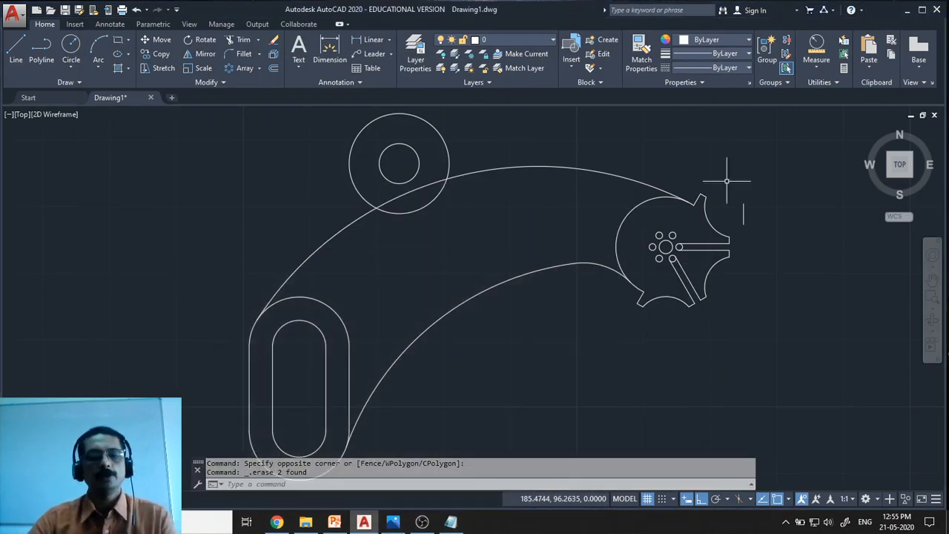
text(fill)
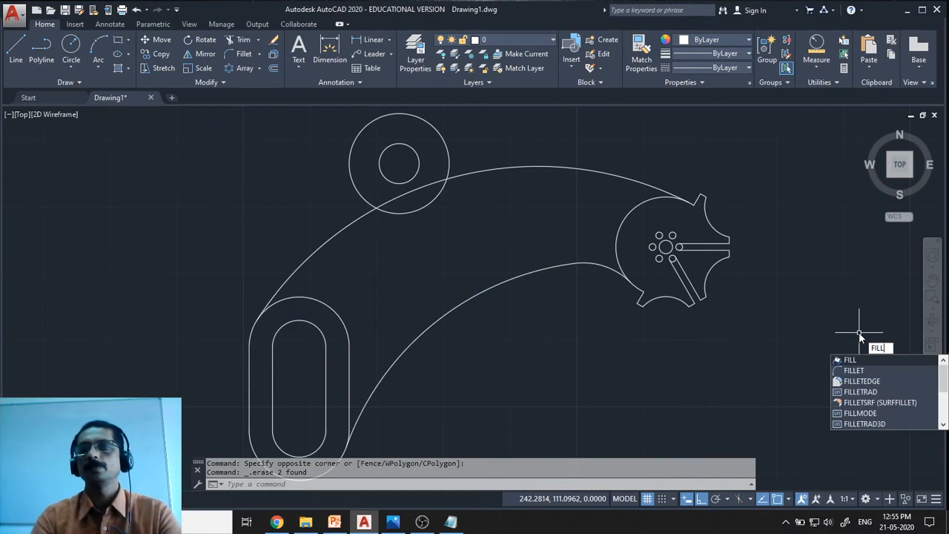
text(e)
key(Return)
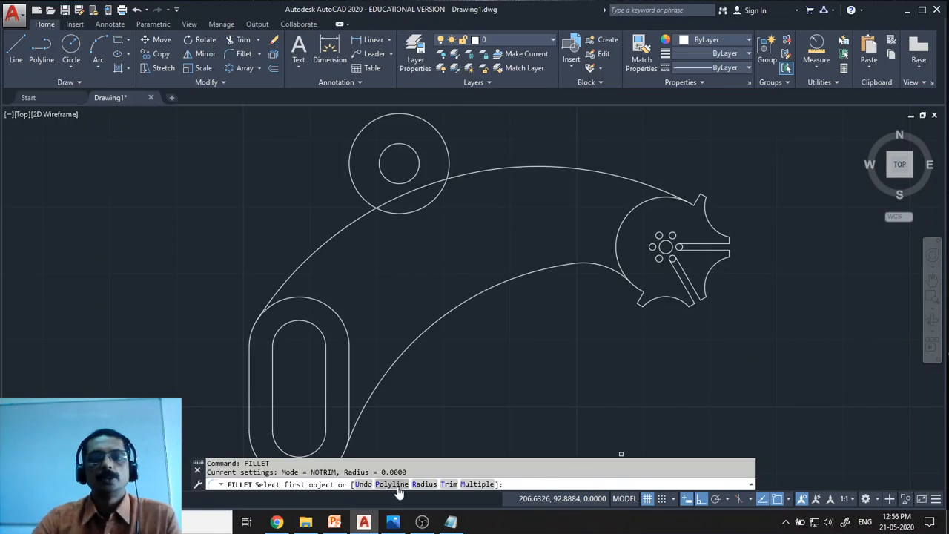
click(448, 484)
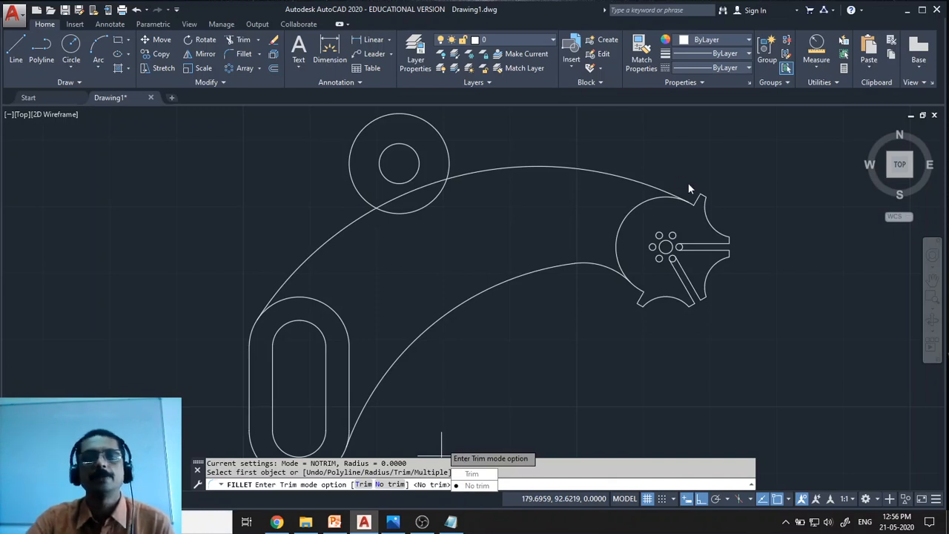
click(475, 486)
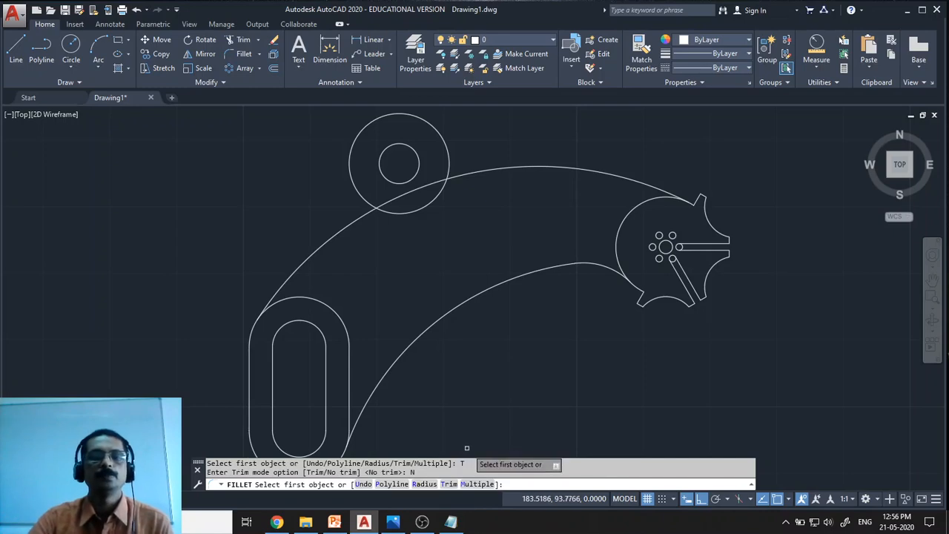
click(428, 487)
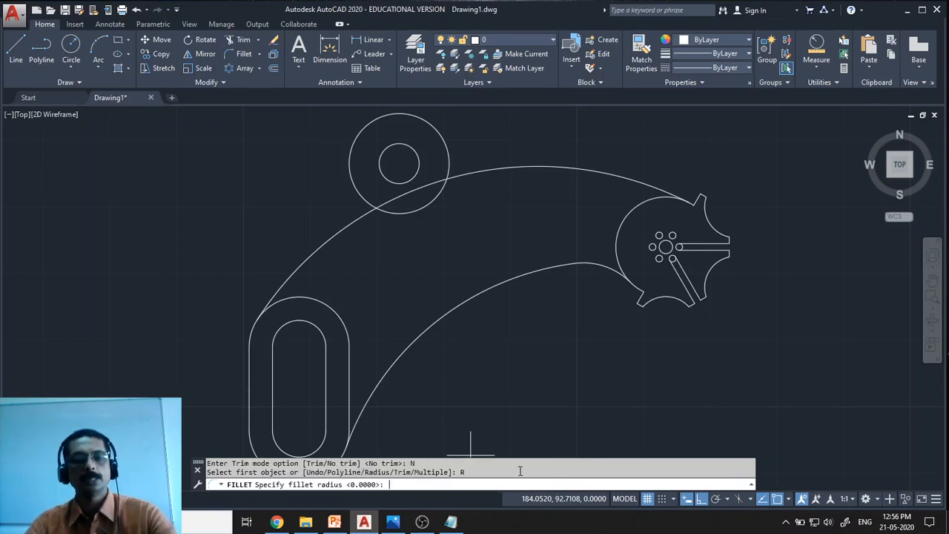
text(3)
key(Return)
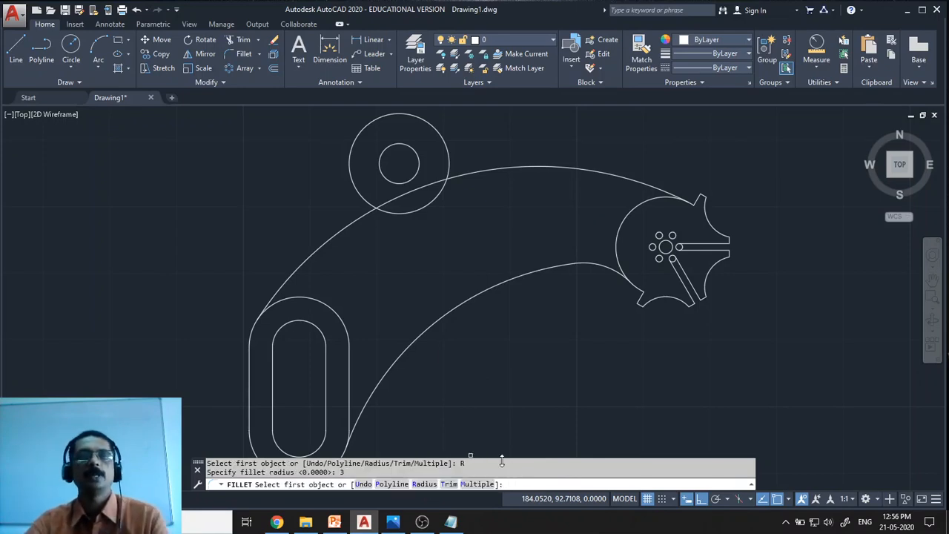
click(358, 205)
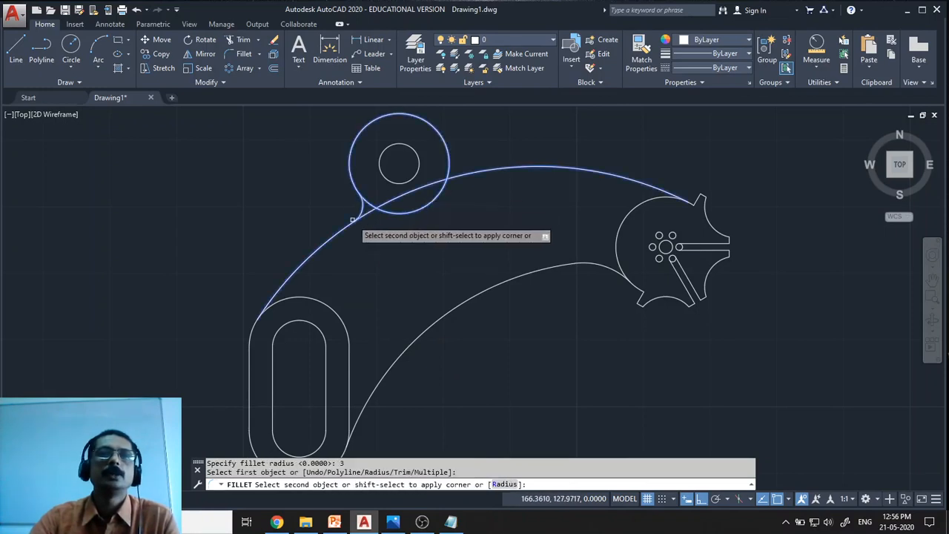
click(347, 225)
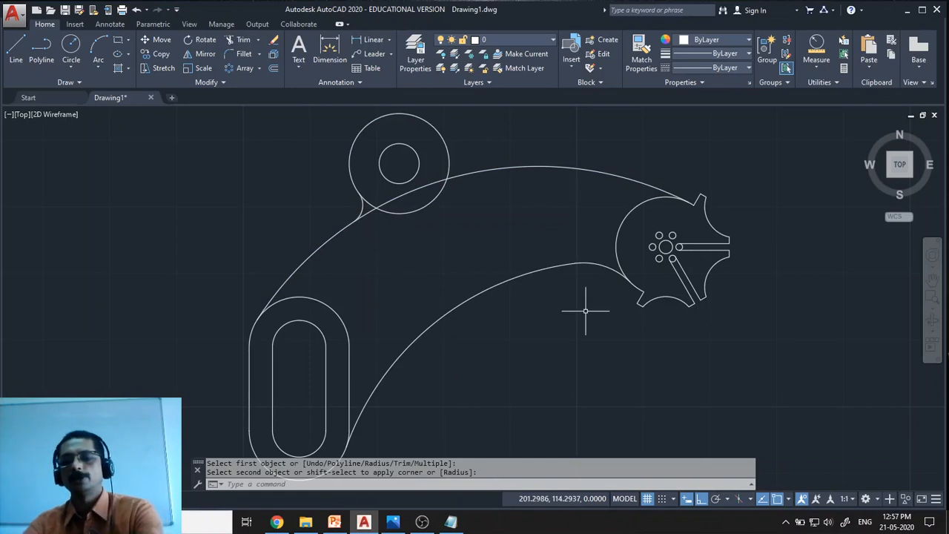
- Add the same radius 3 fillet between the right side of the boss's outer circle and the R50 arc
key(Return)
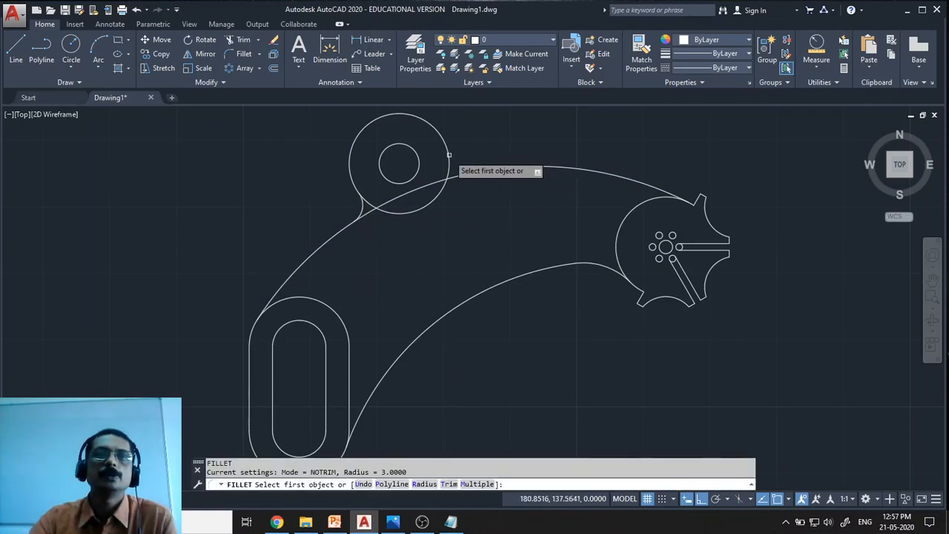
click(449, 156)
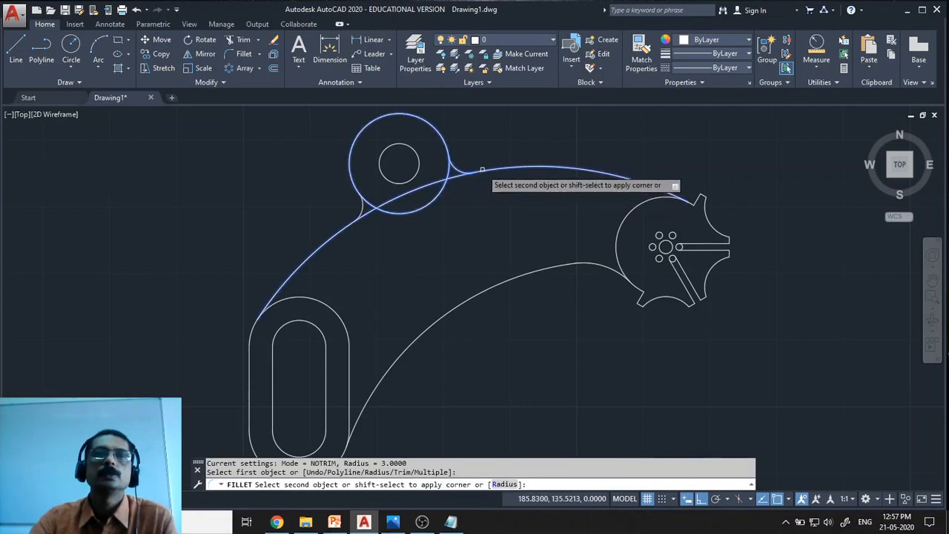
click(479, 170)
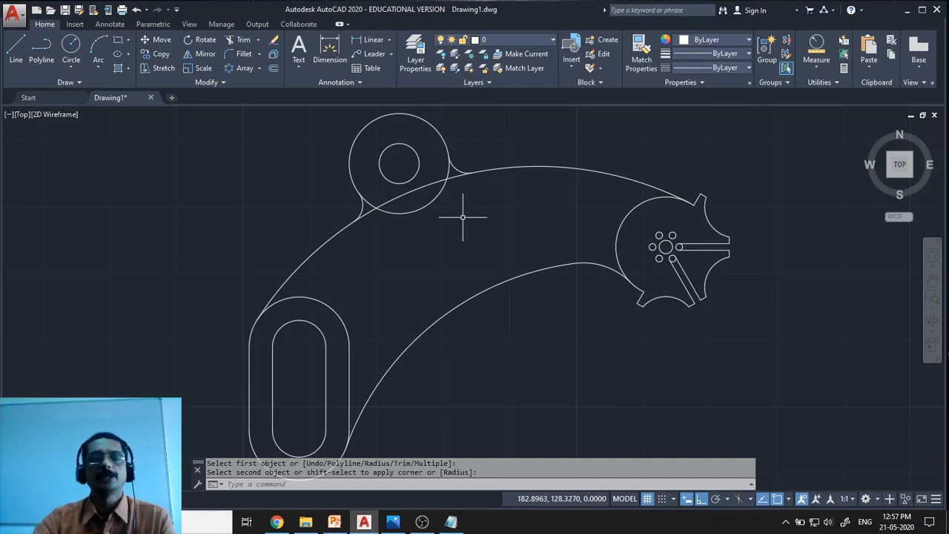
- Trim the boss's outer circle and the R50 arc between the two R3 fillets, using the fillets as cutting edges
text(tr)
key(Return)
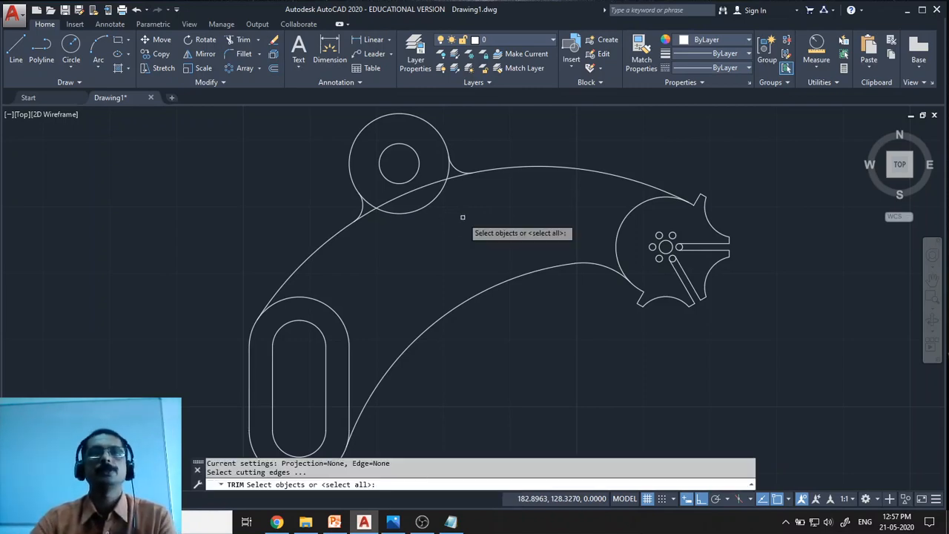
click(363, 208)
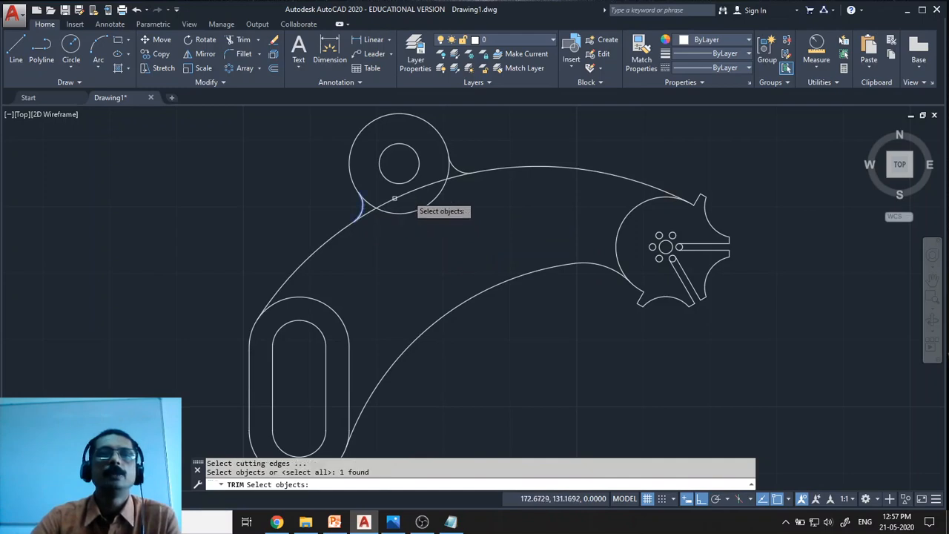
click(455, 169)
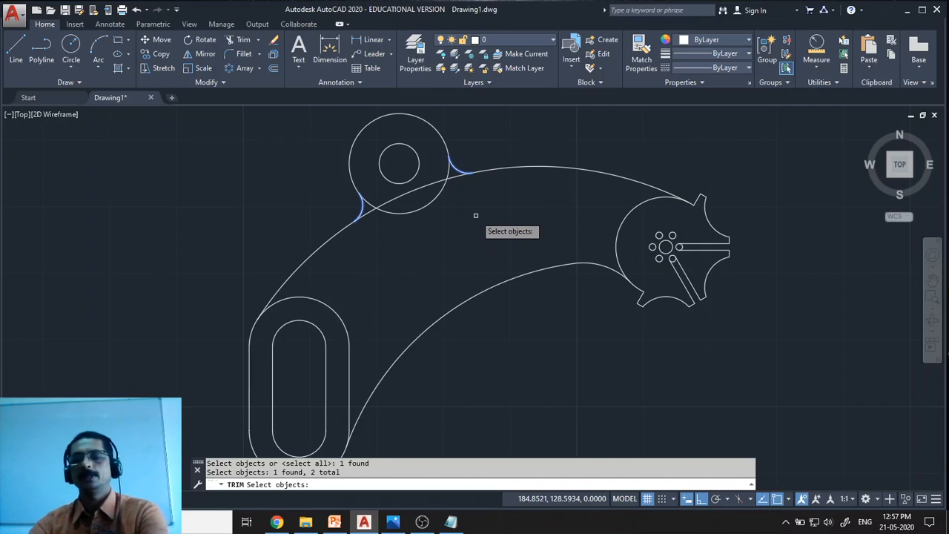
key(Return)
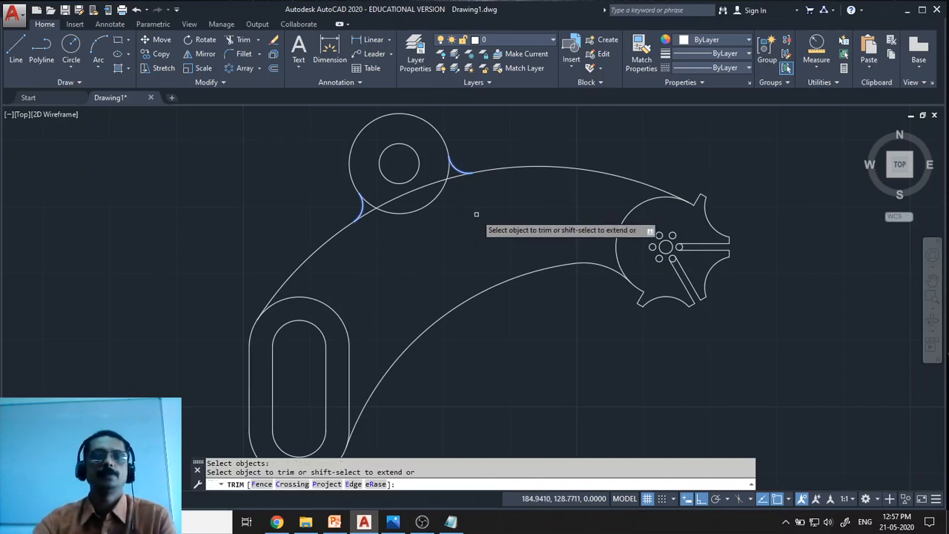
click(419, 207)
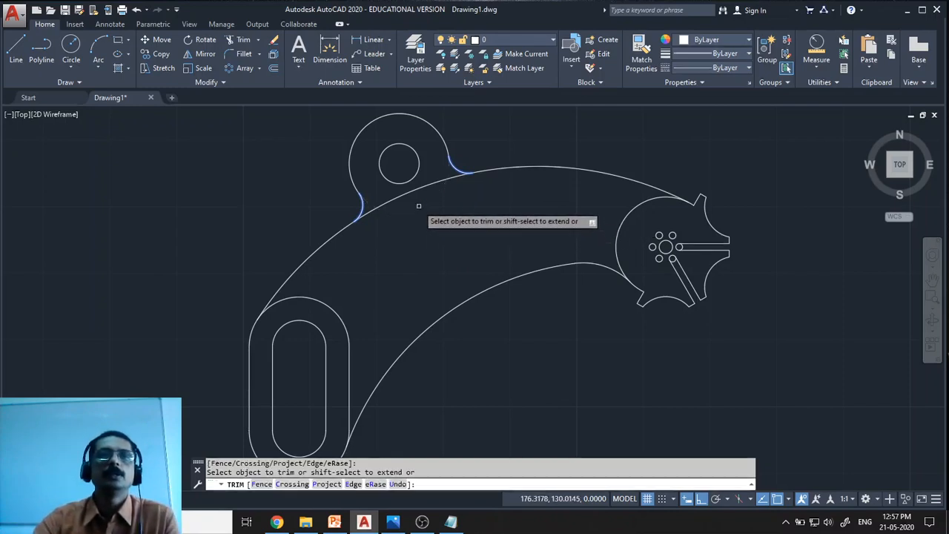
click(424, 192)
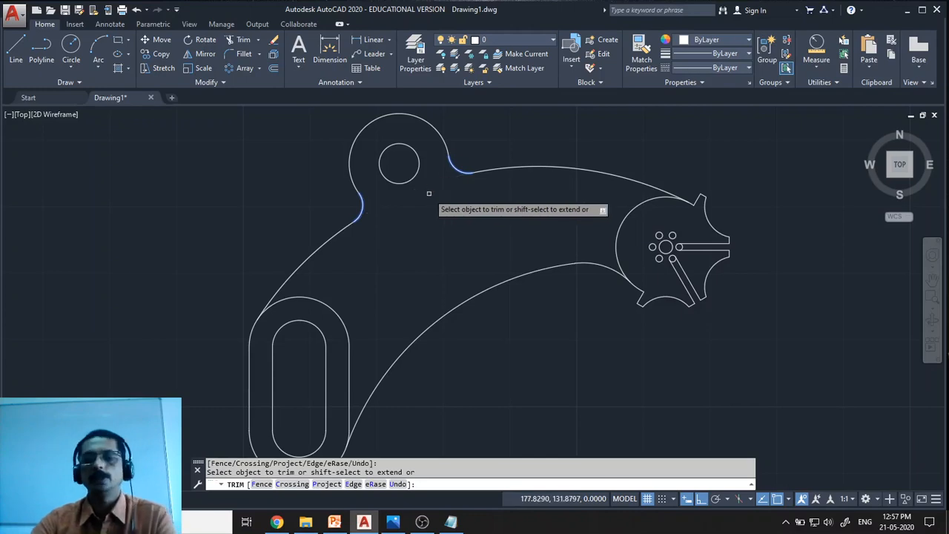
key(Return)
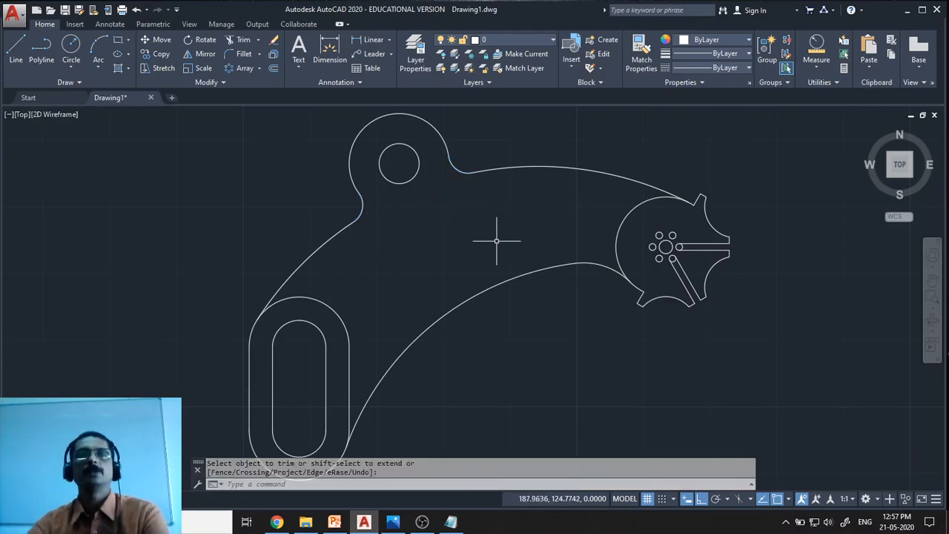
- Compare the whole drawn part with the reference image Fig_03.png, and return to the drawing
scroll(539, 296, down, 4)
scroll(533, 321, up, 2)
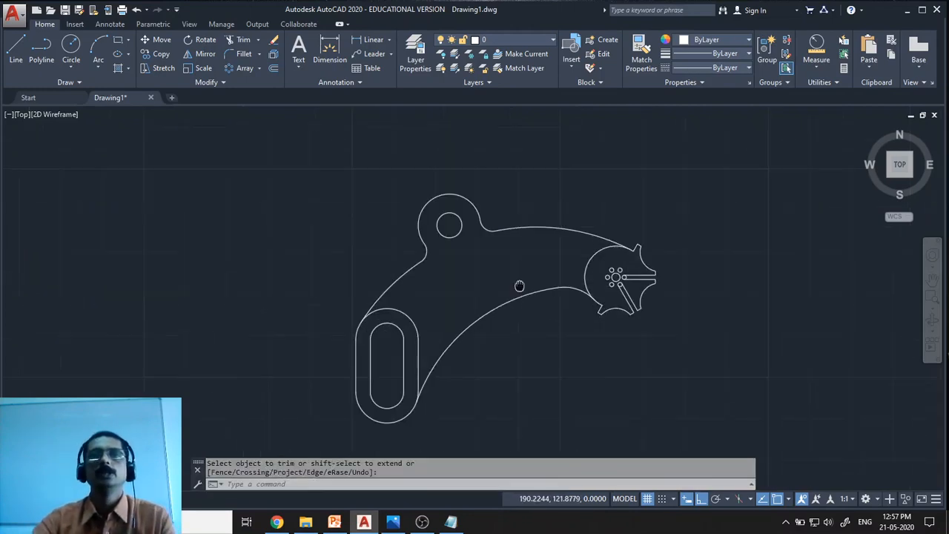
mouse_move(519, 279)
middle_down()
mouse_move(434, 236)
mouse_move(424, 279)
middle_up()
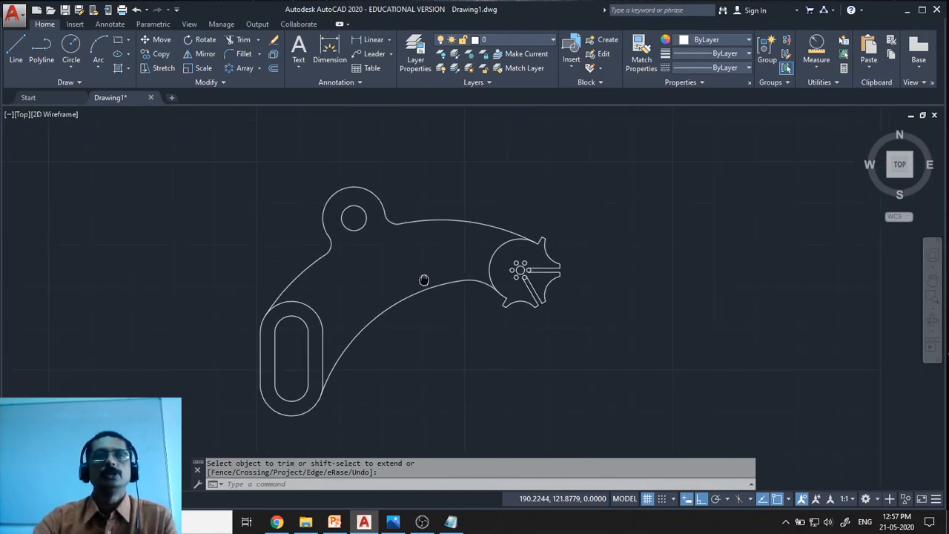
click(392, 521)
mouse_move(366, 16)
mouse_down()
mouse_move(821, 97)
mouse_move(864, 63)
mouse_move(850, 39)
mouse_move(579, 41)
mouse_move(512, 65)
mouse_up()
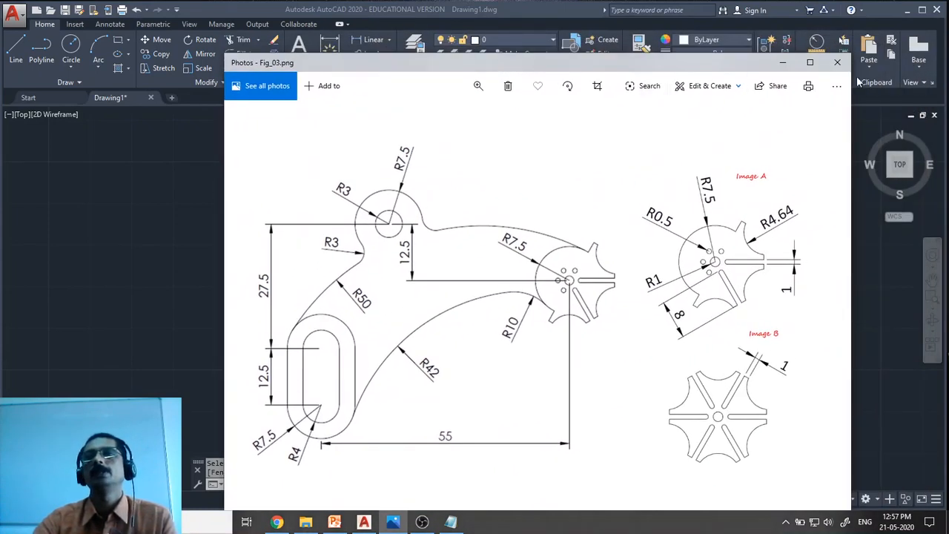
click(782, 65)
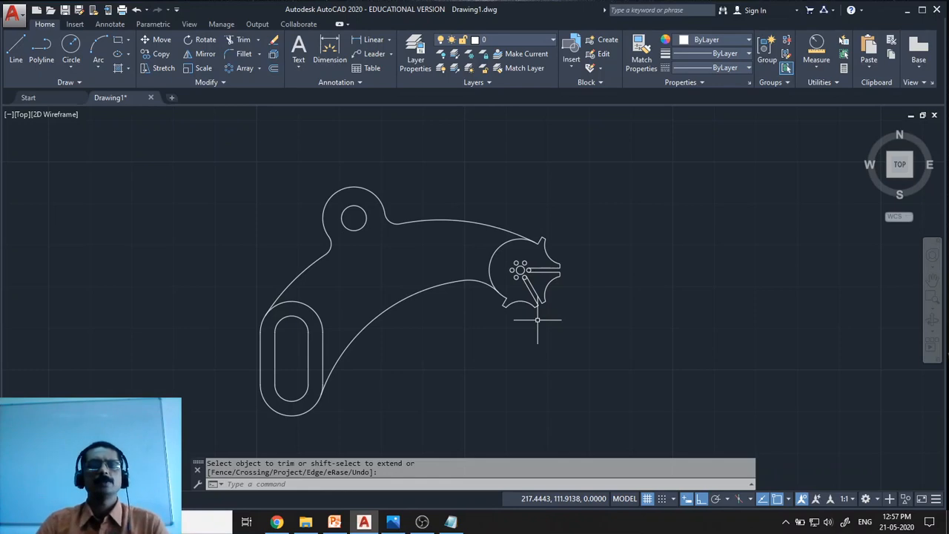
key(Escape)
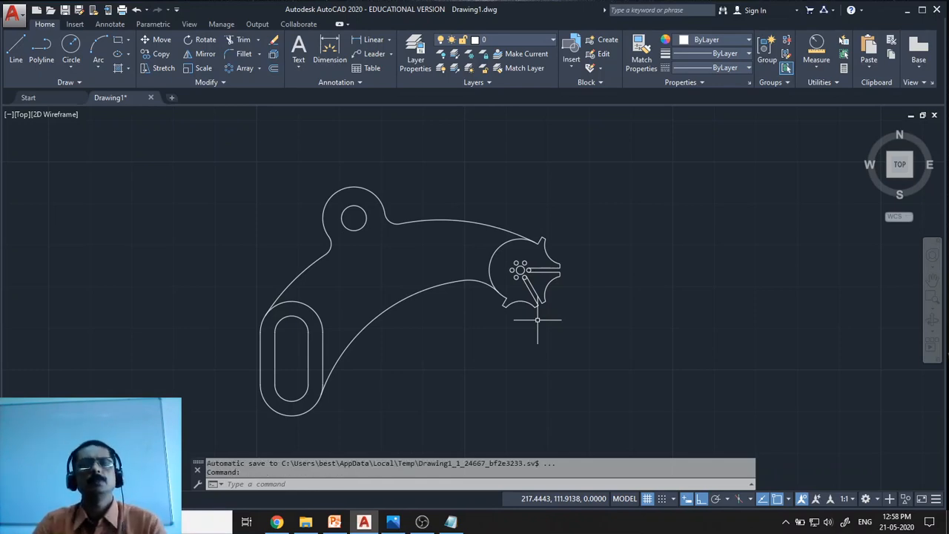